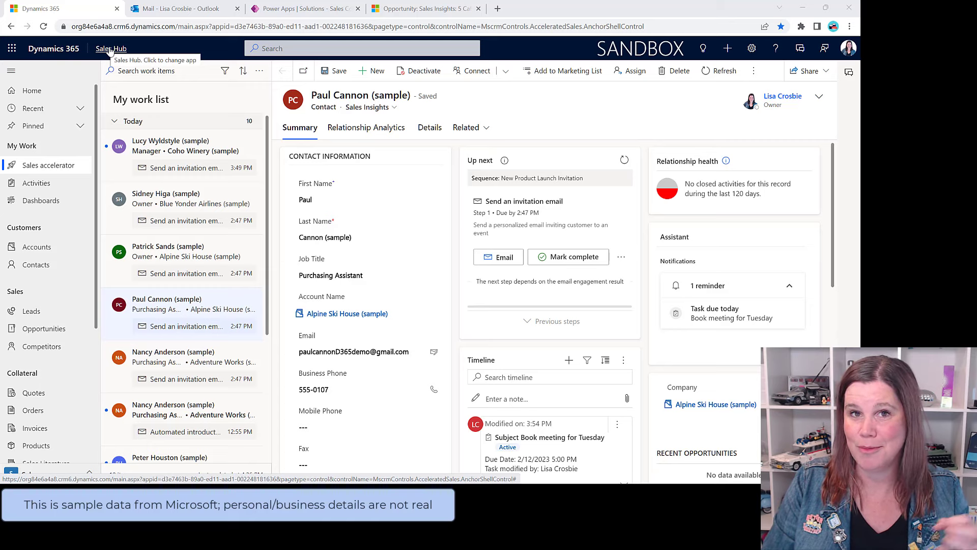
- Look over the app launcher, then the recent and pinned records in the site navigation
click(11, 50)
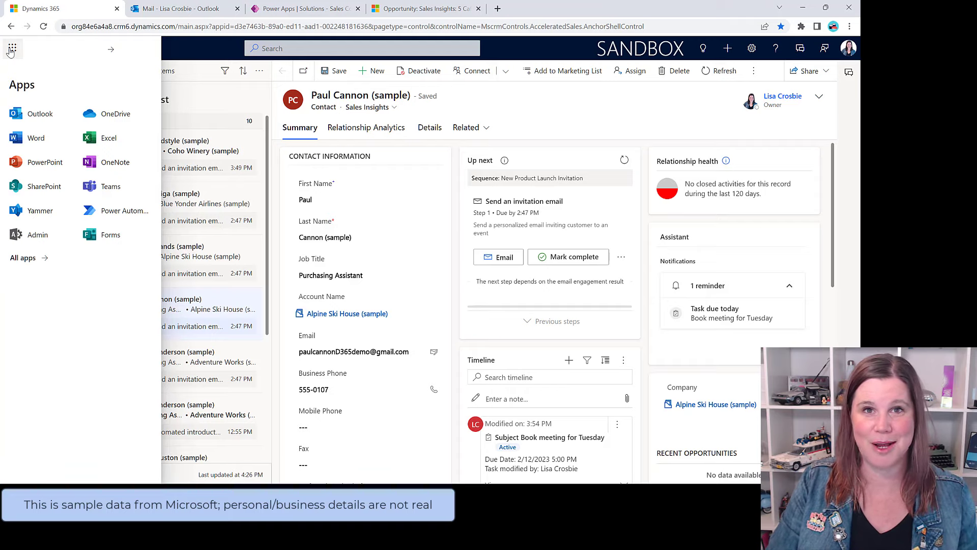
click(11, 49)
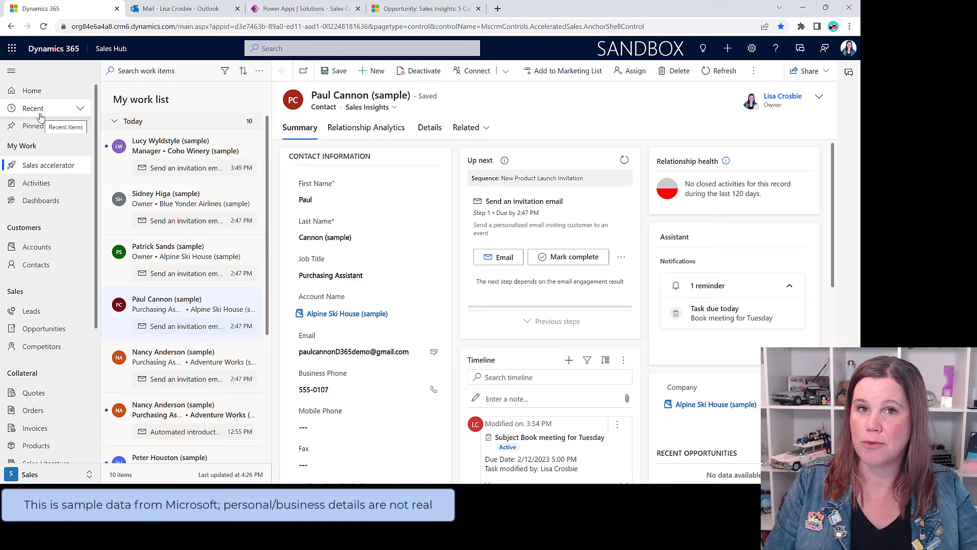
click(41, 112)
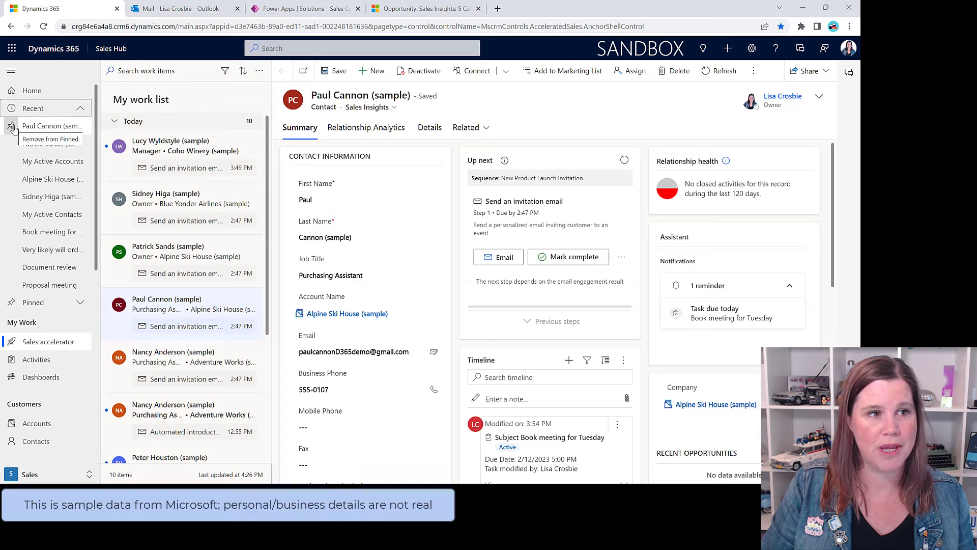
click(80, 108)
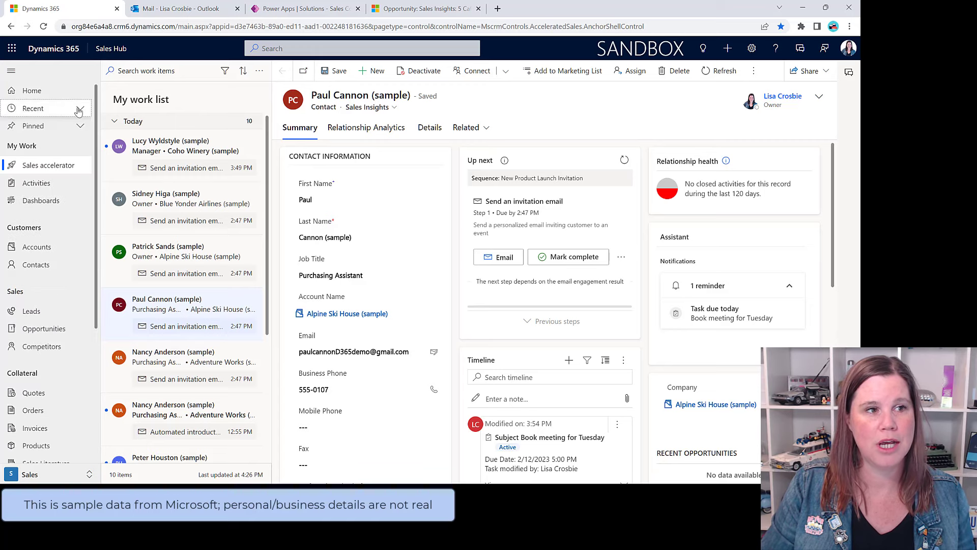
click(56, 127)
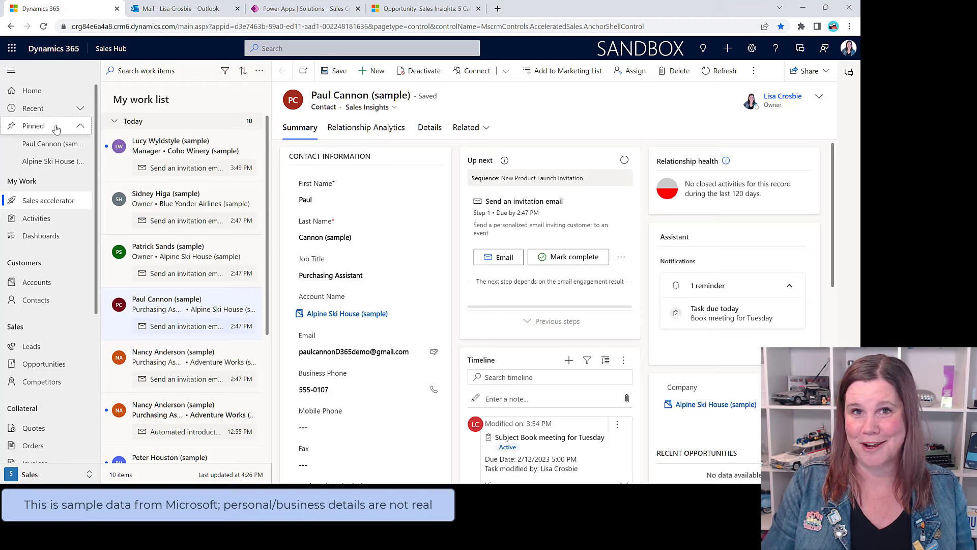
click(77, 128)
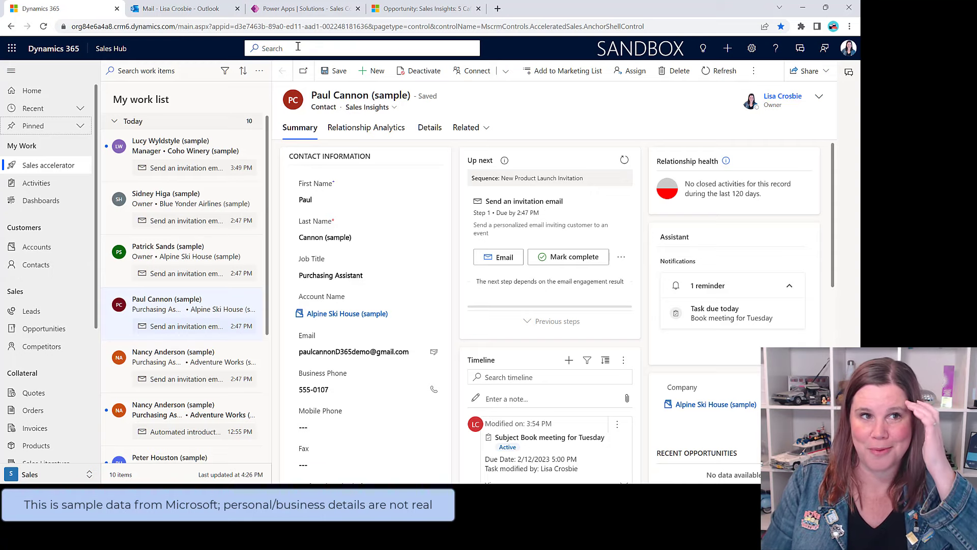
- Search across all records for a contact's first name, then clear the search text
click(273, 49)
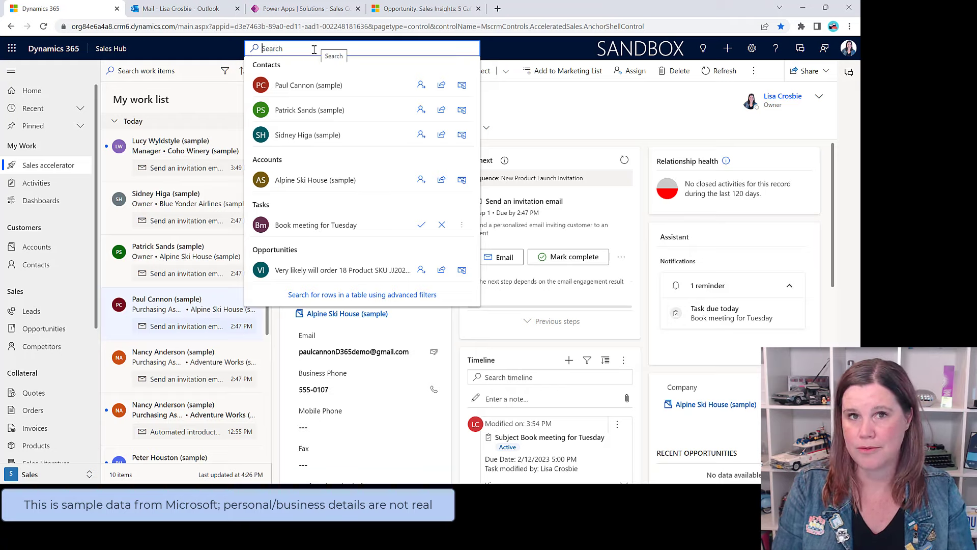
text(paul)
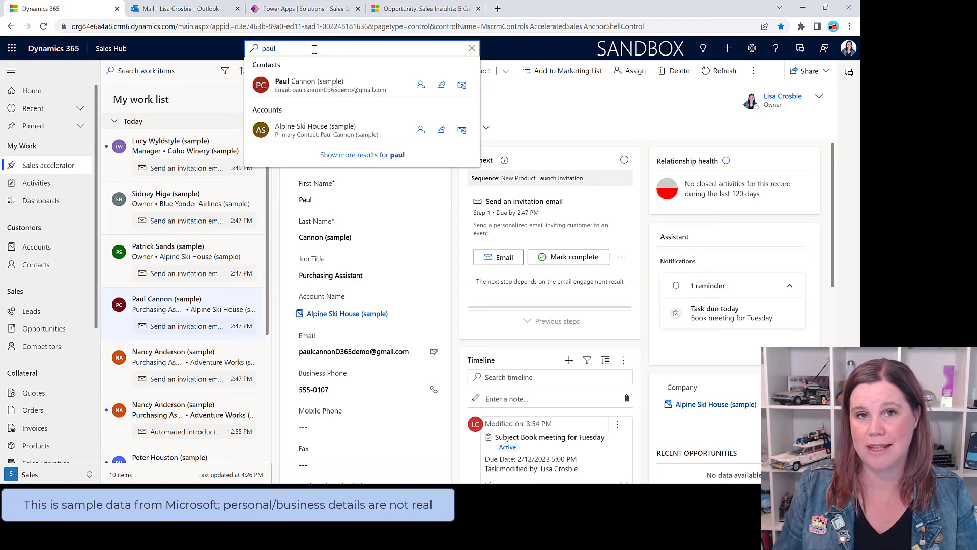
key(BackSpace)
key(BackSpace)
key(BackSpace)
key(BackSpace)
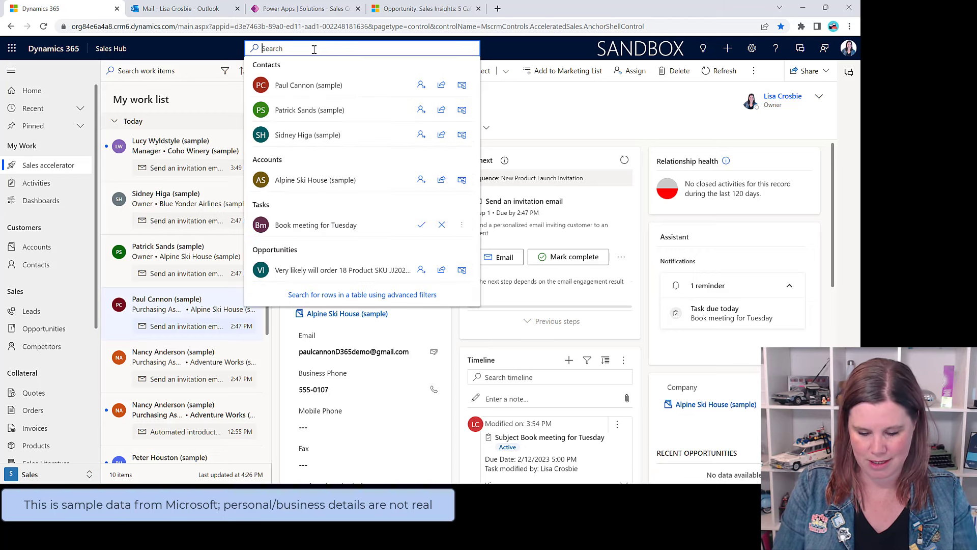
- Search across all records with a misspelled version of the contact's first name, then clear and close the search
text(pual)
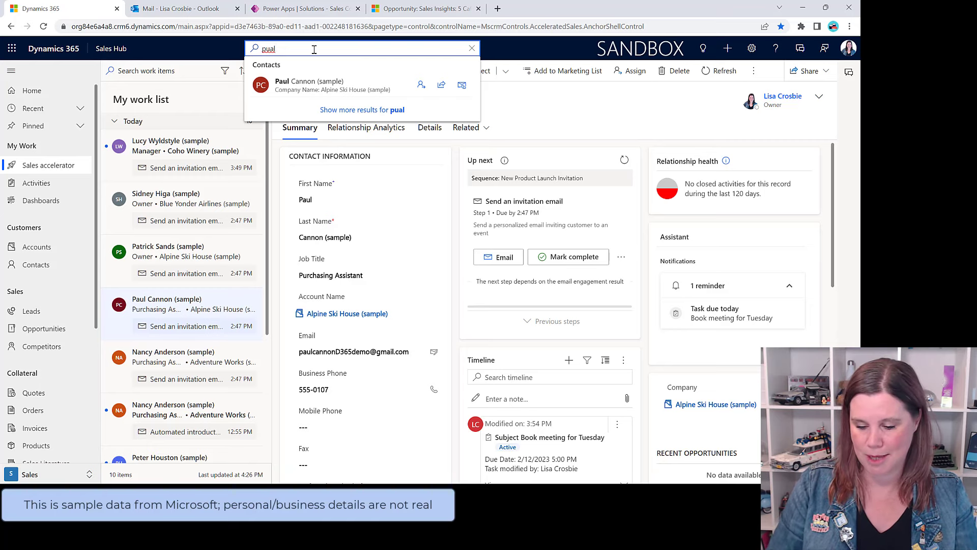
key(BackSpace)
key(BackSpace)
key(BackSpace)
key(BackSpace)
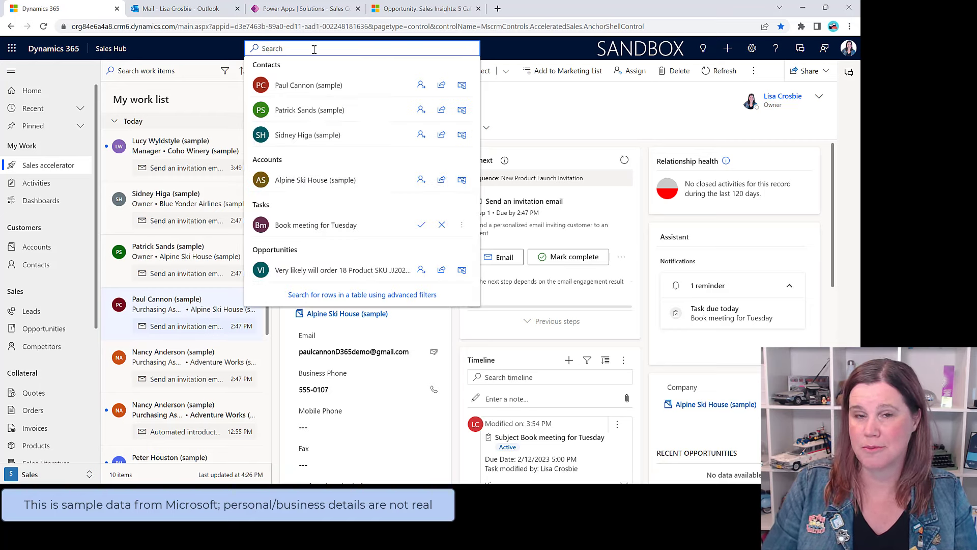
click(522, 114)
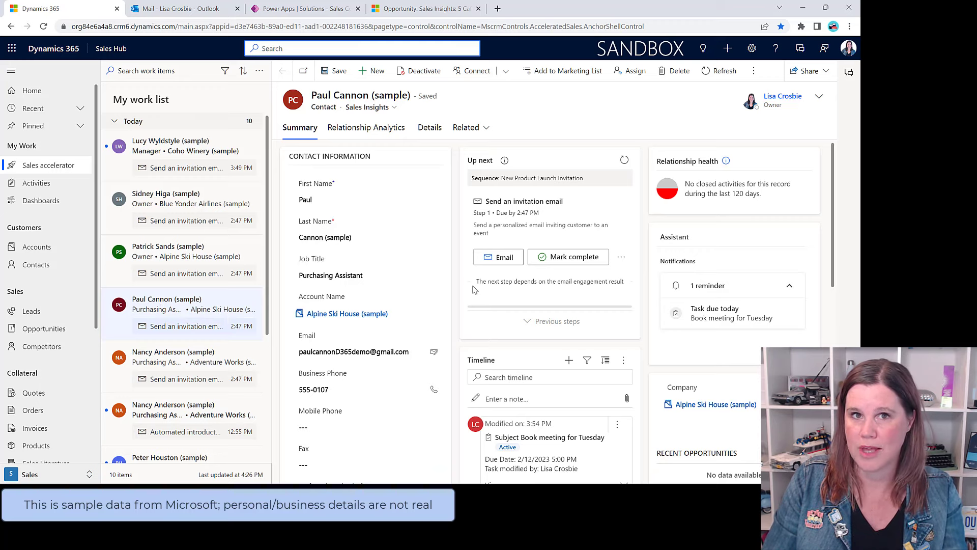
- Open the third contact in the work list and look over the record types offered for quick creation
click(171, 252)
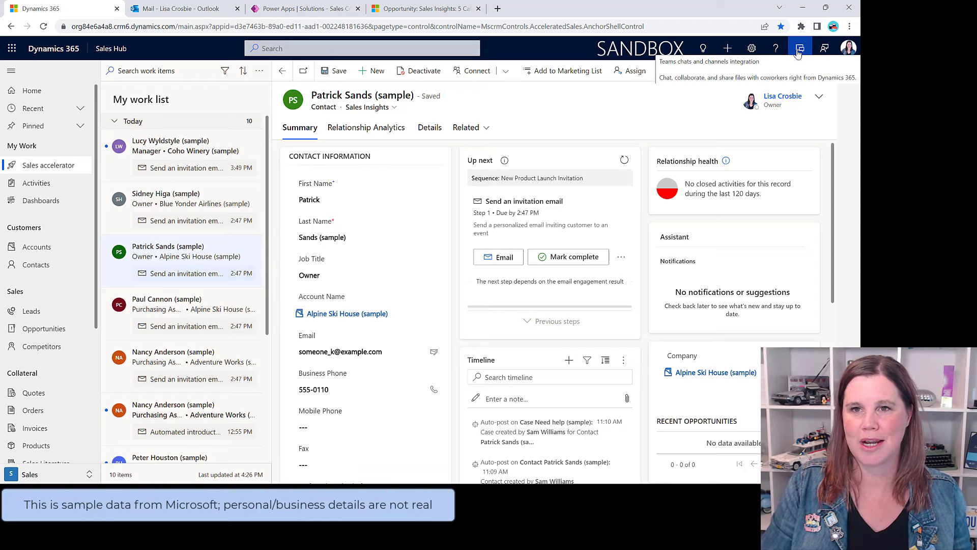
click(727, 50)
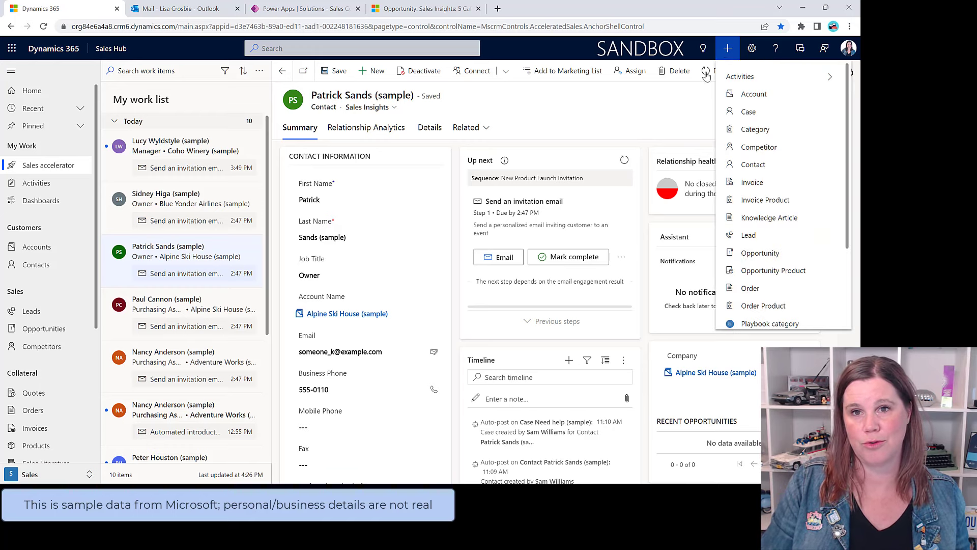
click(685, 101)
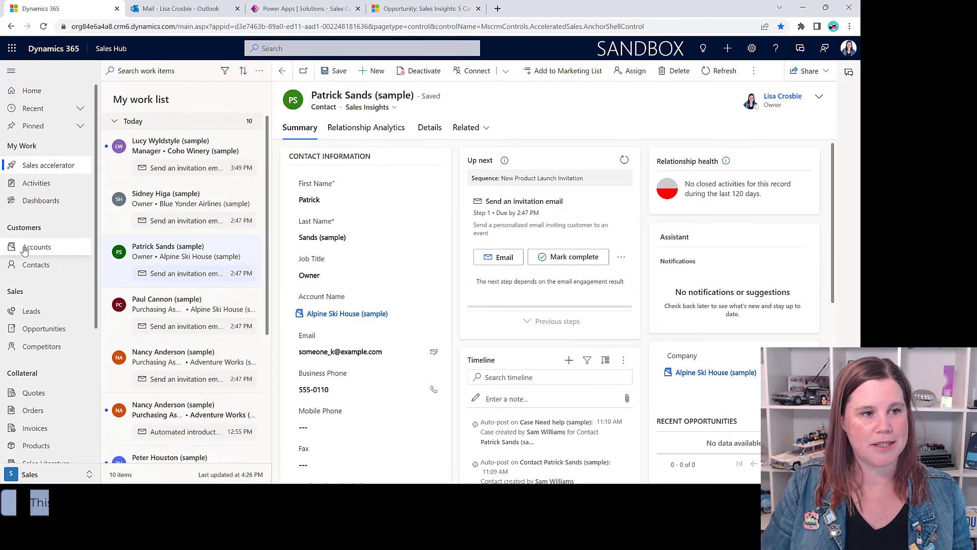
- Open the accounts list, view it as All Accounts, and switch it to the Active Accounts view
click(24, 250)
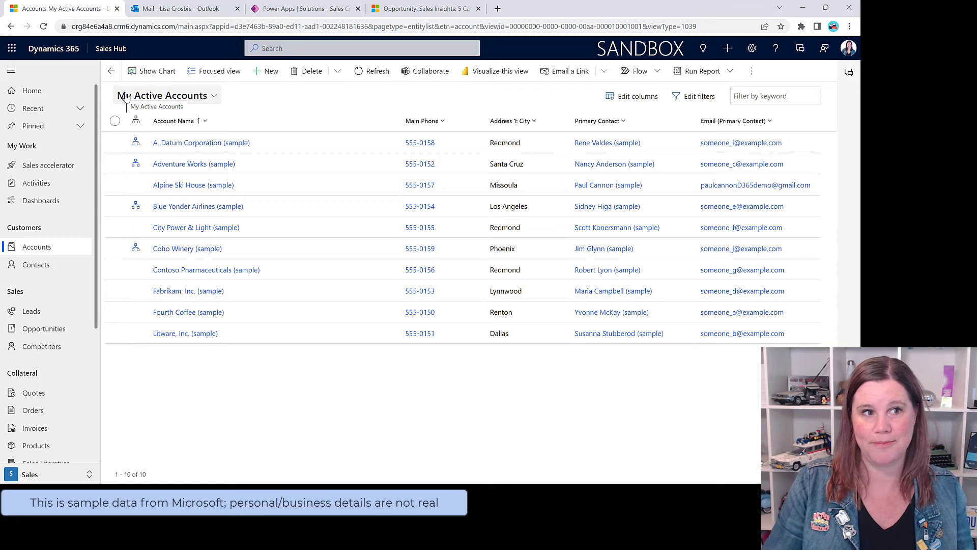
click(213, 97)
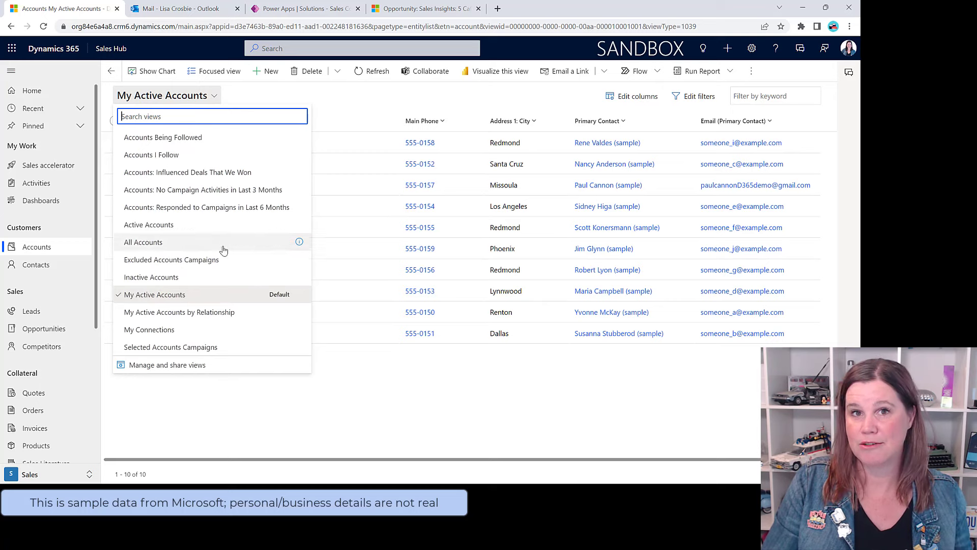
click(155, 243)
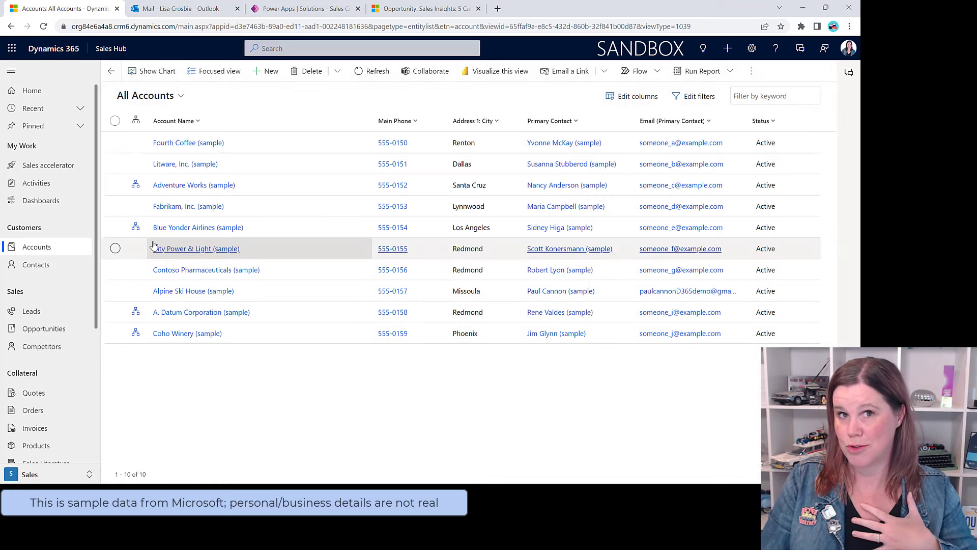
click(181, 96)
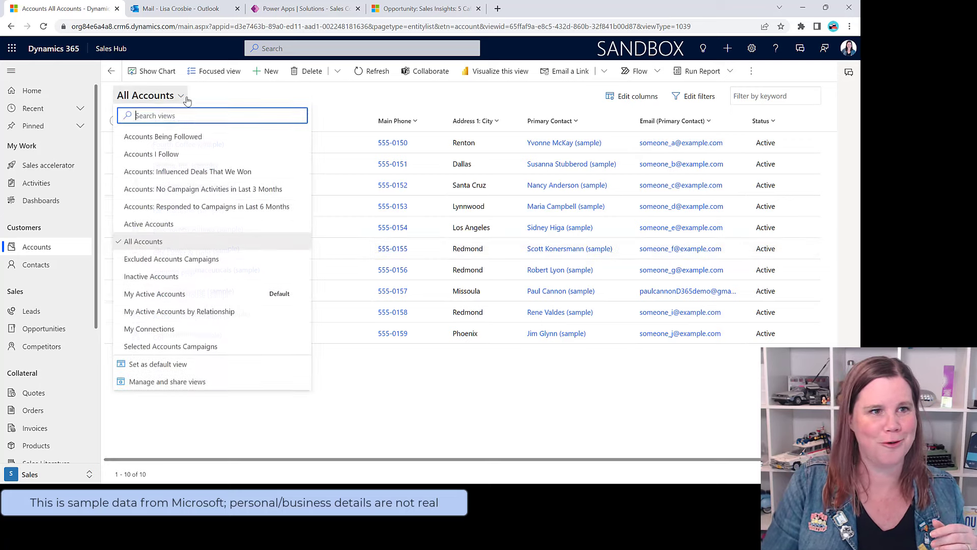
click(163, 224)
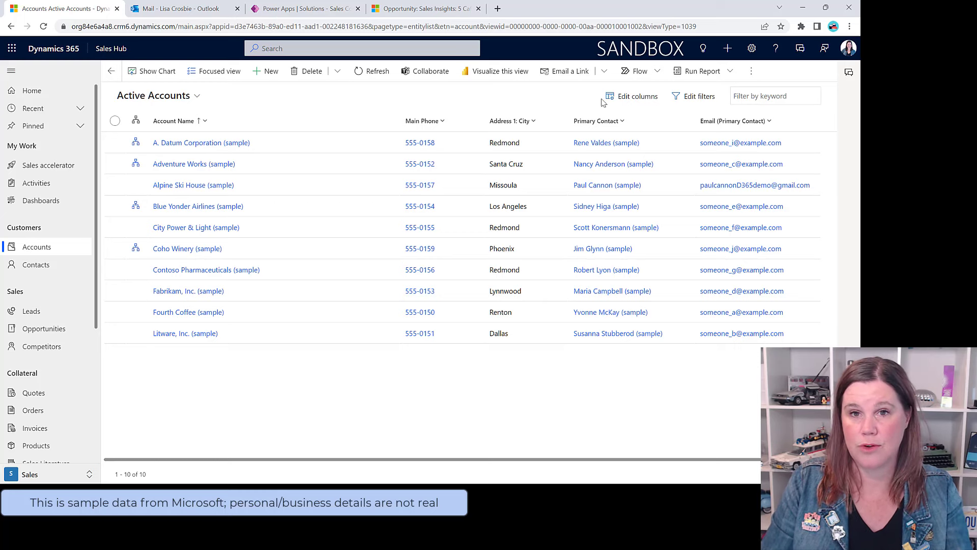
- Add the Account Number column to the Active Accounts view and apply the change
click(637, 101)
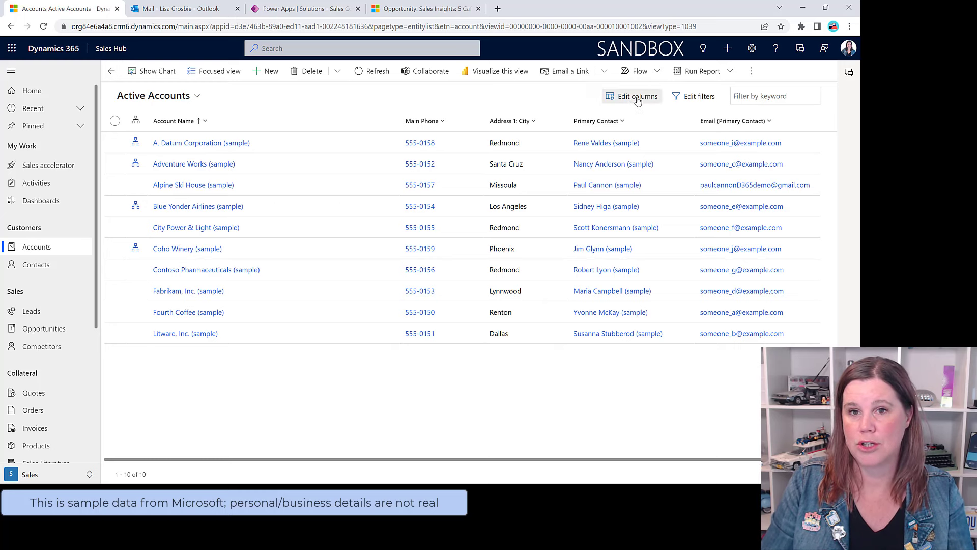
click(729, 74)
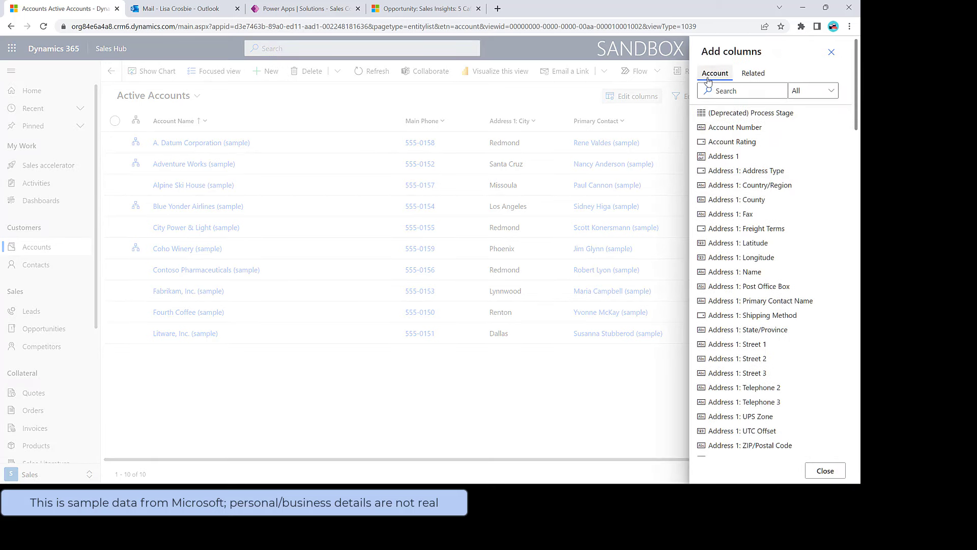
click(728, 127)
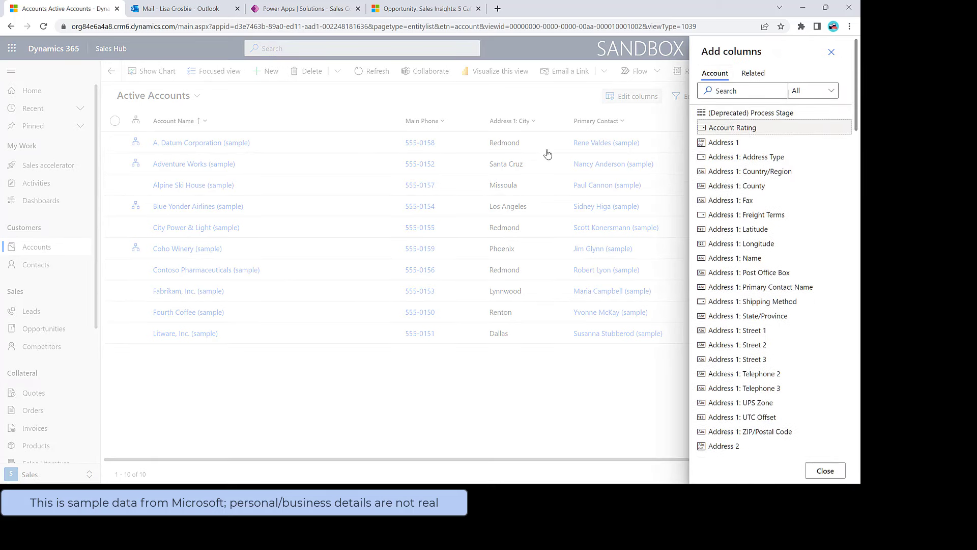
click(824, 470)
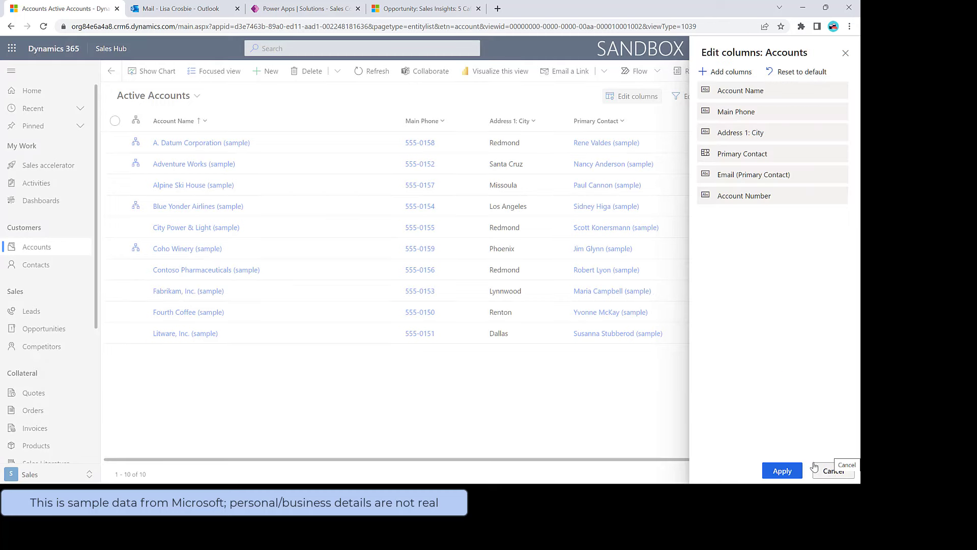
click(781, 470)
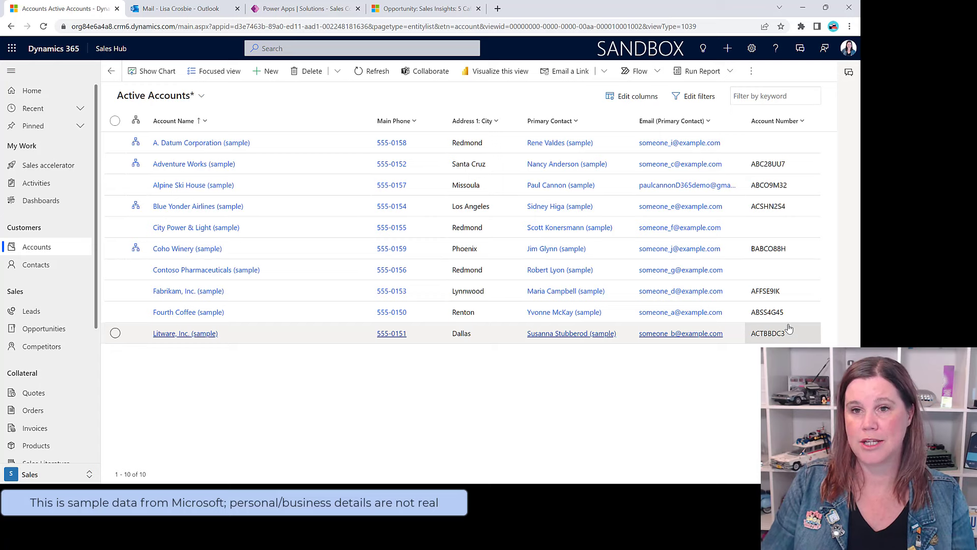
- Save the modified Active Accounts view as a new view named with the owner's first name plus "Account View", and set it as the default
click(202, 98)
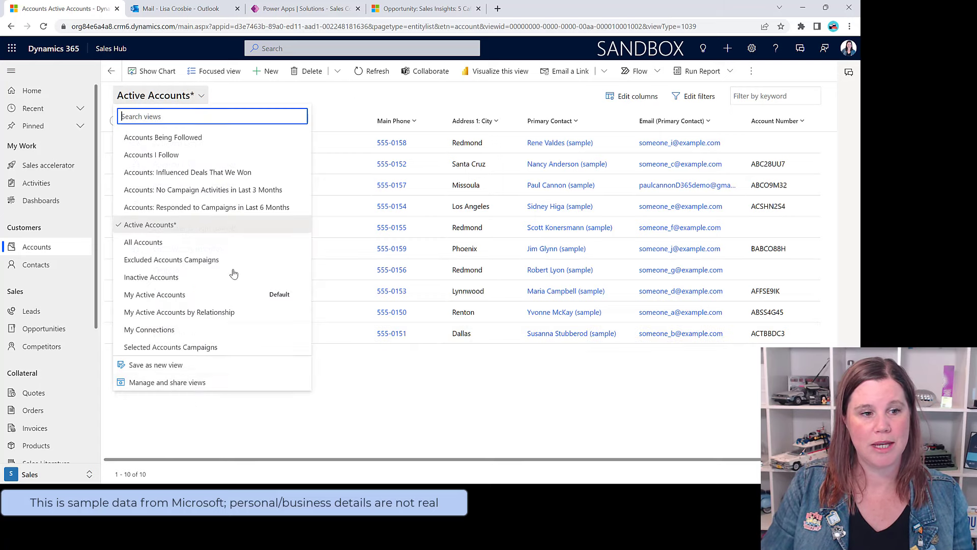
click(147, 365)
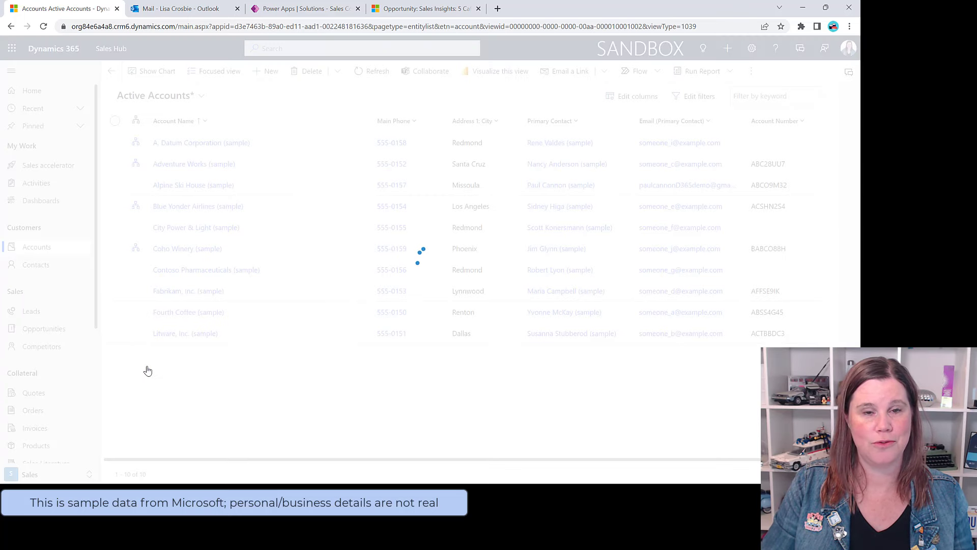
text(LIsa Accounts)
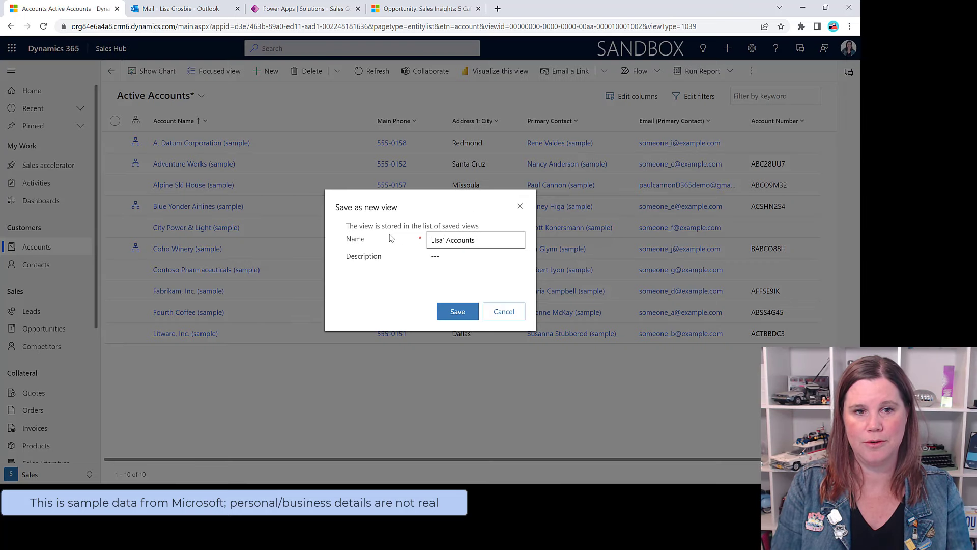
key(ctrl+a)
text(Lisa's Account View)
click(453, 311)
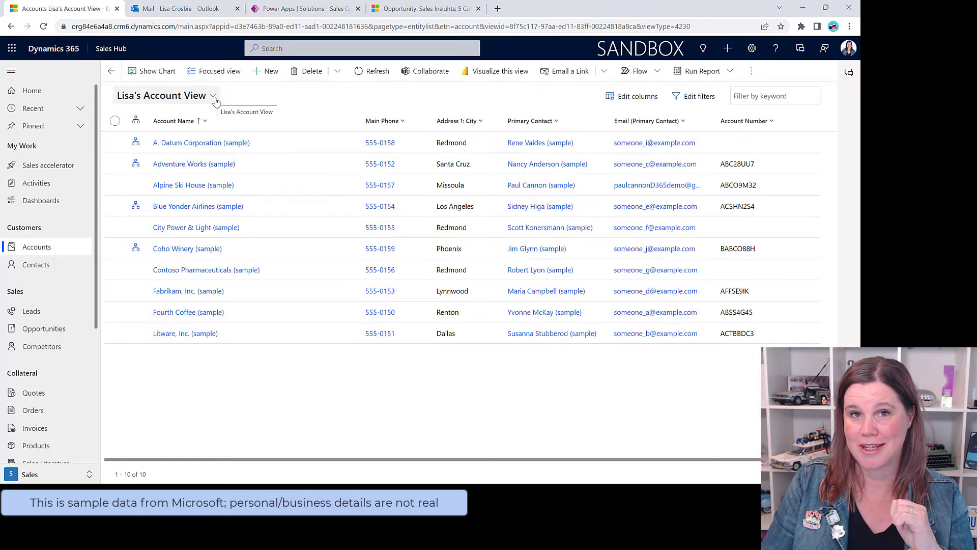
click(213, 96)
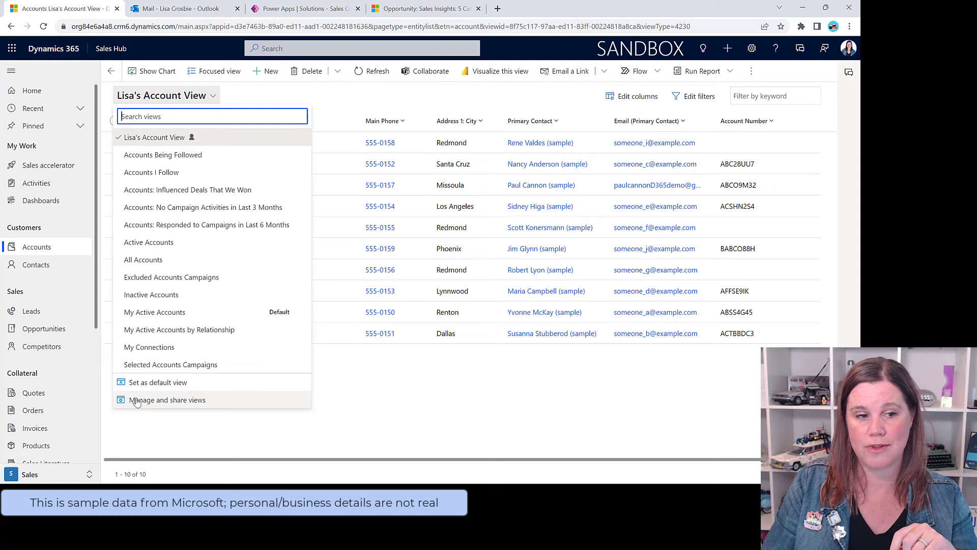
click(145, 387)
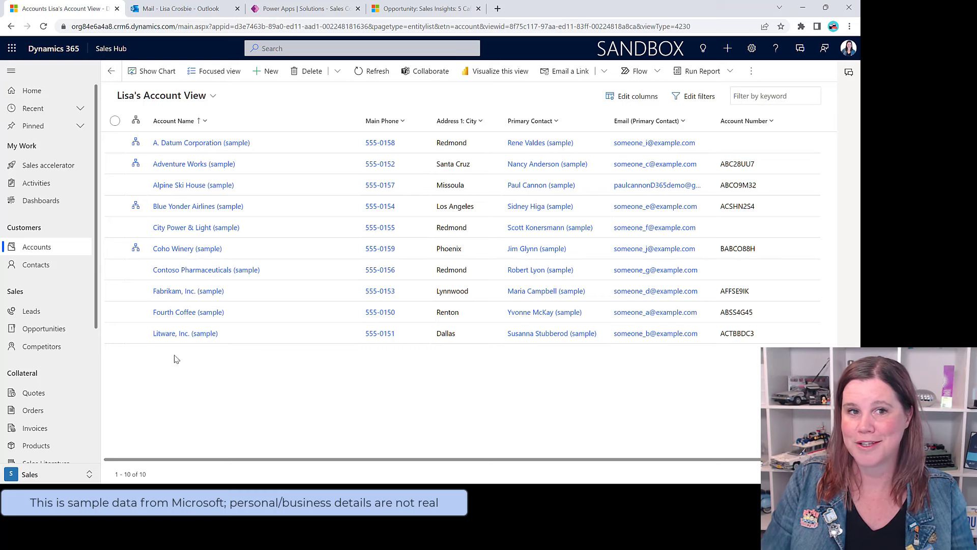
- Filter the accounts list to records whose city equals Redmond, and clear the filter again
click(206, 121)
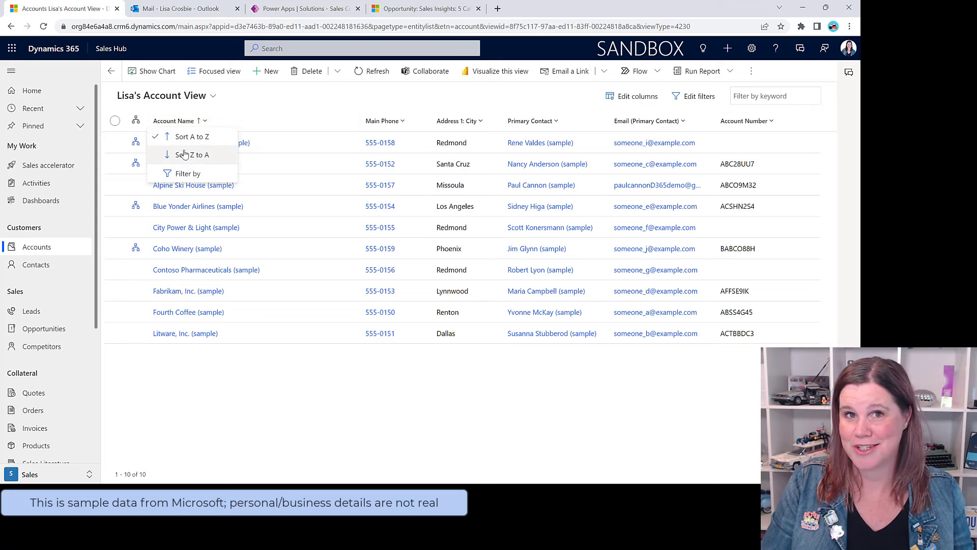
click(481, 122)
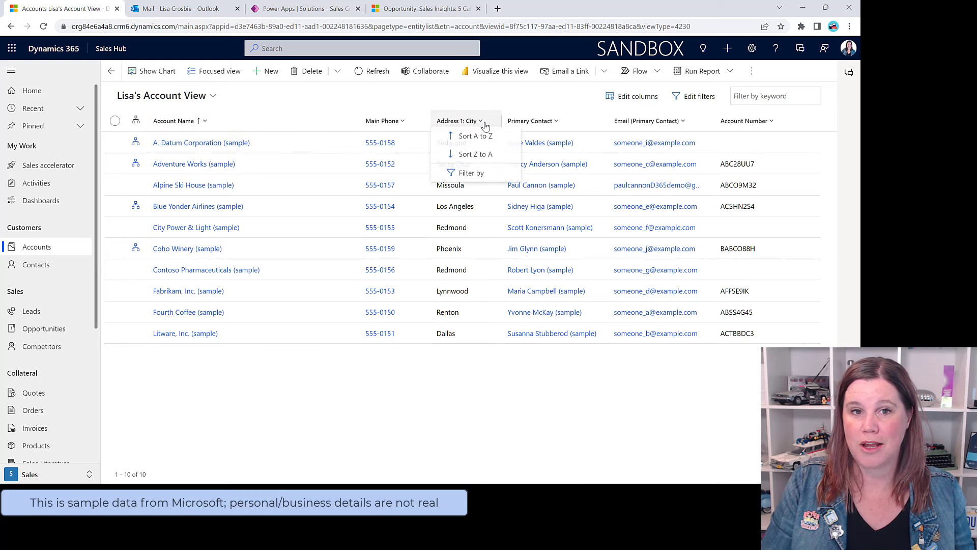
click(470, 173)
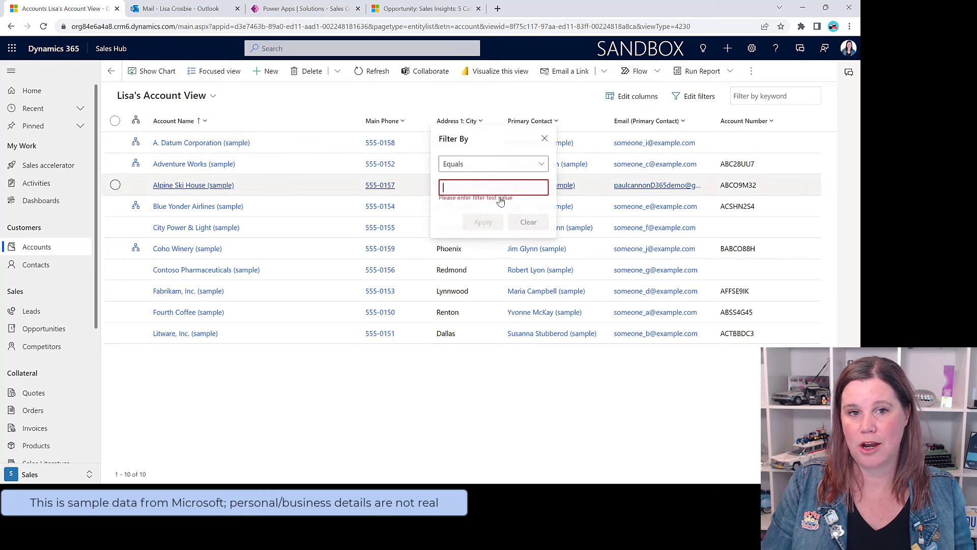
click(487, 168)
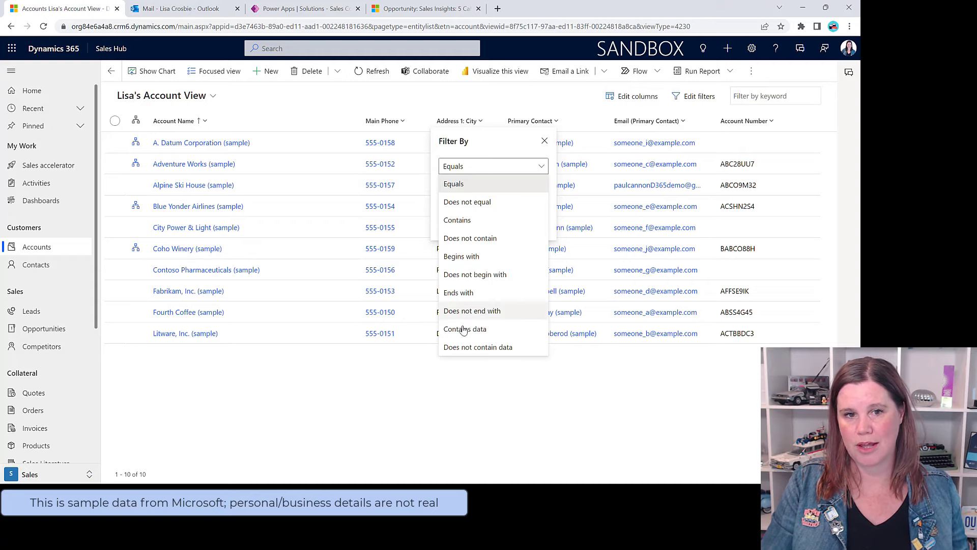
click(552, 197)
click(504, 193)
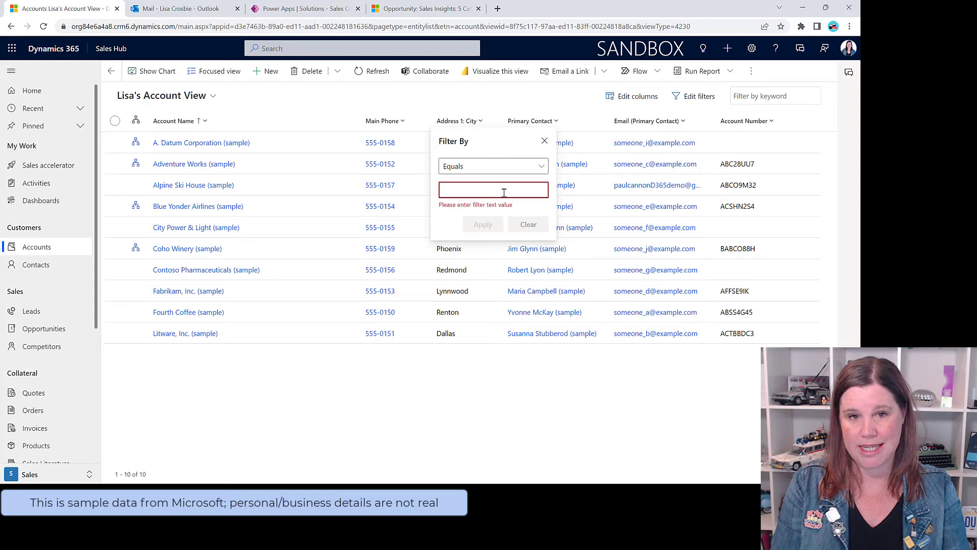
text(Red)
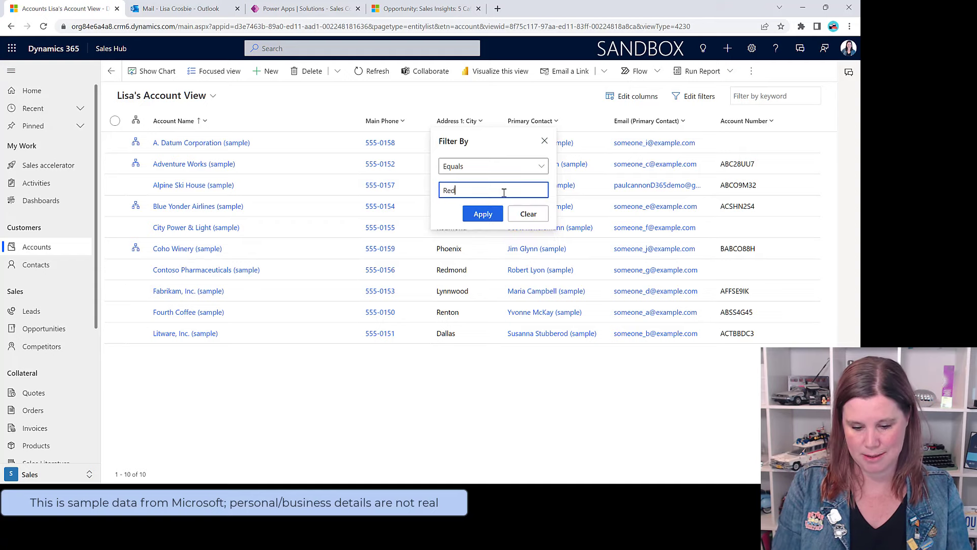
text(mond)
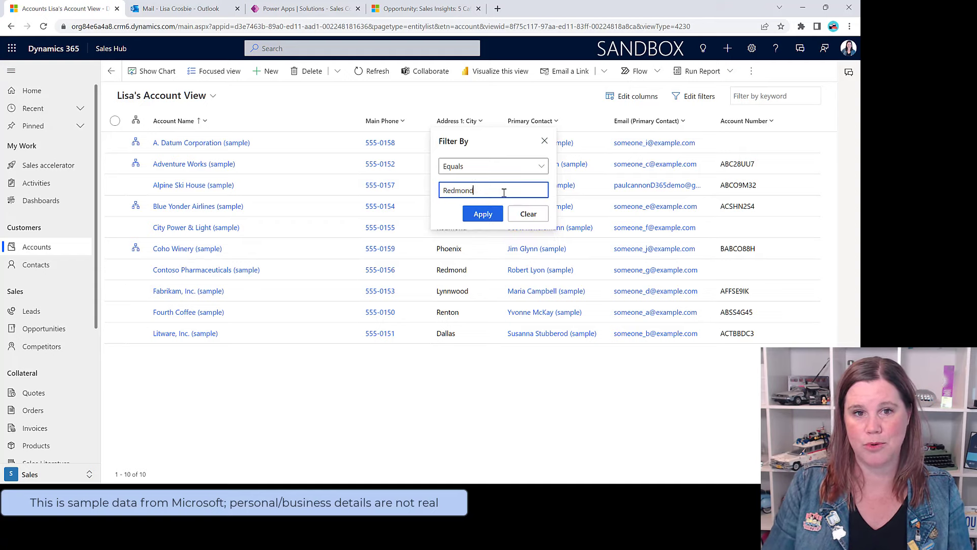
click(480, 212)
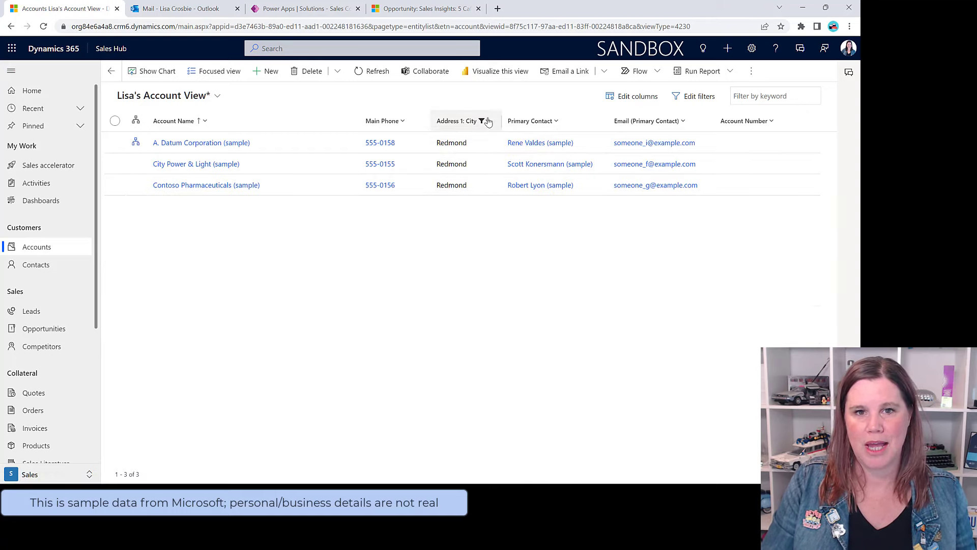
click(465, 121)
click(466, 191)
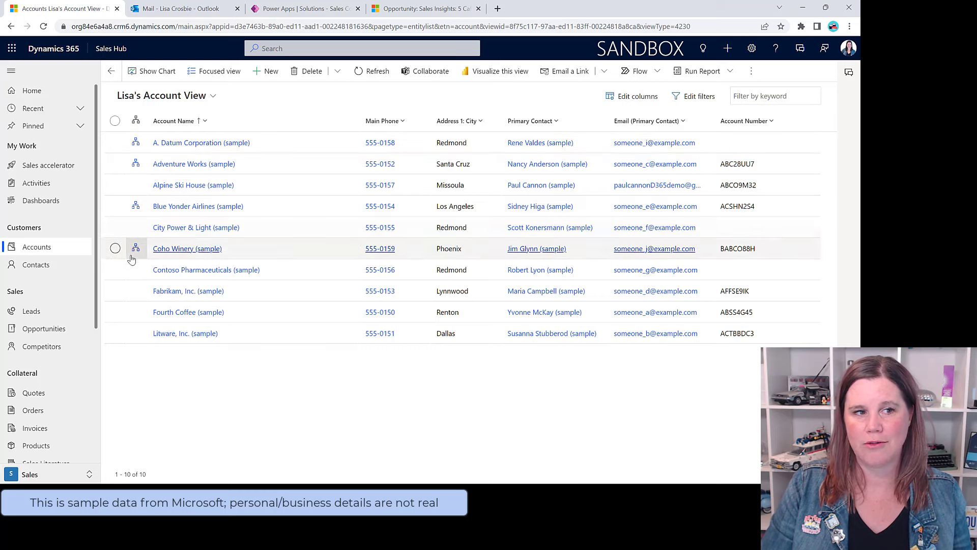
- View the account hierarchy of A. Datum Corporation and return to the accounts list
click(136, 145)
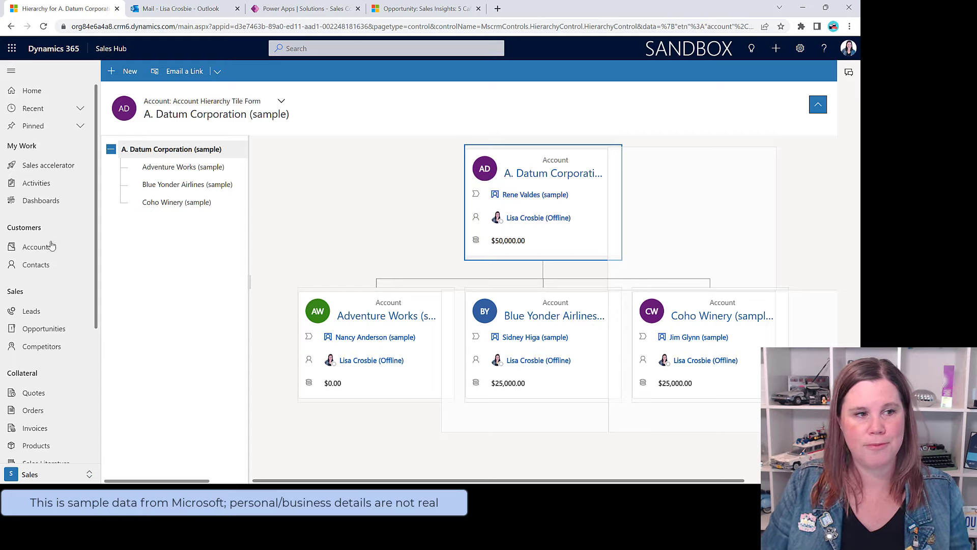
click(34, 252)
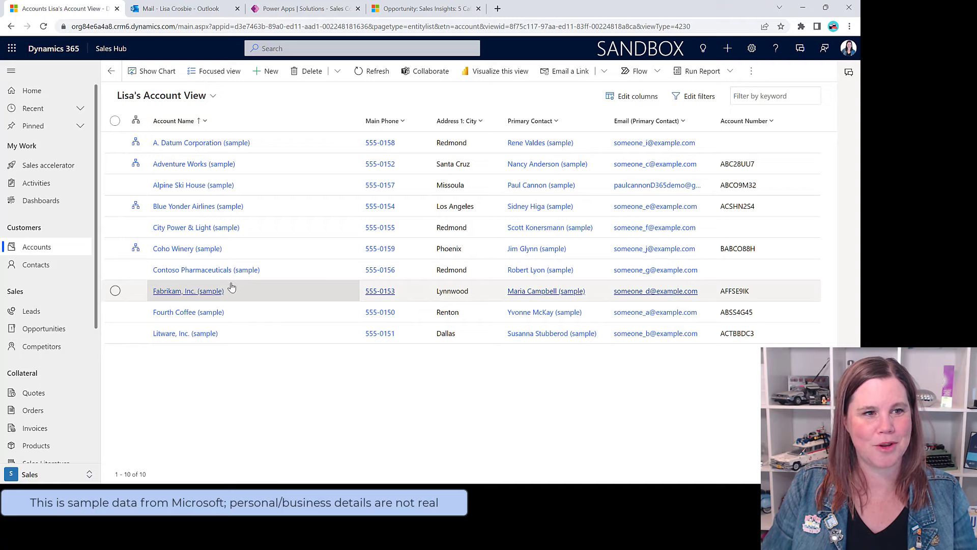
- Open the Alpine Ski House account and examine its summary: account information, timeline, assistant reminders, primary contact, contacts and recent opportunities
click(182, 185)
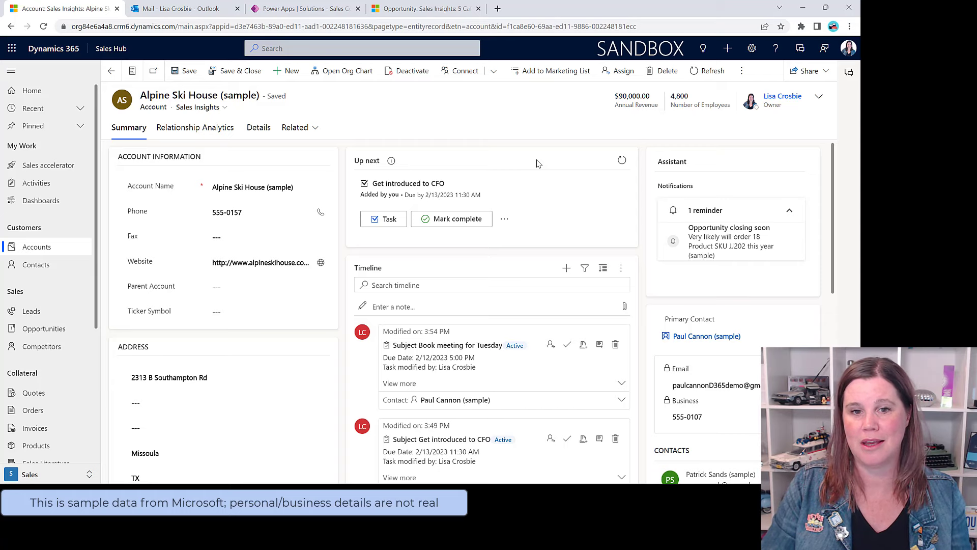
scroll(521, 288, down, 1)
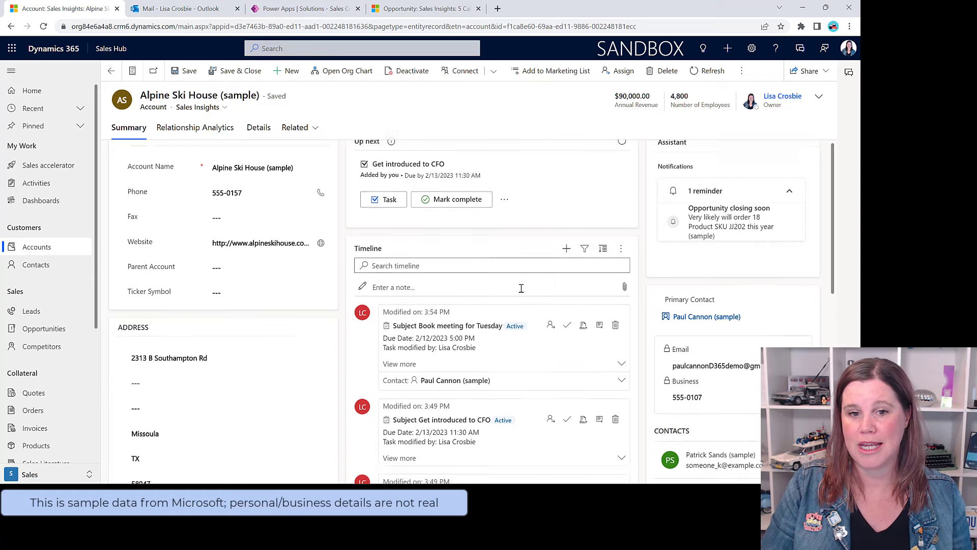
scroll(521, 288, down, 3)
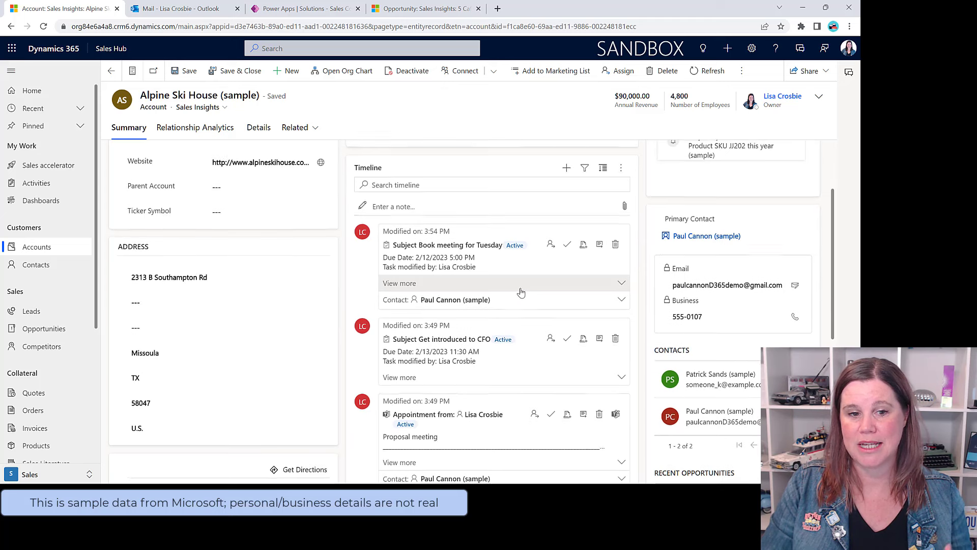
scroll(521, 288, up, 2)
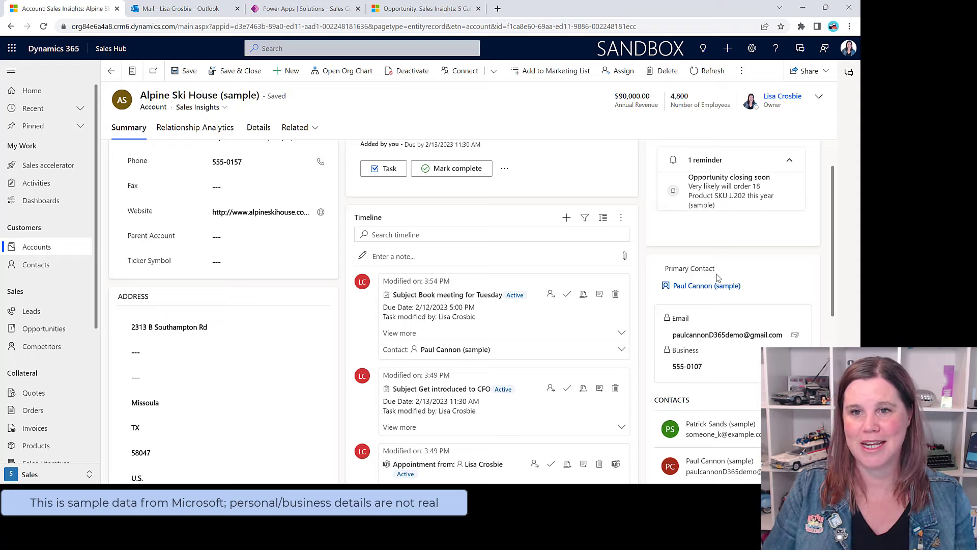
scroll(787, 274, up, 2)
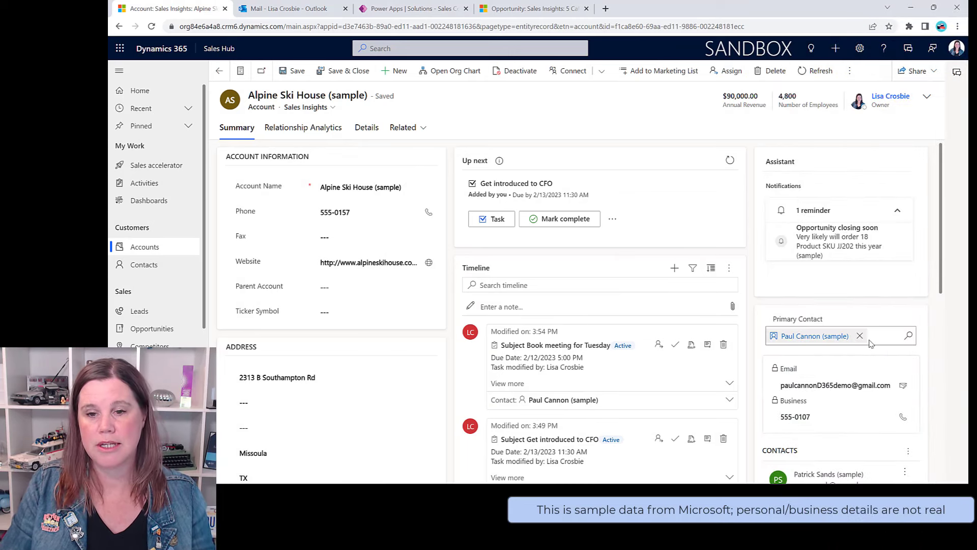
scroll(869, 344, down, 1)
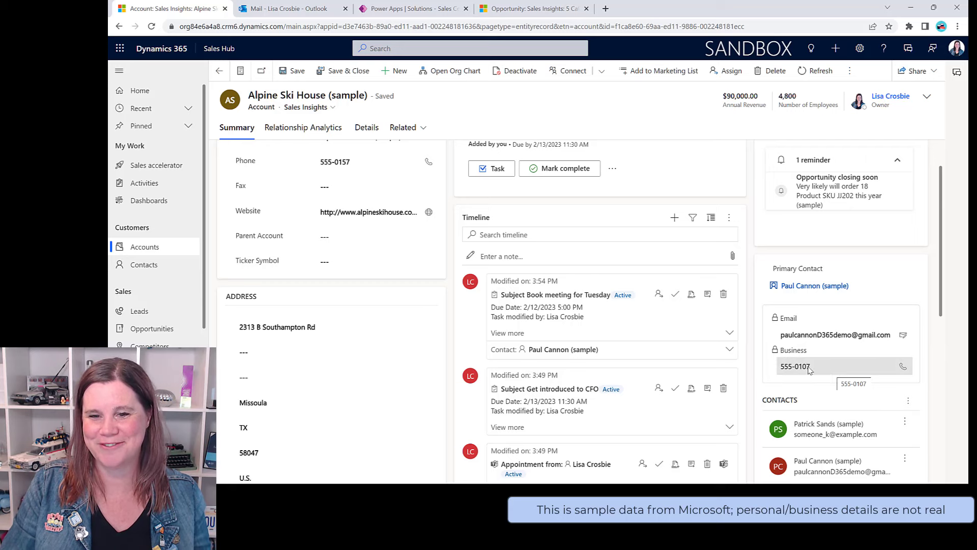
scroll(830, 407, down, 2)
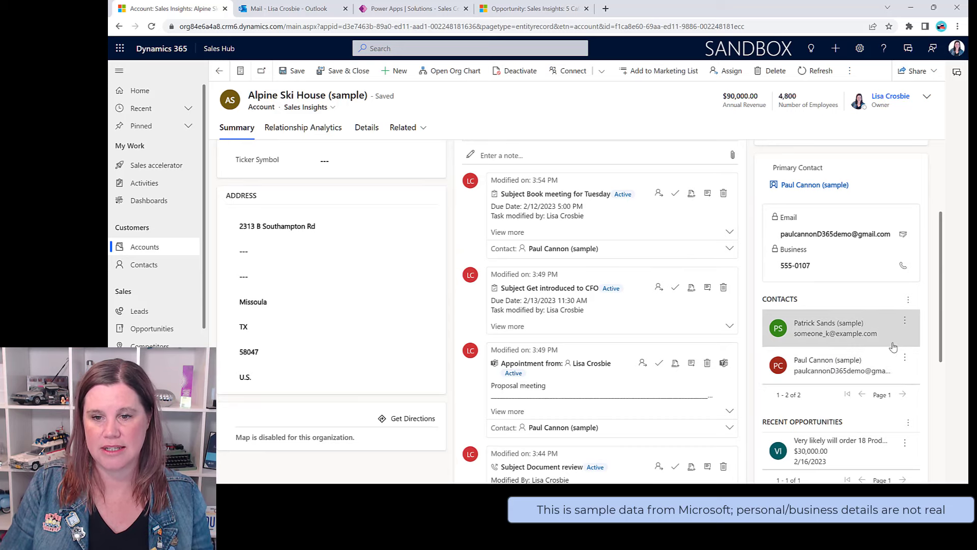
scroll(893, 346, down, 2)
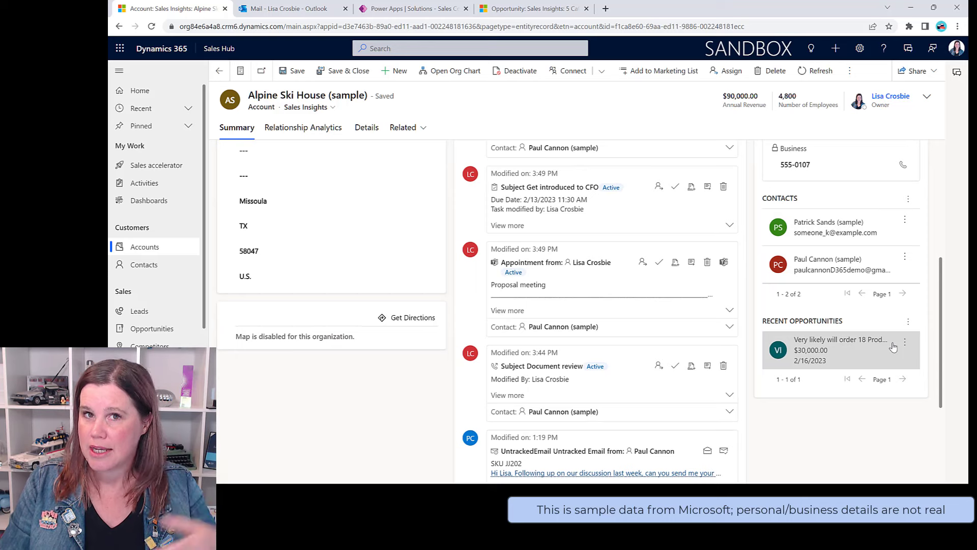
scroll(893, 346, up, 5)
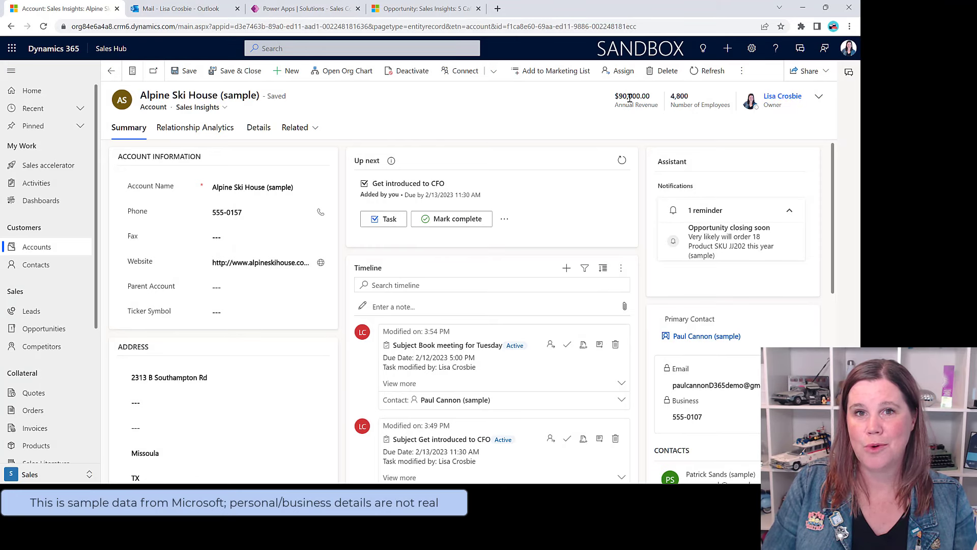
- Set the Alpine Ski House account's number of employees to 5000 and save the record
click(818, 100)
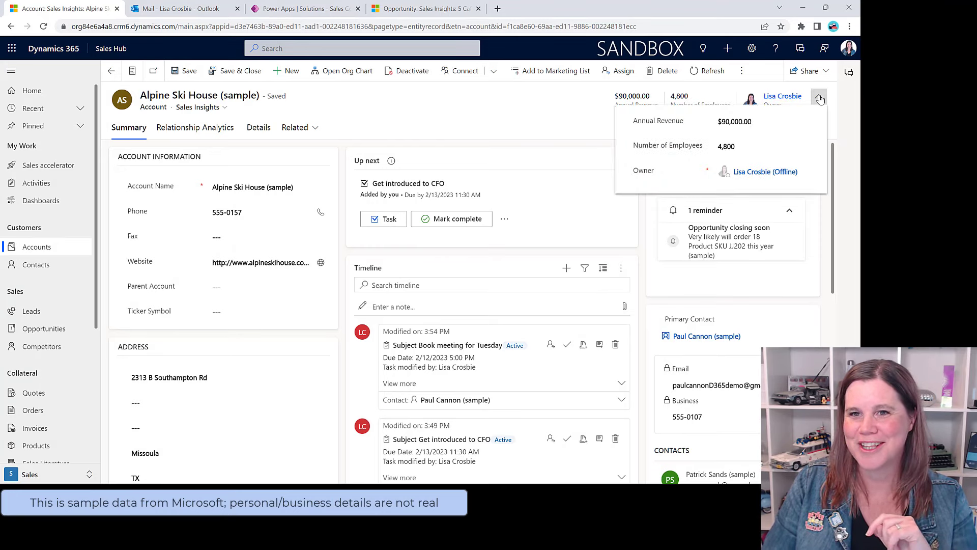
click(738, 146)
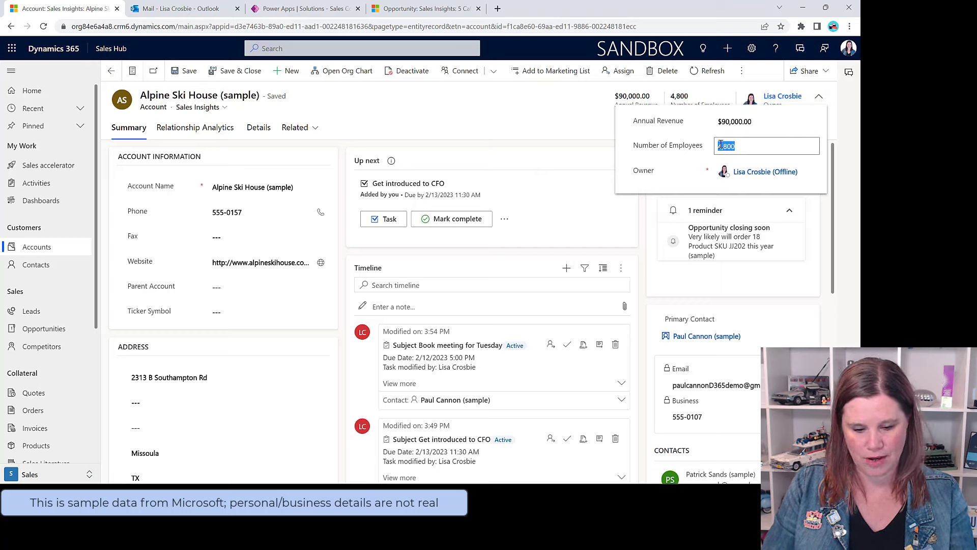
text(5000)
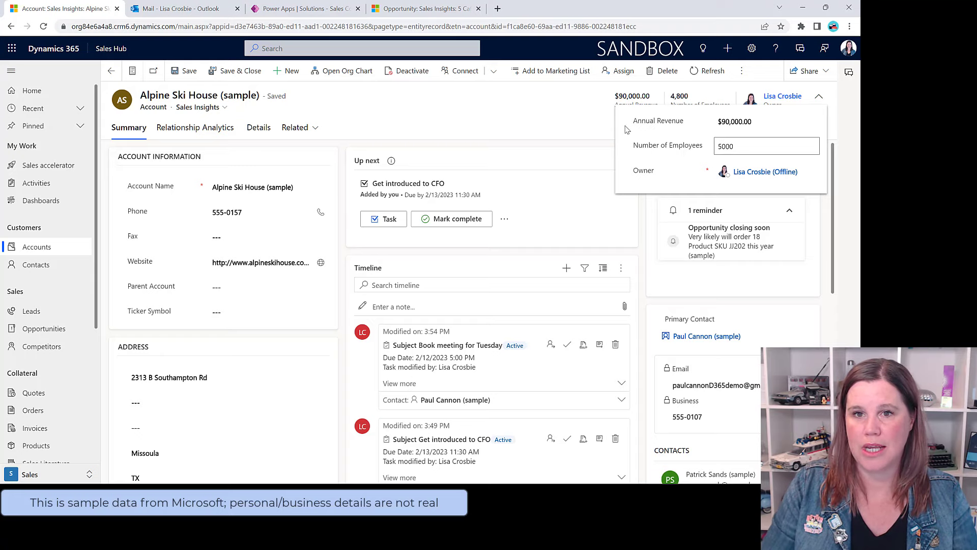
click(593, 159)
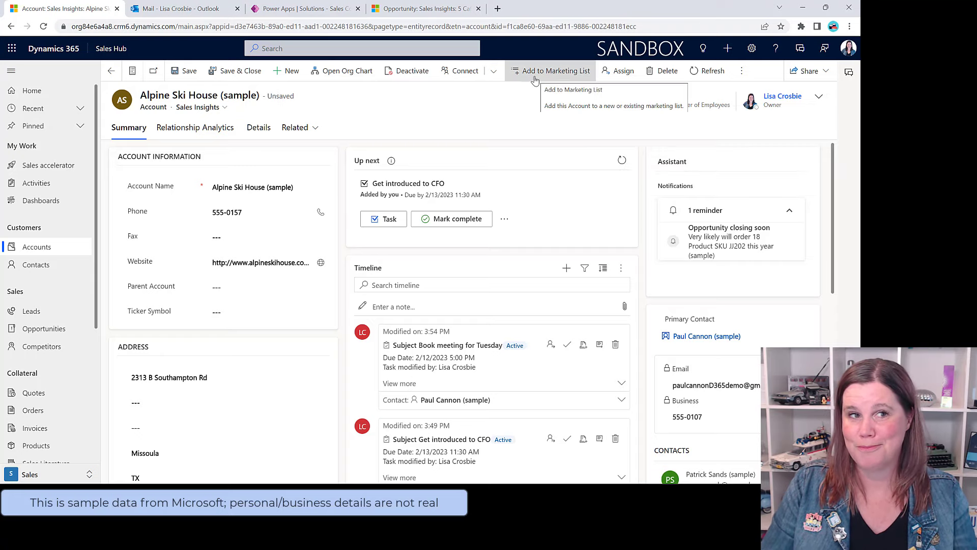
click(183, 71)
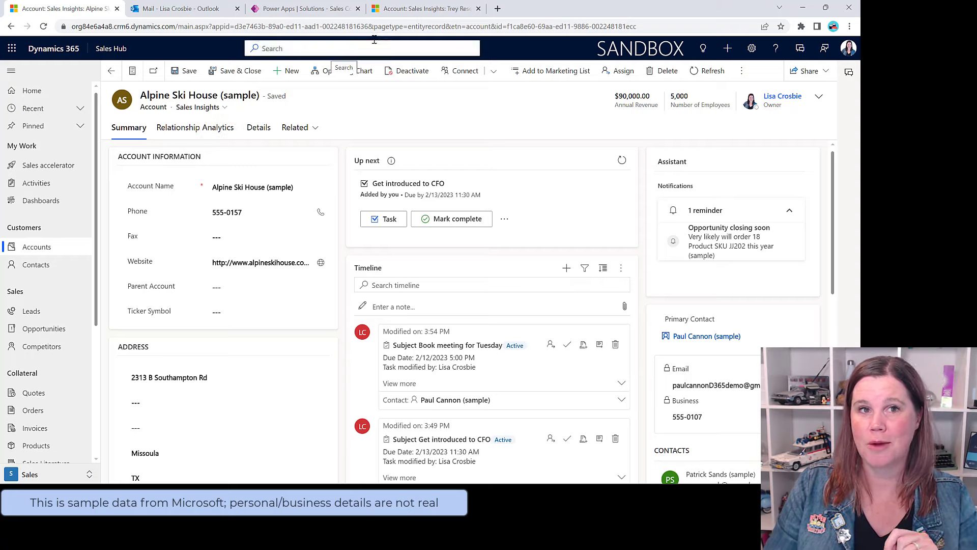
- Switch to the Trey Research account in the Sales trial app and examine its contacts, interactions, hourly investment, response time and relationship activities analytics
click(397, 13)
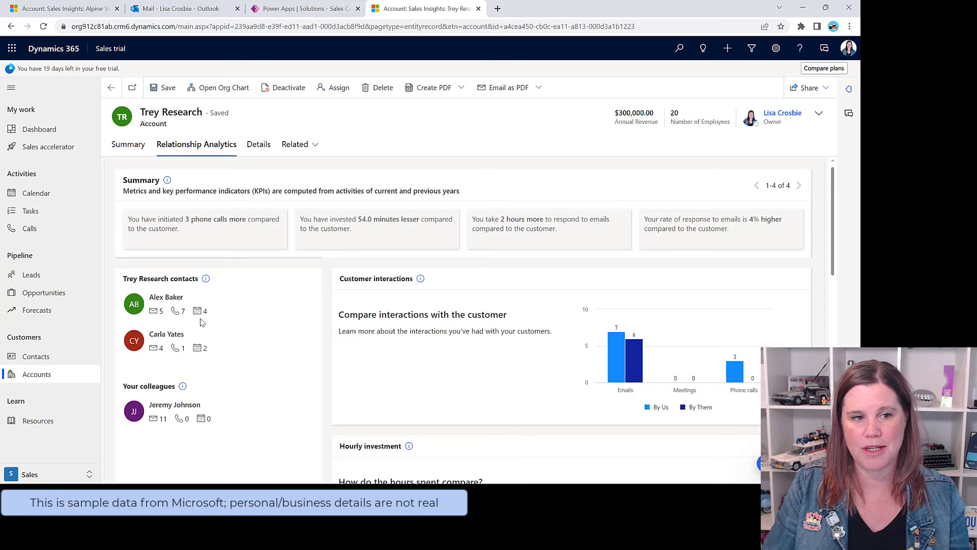
scroll(202, 322, down, 1)
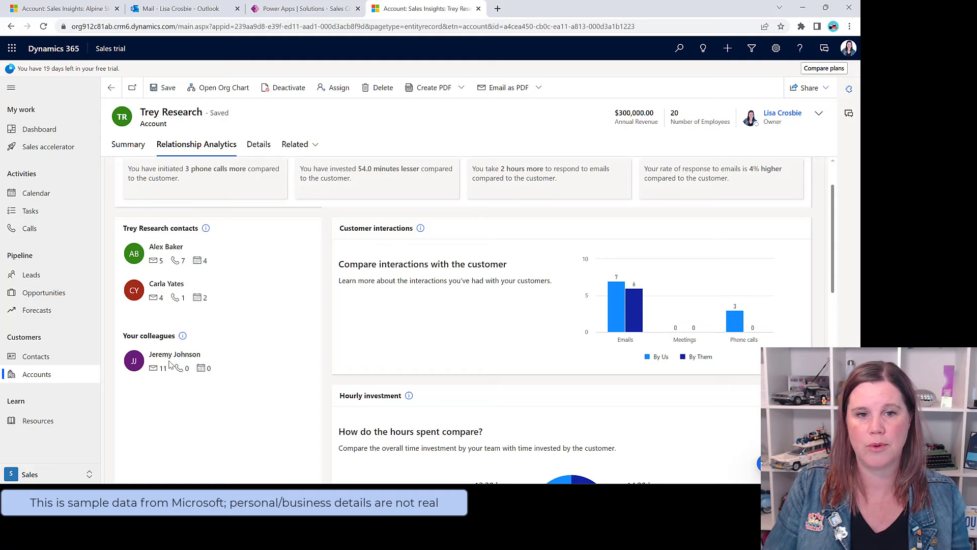
scroll(547, 312, down, 3)
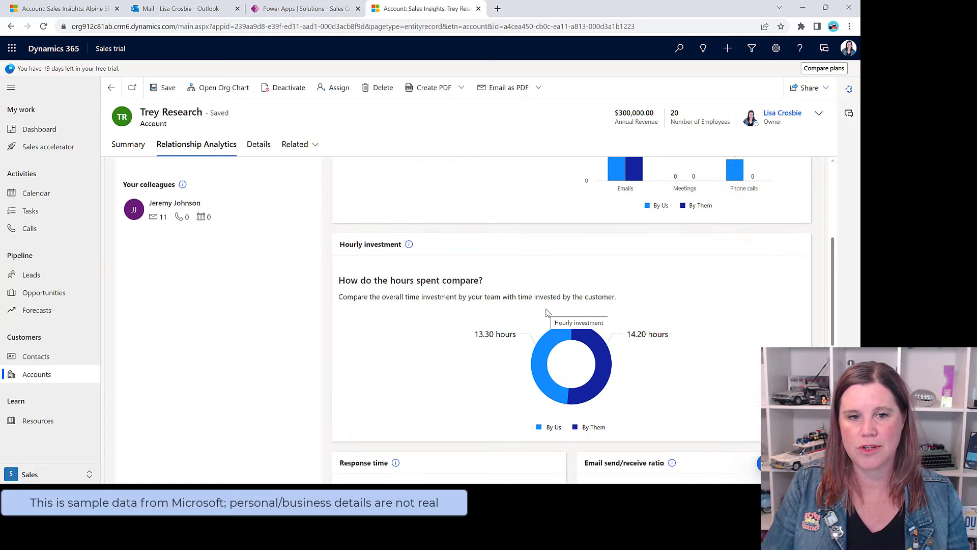
scroll(547, 312, down, 1)
scroll(547, 312, up, 1)
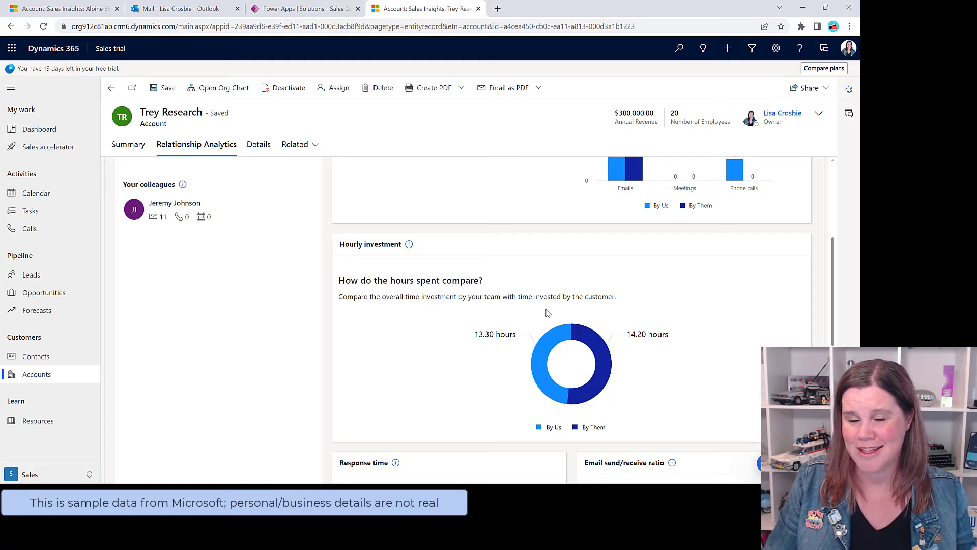
scroll(547, 313, down, 2)
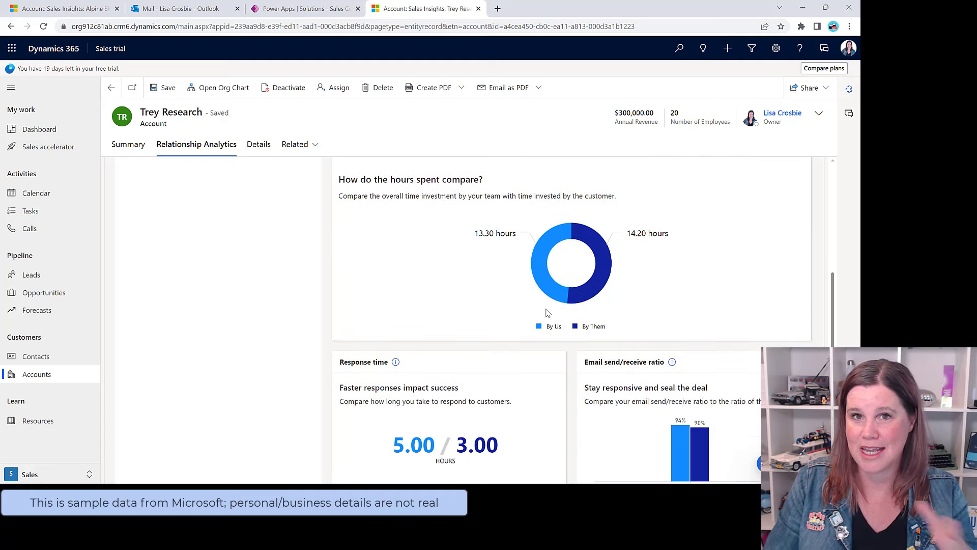
scroll(547, 312, down, 3)
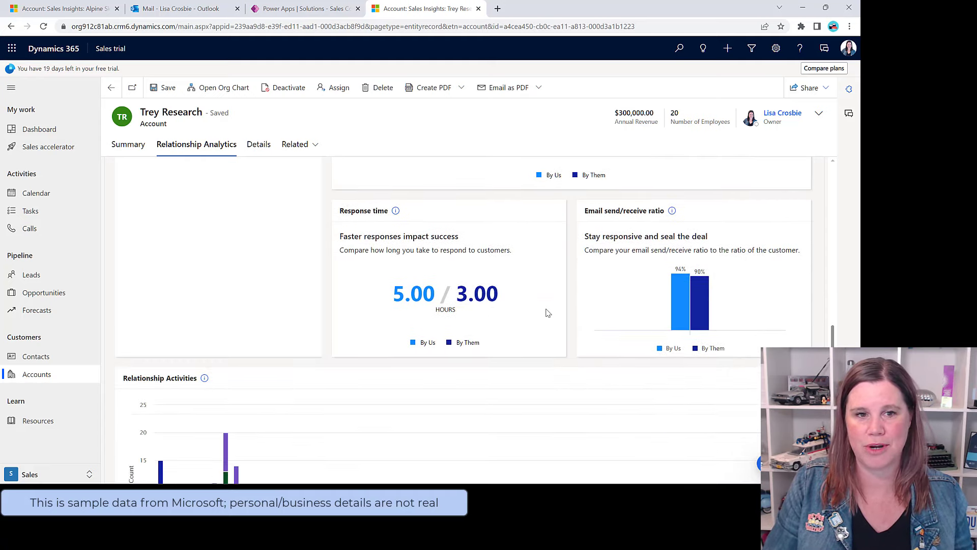
scroll(547, 313, down, 2)
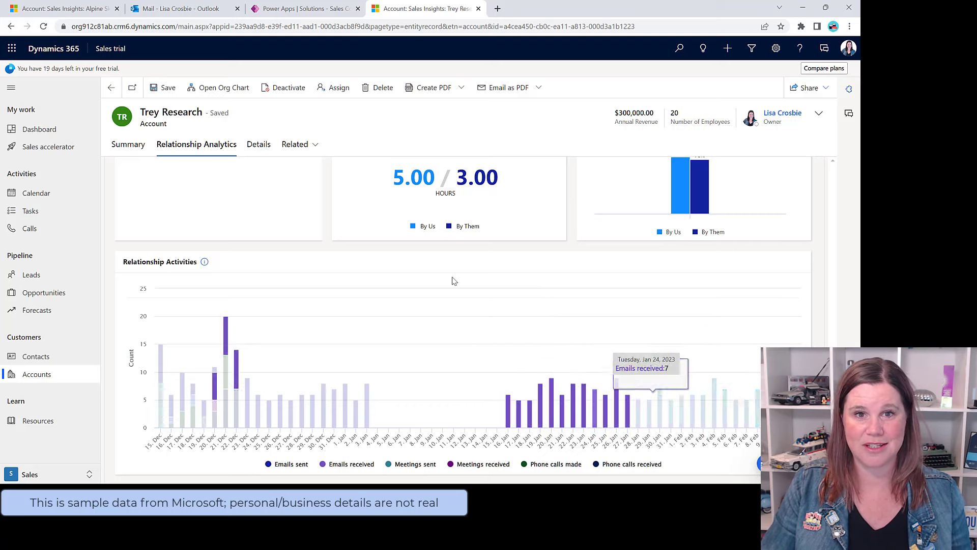
scroll(454, 280, up, 15)
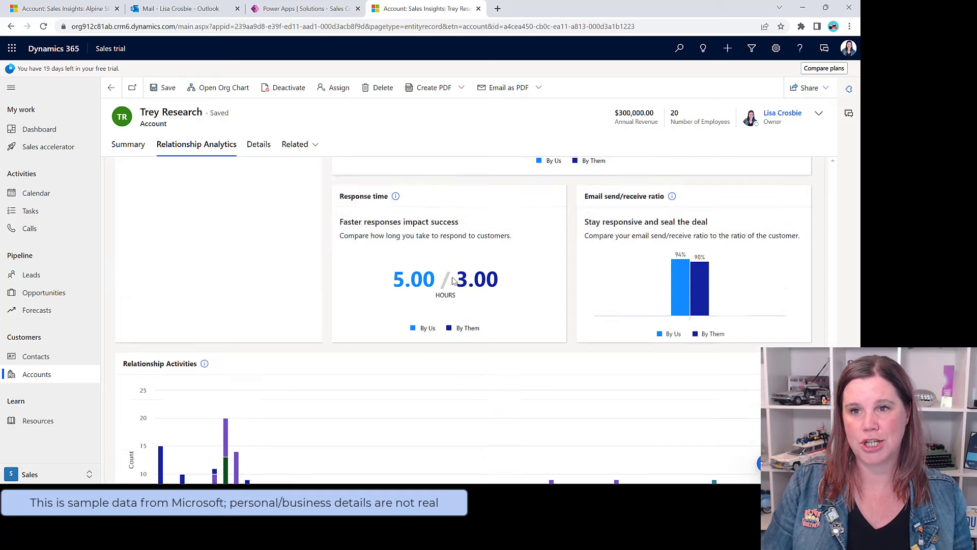
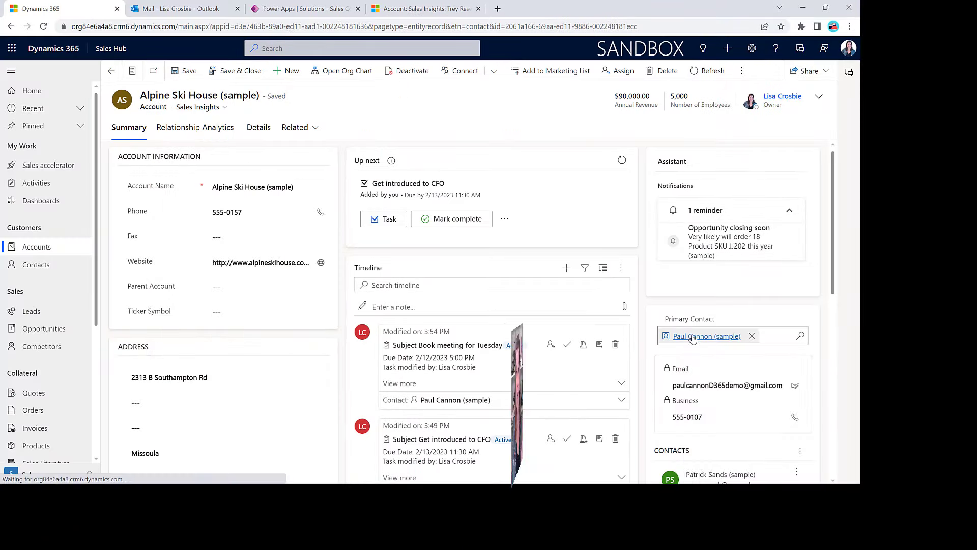
- Open the primary contact's record from the Alpine Ski House account
click(693, 339)
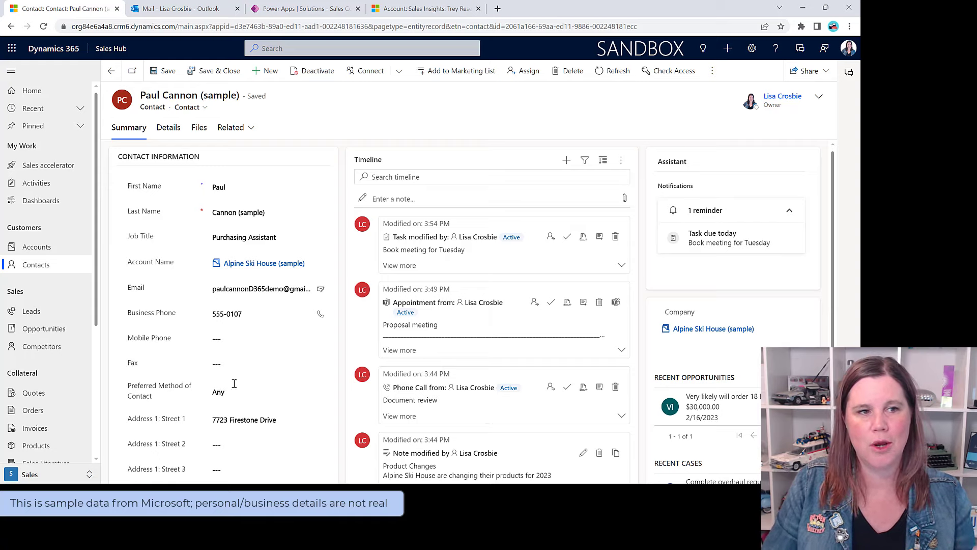
- Start a new appointment from the contact's timeline with the subject Project Summary and make it a Teams meeting
click(565, 162)
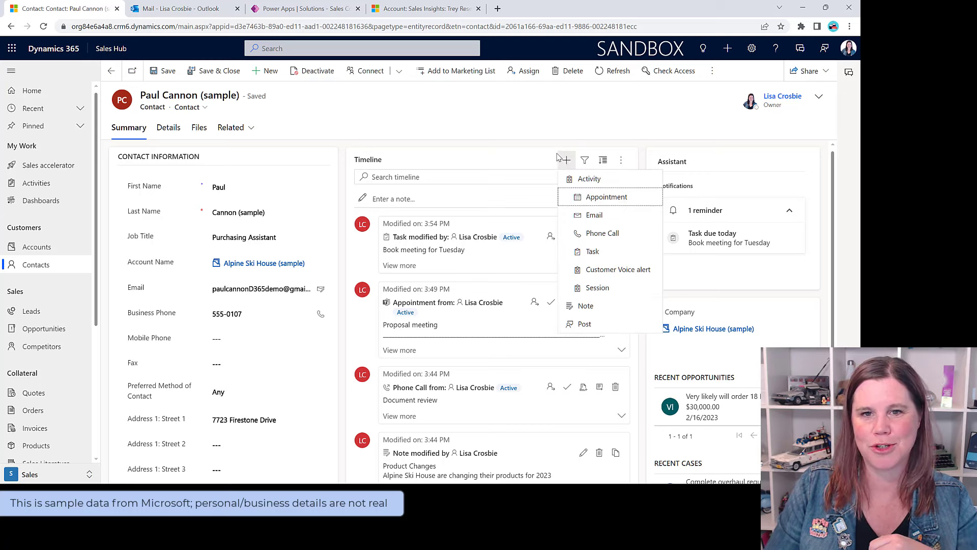
click(616, 198)
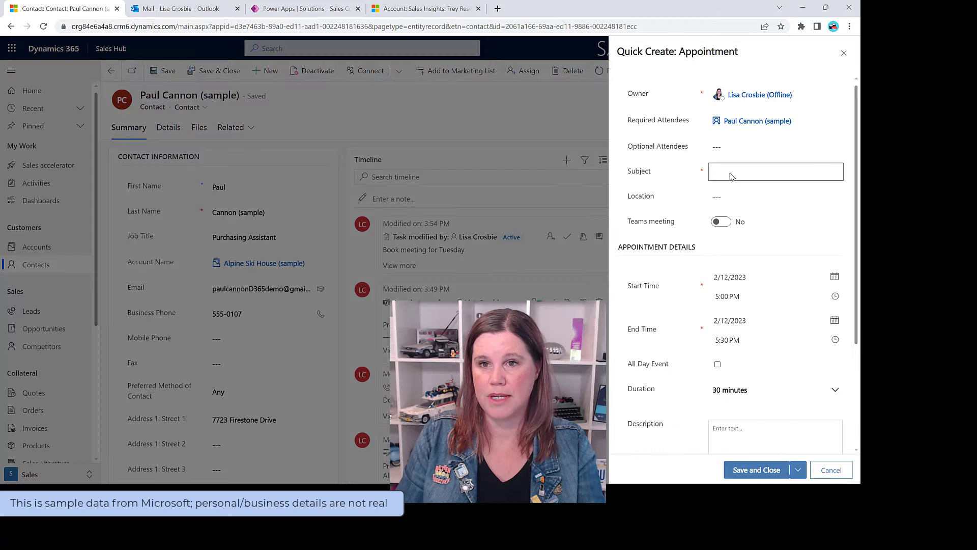
text(Proje)
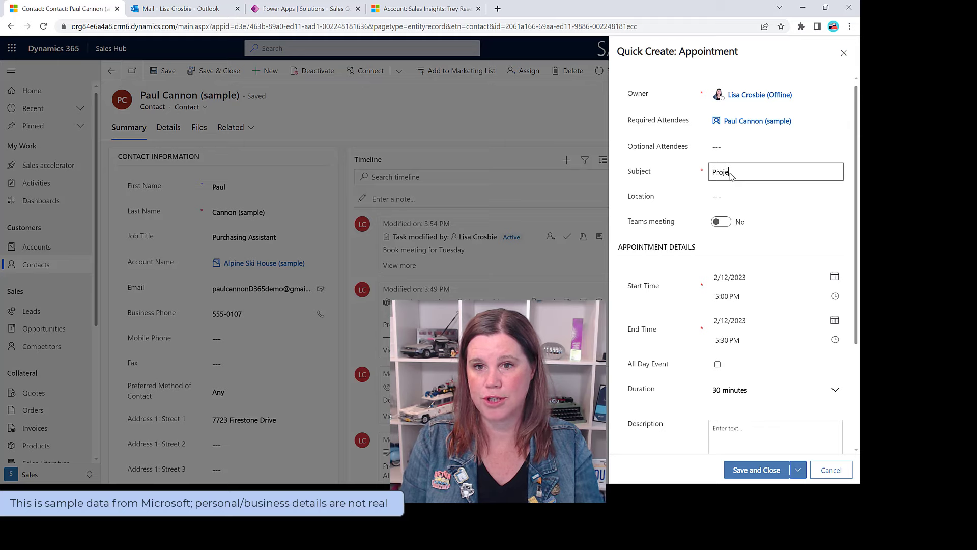
text(ct Summary)
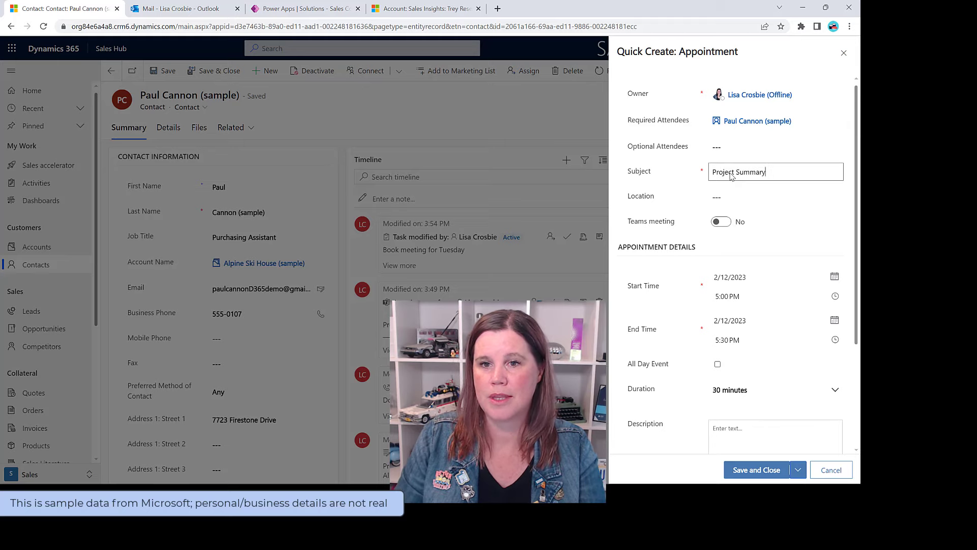
click(720, 222)
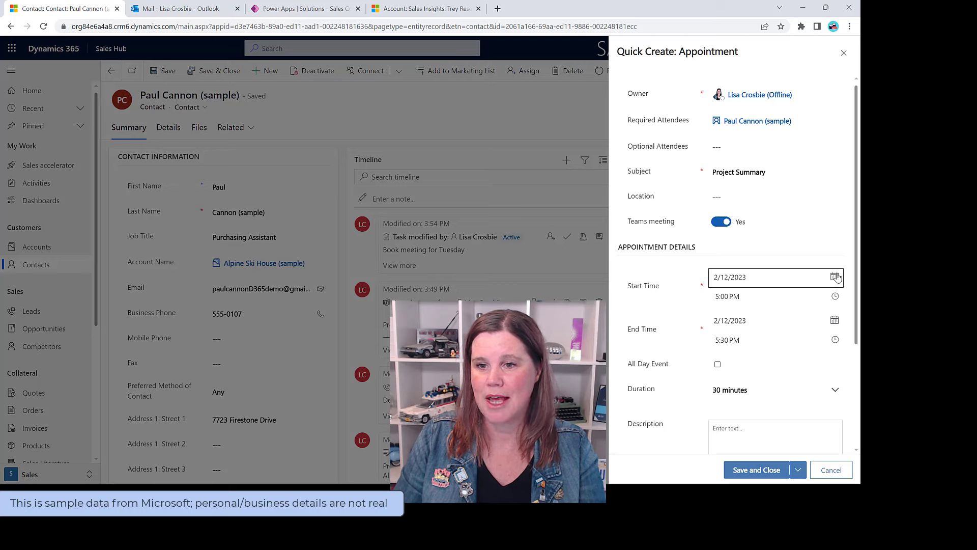
- Schedule the appointment for 2/14/2023 at 3:00 PM, then save and close it
click(812, 278)
click(750, 365)
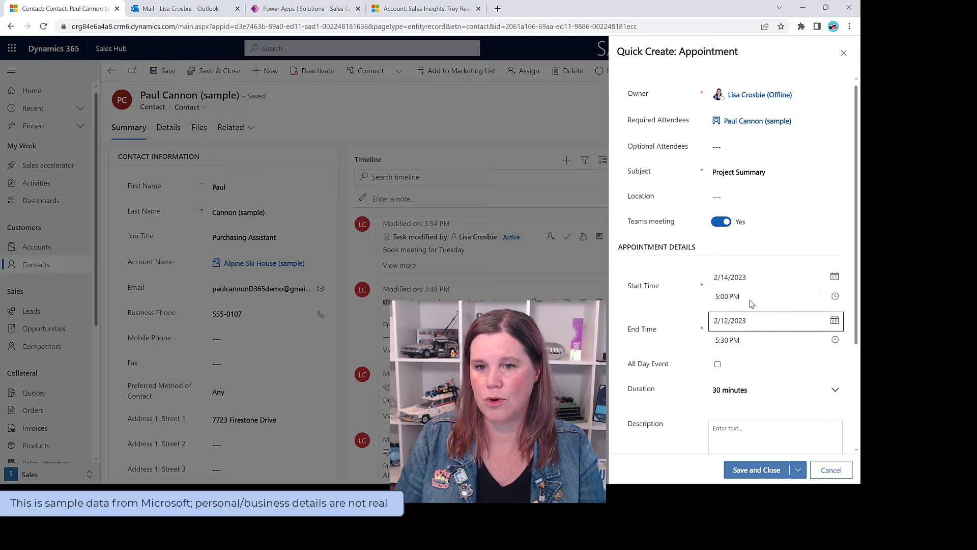
click(836, 296)
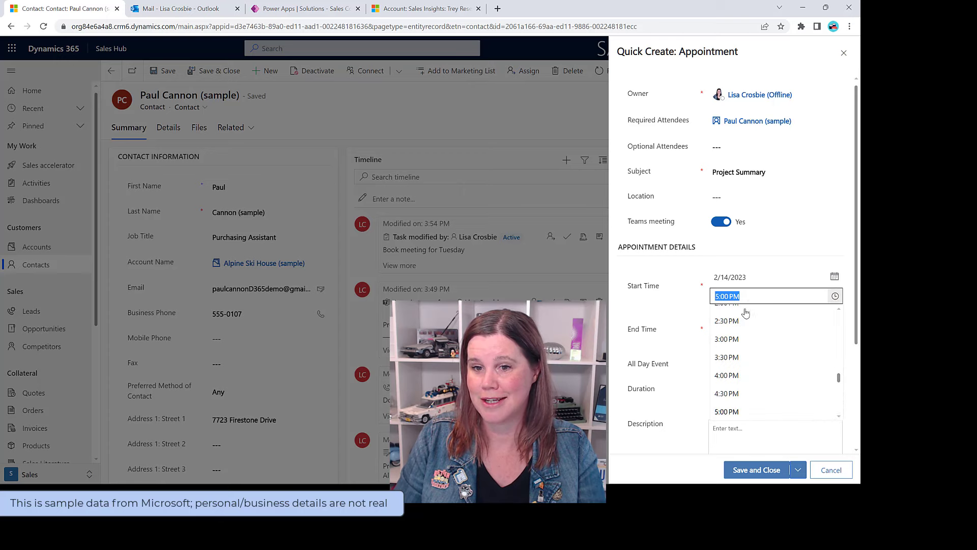
click(727, 339)
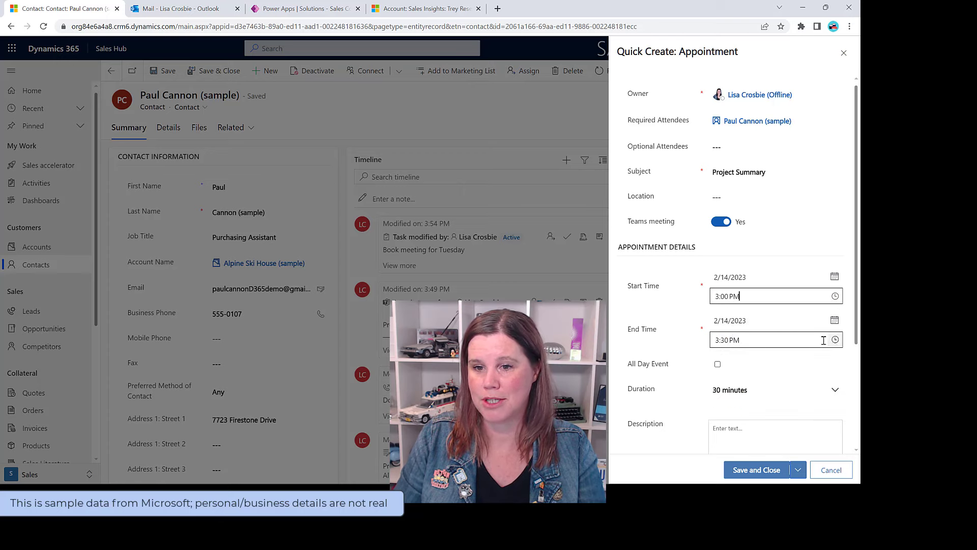
click(749, 469)
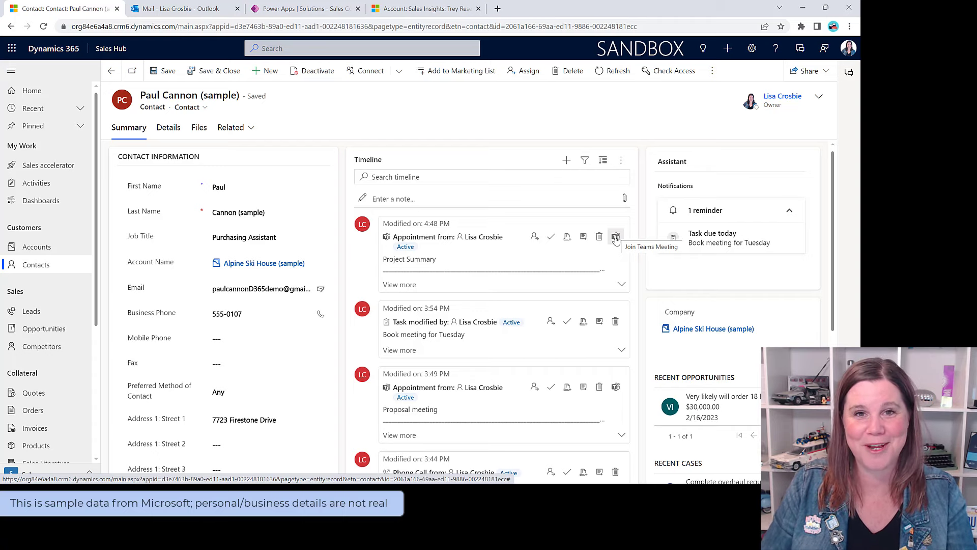
click(564, 160)
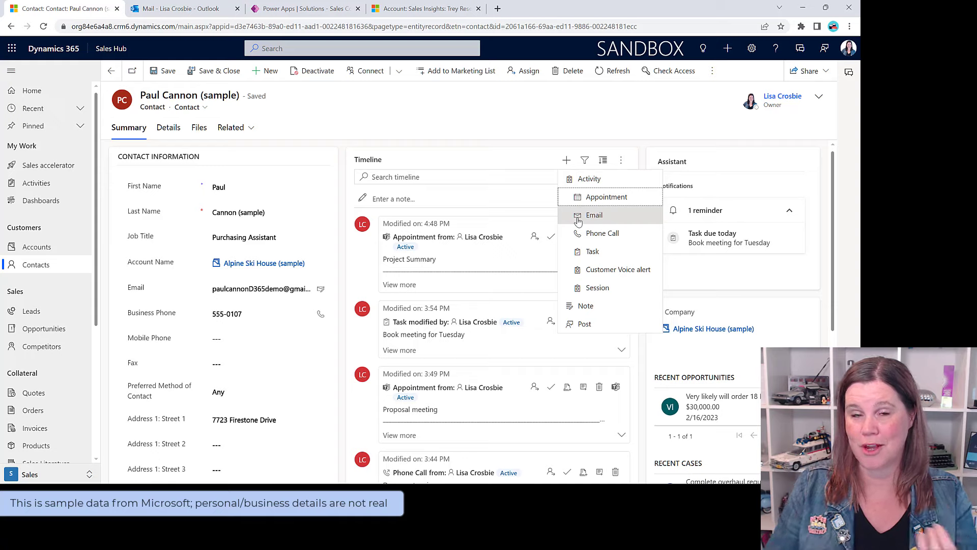
click(527, 127)
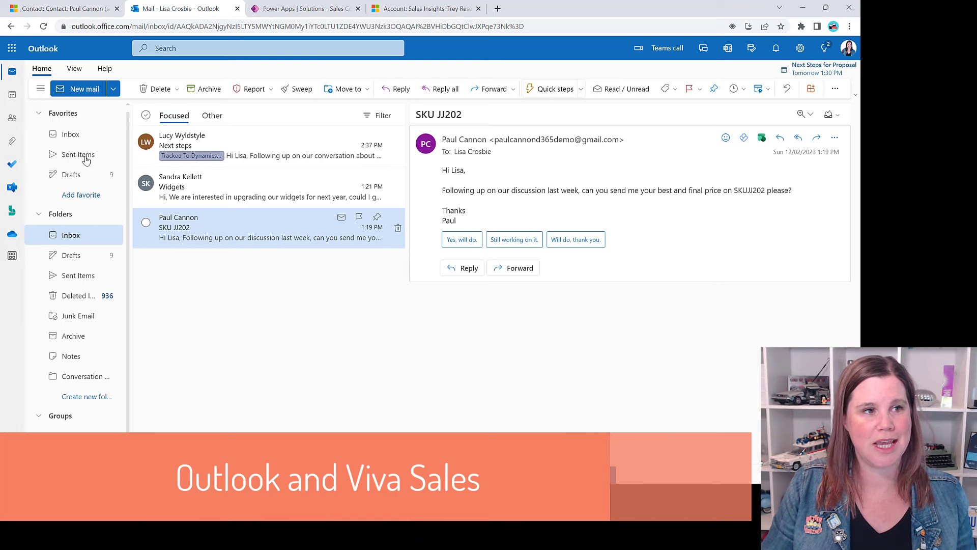
- Switch to the Outlook calendar, go to the week of 13–17 February 2023 and open the full details of the Project Summary meeting
click(12, 95)
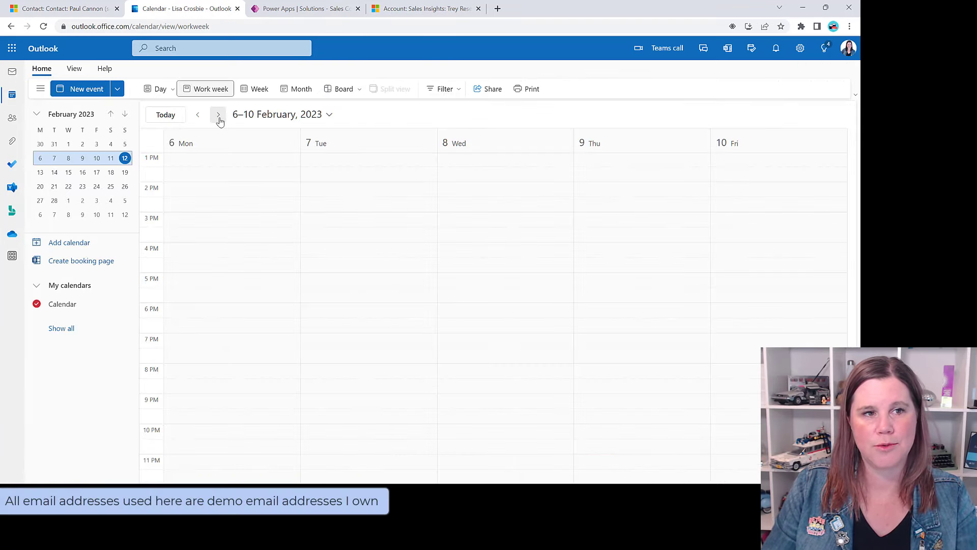
click(218, 115)
click(338, 224)
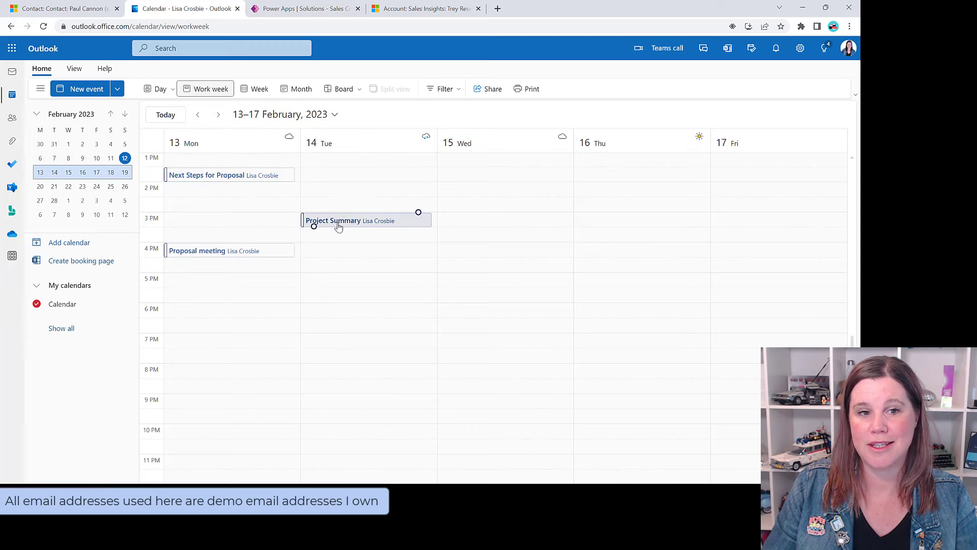
click(339, 227)
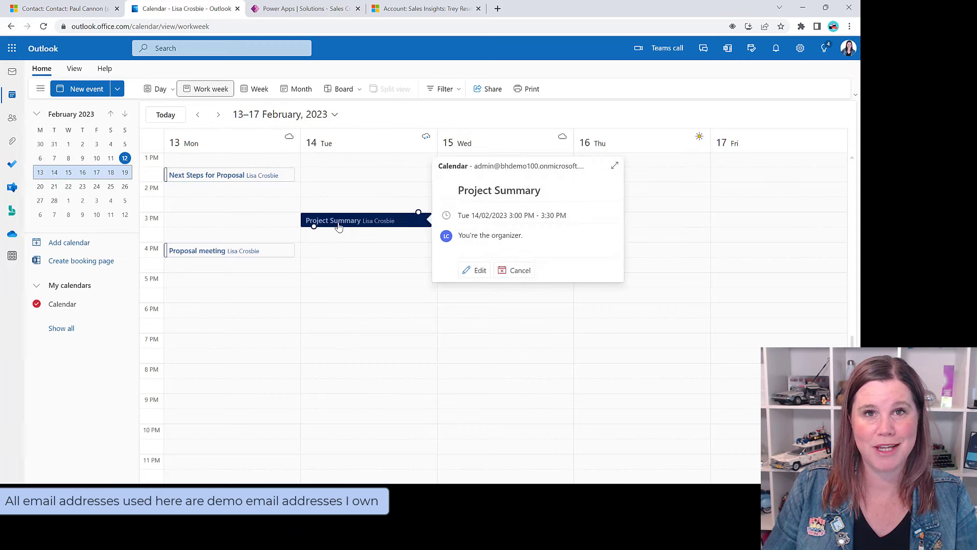
double_click(339, 227)
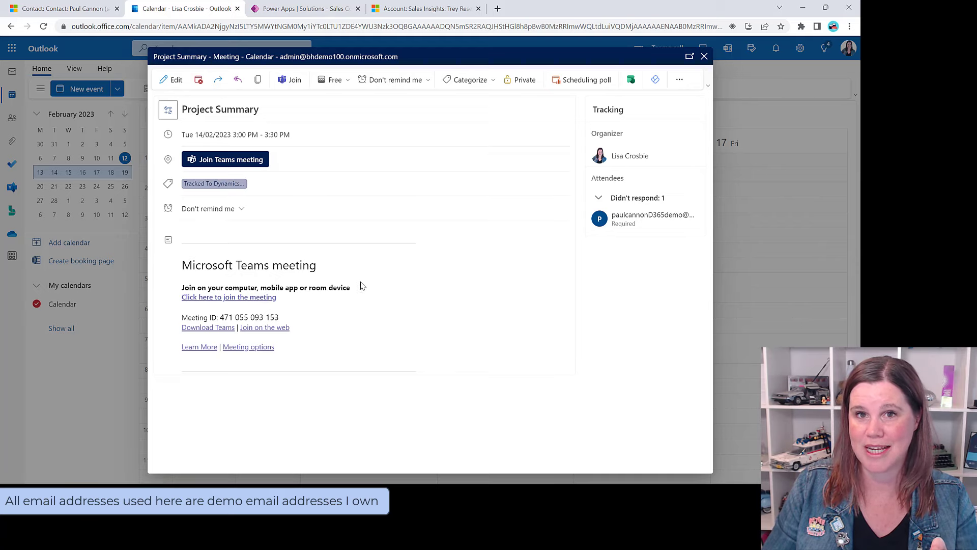
- Examine the meeting's contact and related Dynamics 365 records in Viva Sales, and close the meeting
click(631, 81)
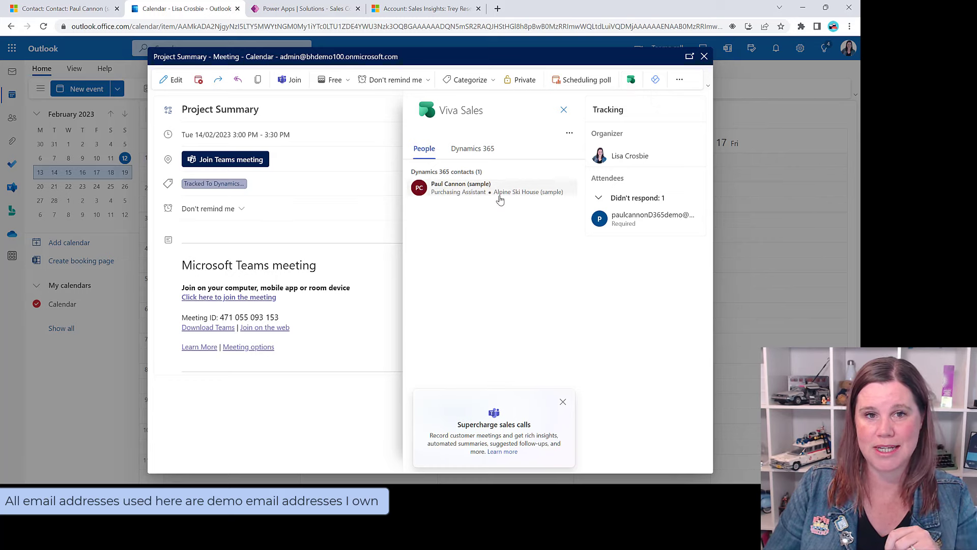
click(472, 148)
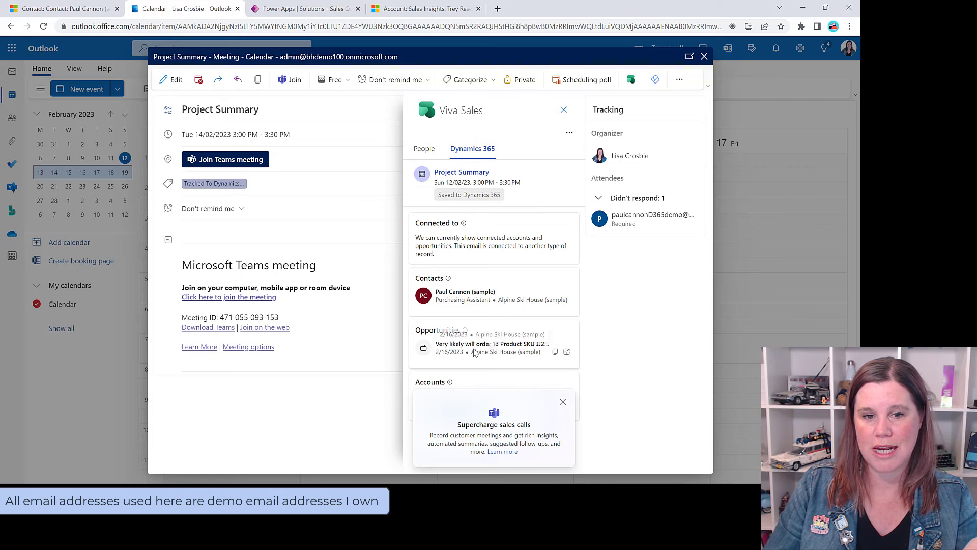
click(563, 402)
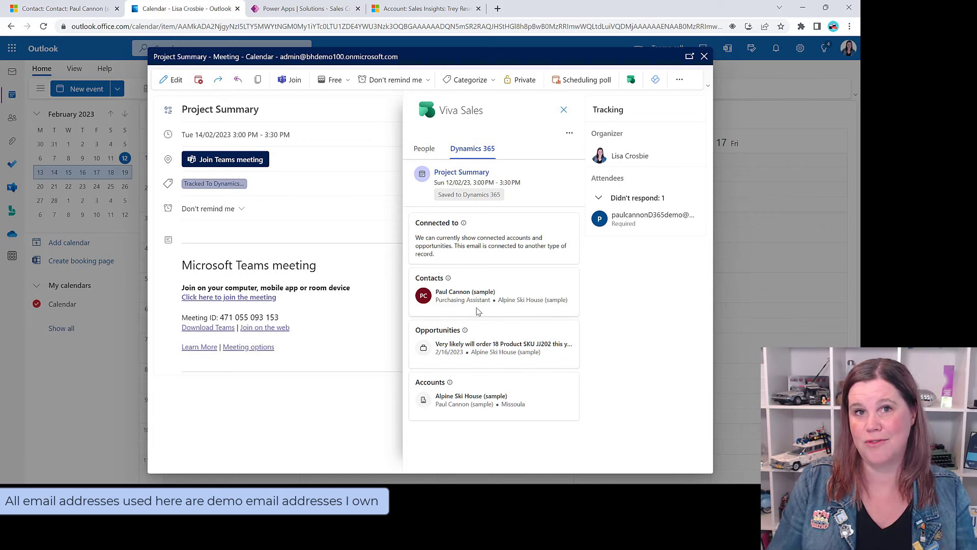
click(563, 110)
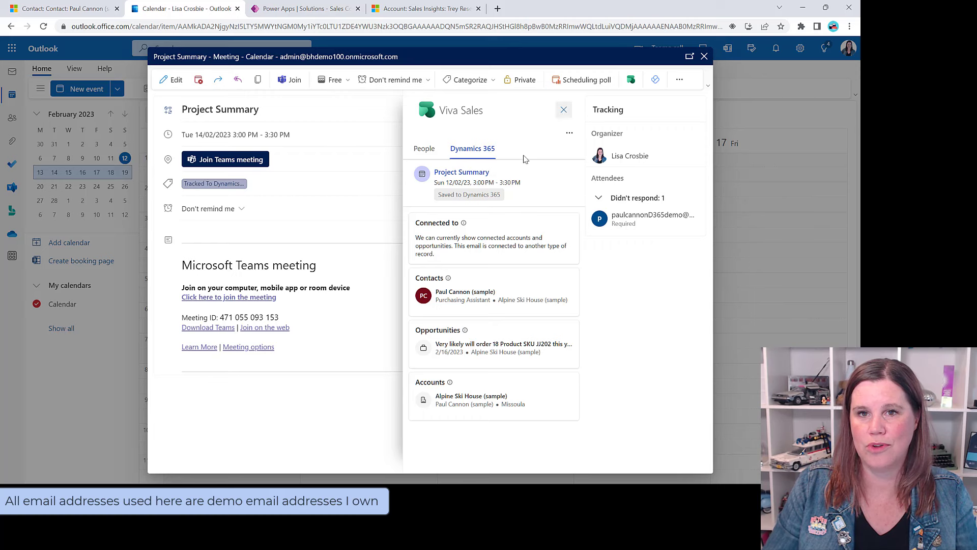
click(704, 56)
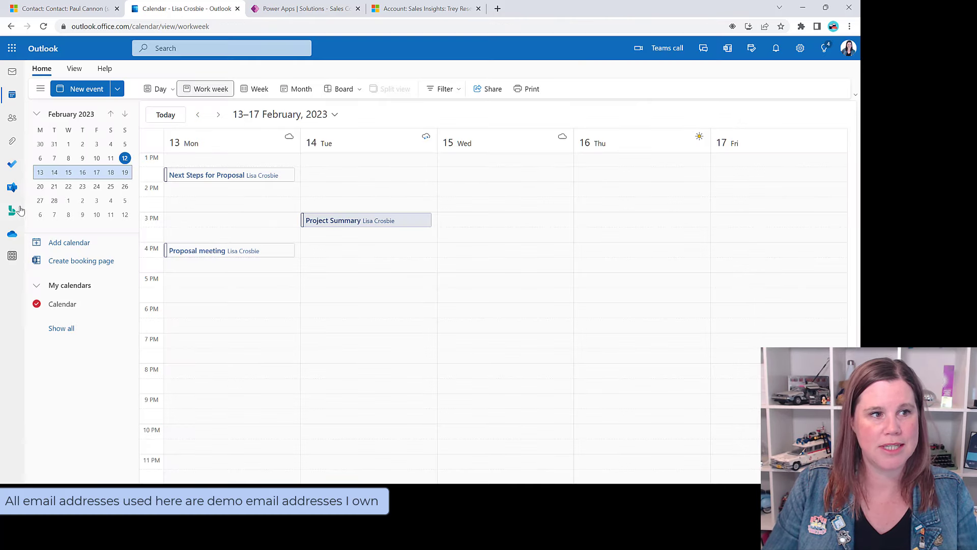
- Switch to To Do and examine the tasks tracked to Dynamics 365 in My Day
click(11, 167)
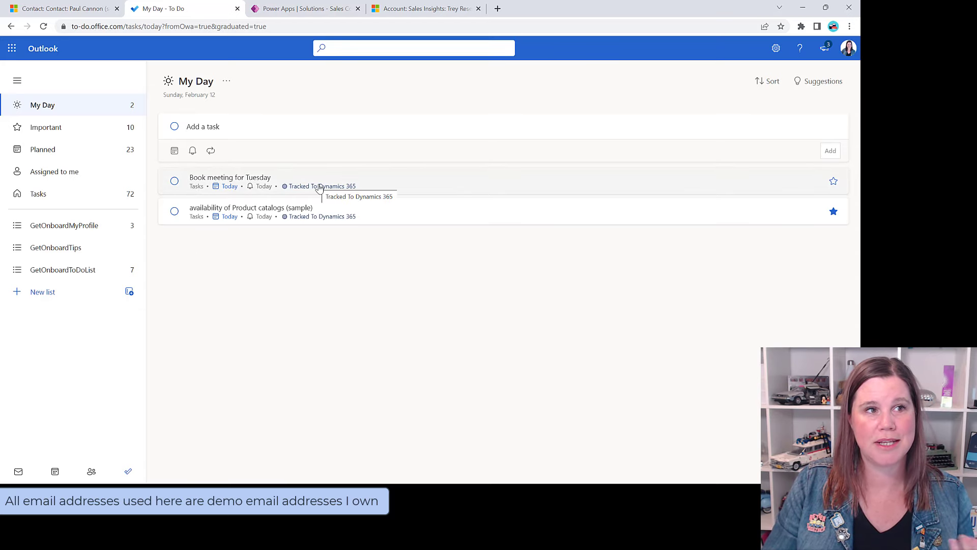
click(57, 9)
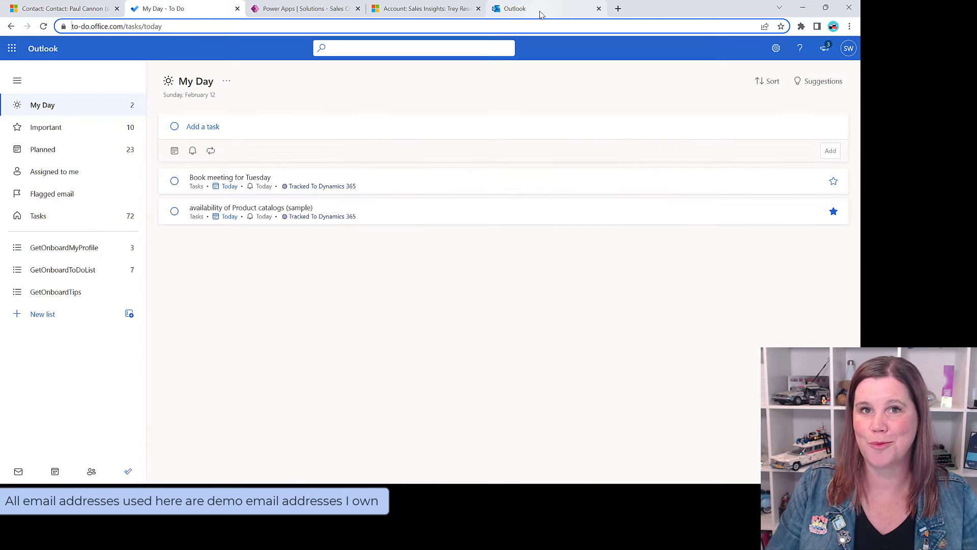
- Open the SKU JJ202 email in Outlook and examine the sender's recent activity and Dynamics 365 information in Viva Sales
click(540, 14)
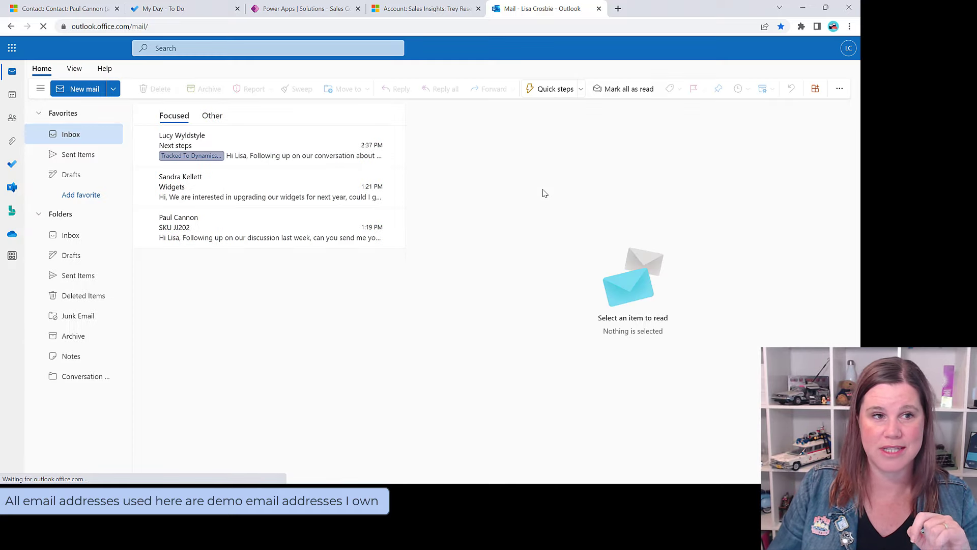
click(340, 219)
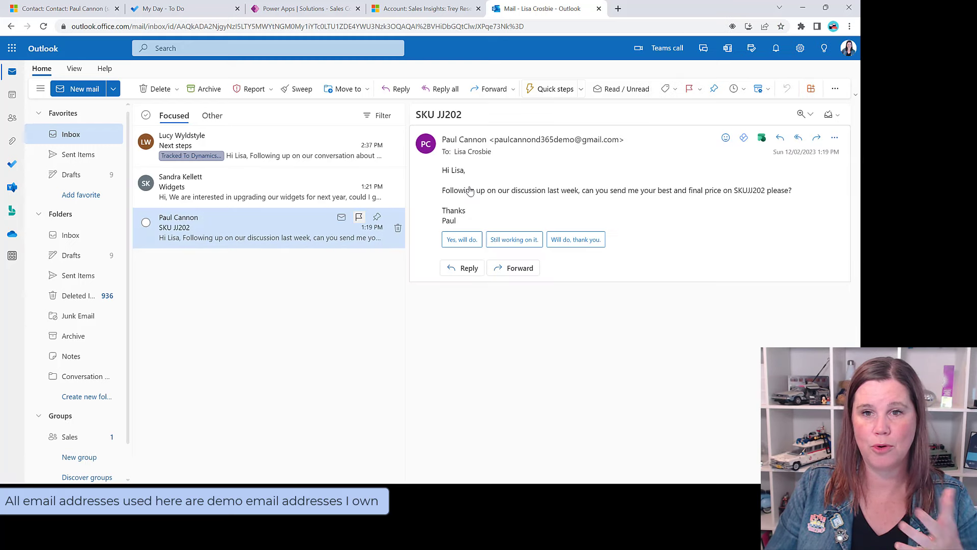
click(760, 139)
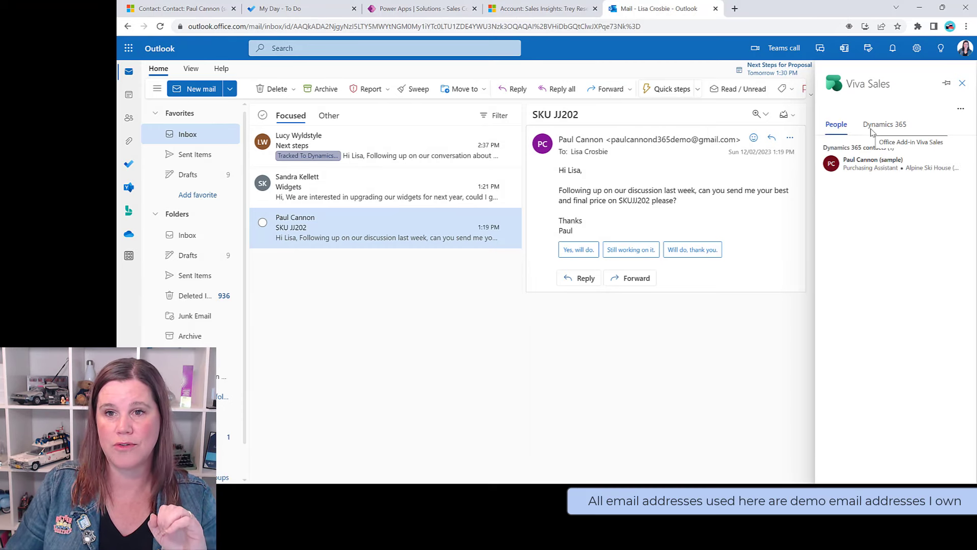
click(865, 167)
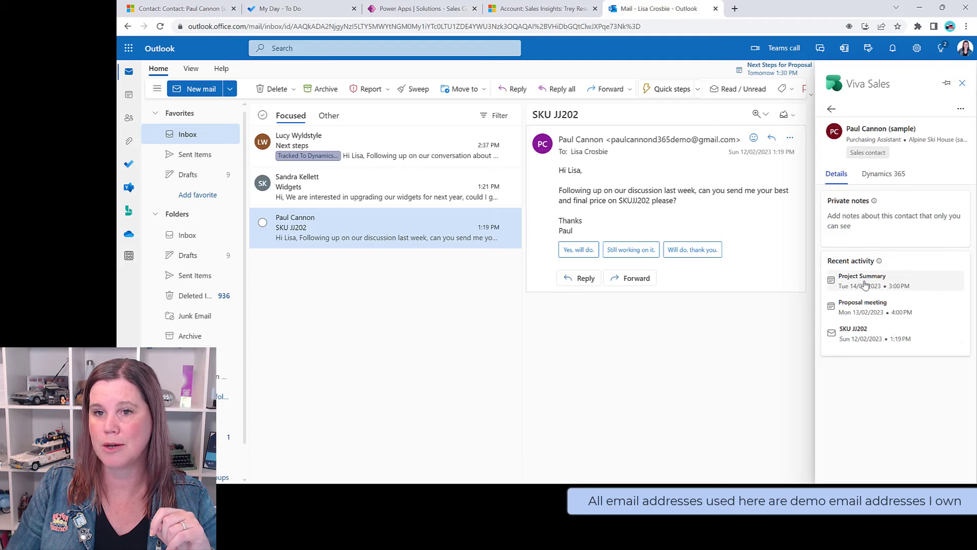
click(879, 177)
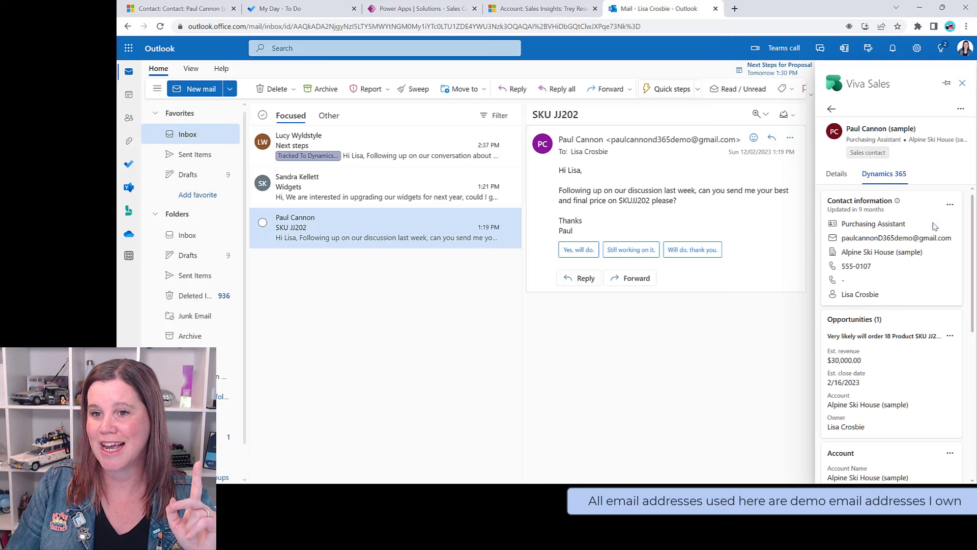
- Set the contact's job title to Purchasing Manager from Viva Sales, update Dynamics 365 and check the contact record in Sales Hub
click(949, 204)
click(907, 225)
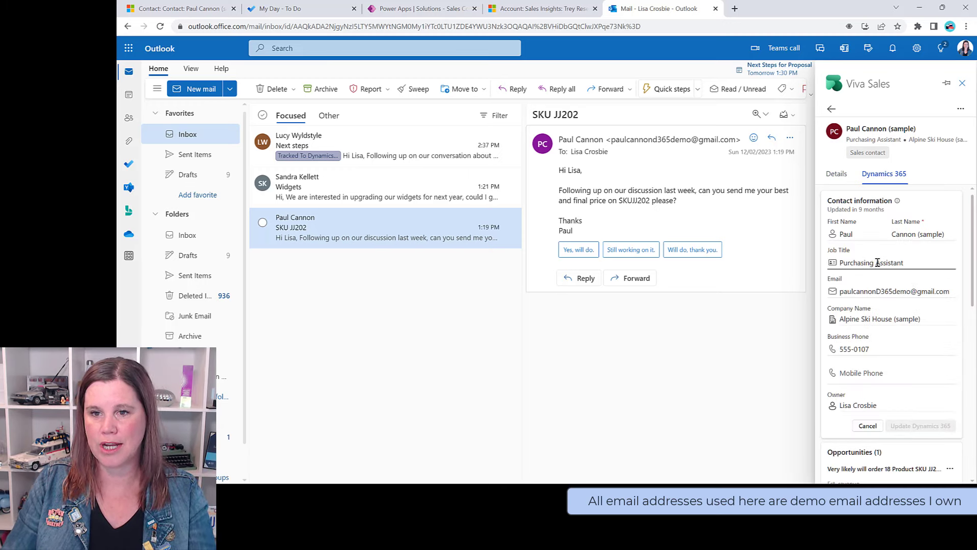
drag(877, 262, 933, 260)
text(Ma)
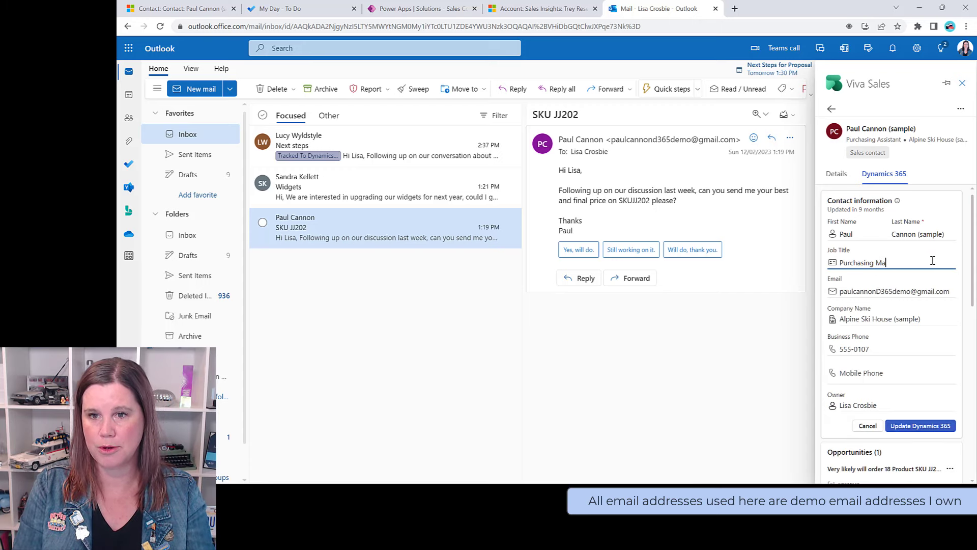
text(nager)
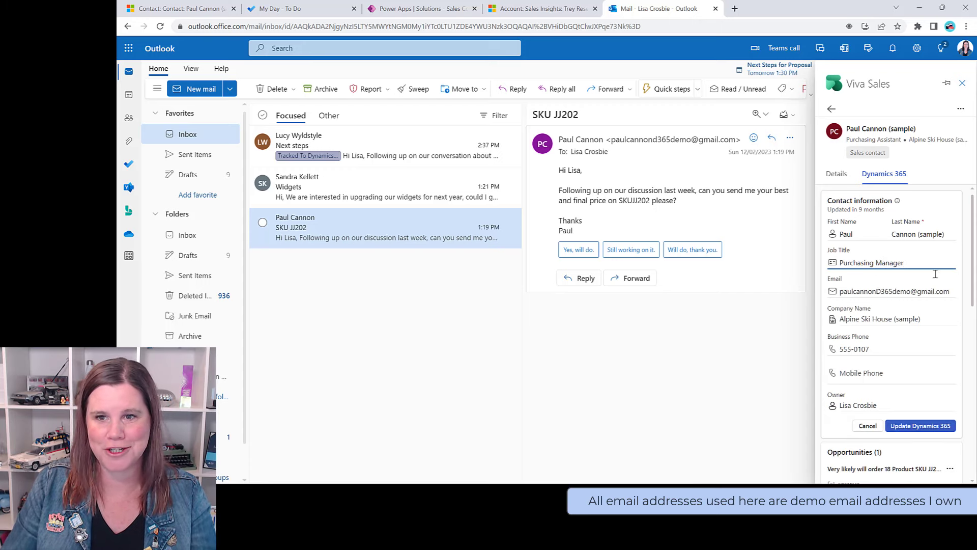
click(892, 429)
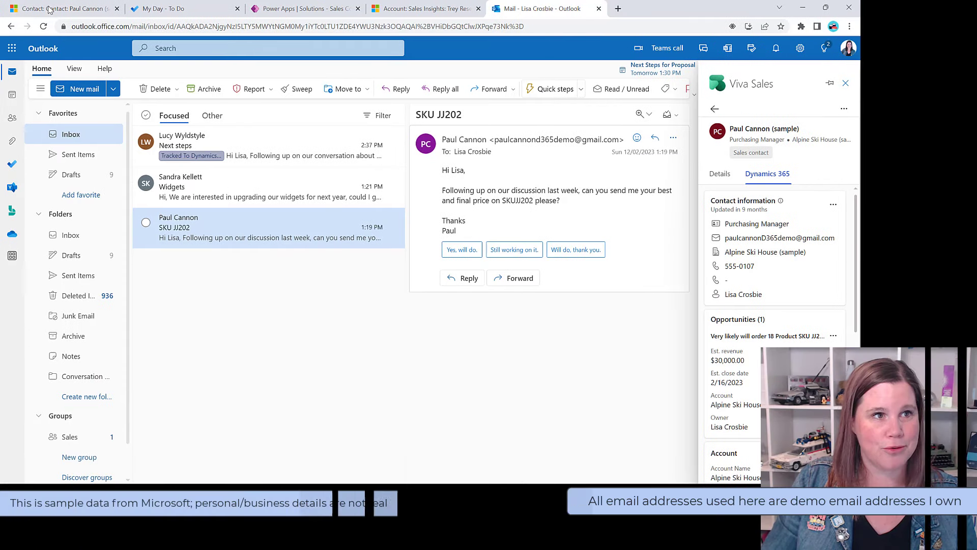
click(49, 10)
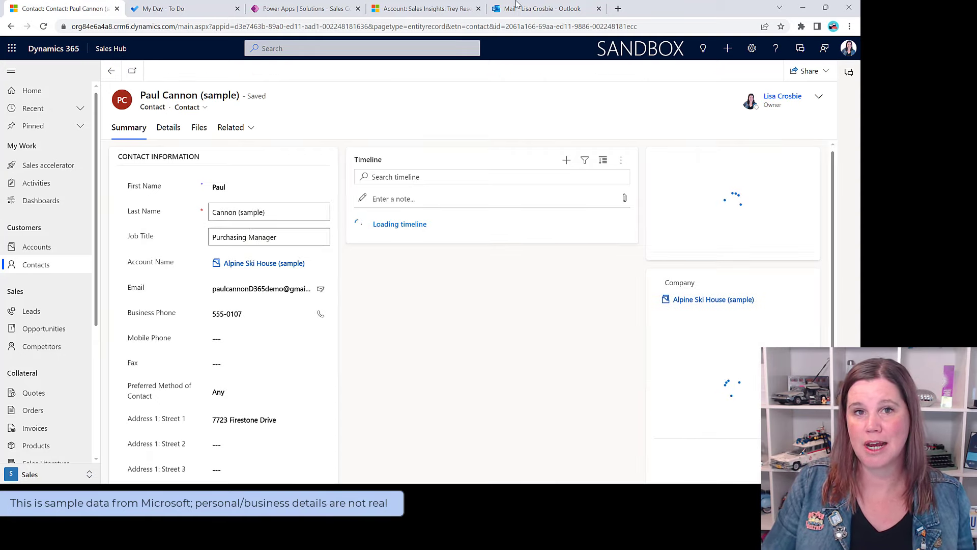
- Return to Outlook and examine the contact's opportunity and account details in Viva Sales
click(542, 9)
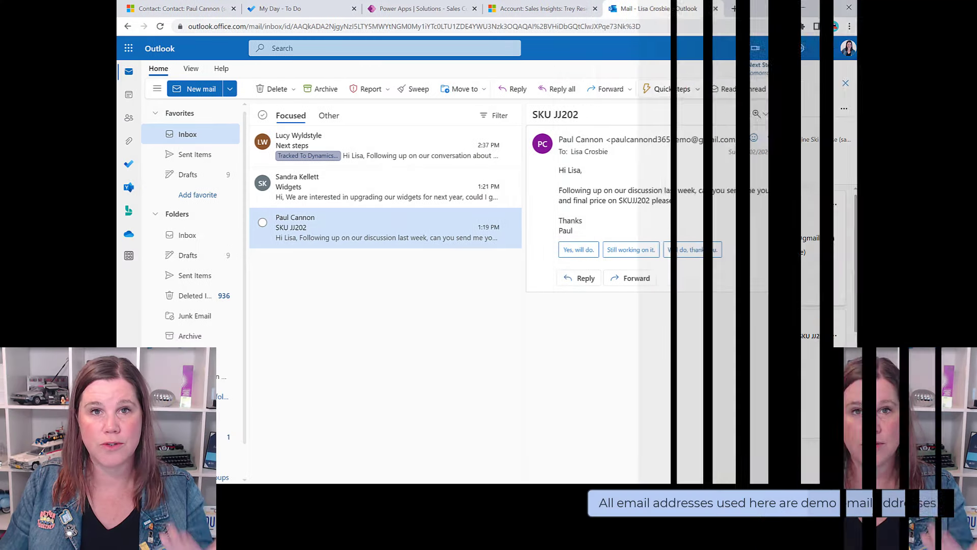
scroll(910, 277, down, 2)
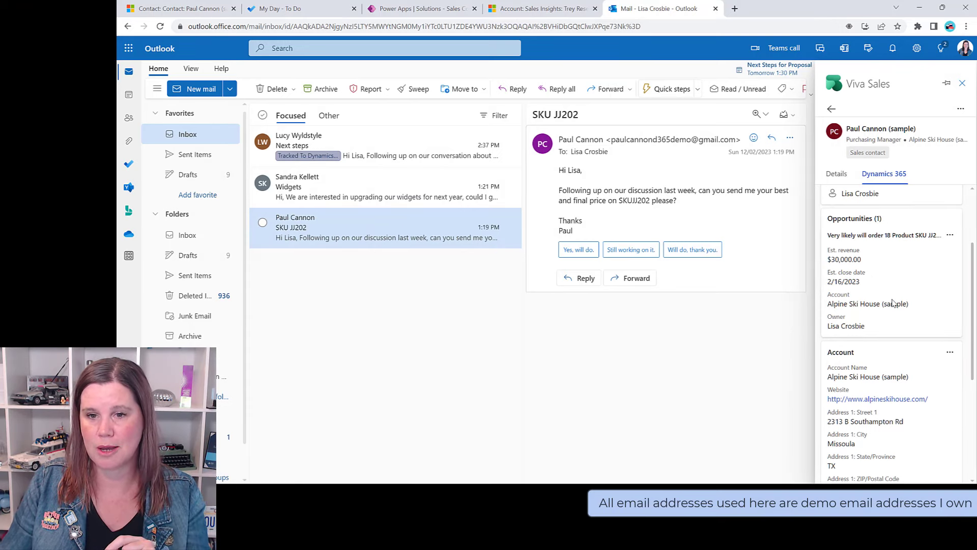
scroll(892, 299, down, 3)
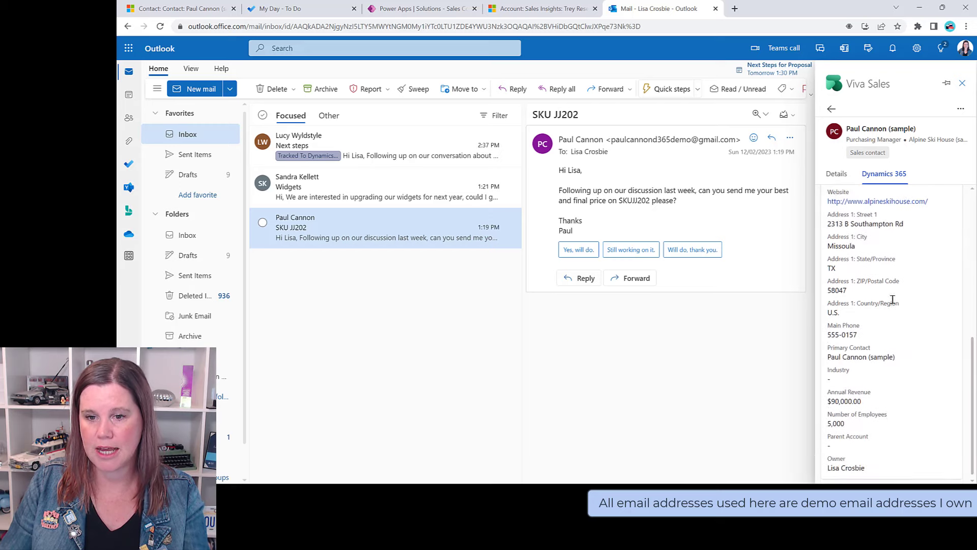
- Save the SKU JJ202 email to Dynamics 365, connected to the opportunity for 18 Product SKU JJ202
scroll(892, 300, up, 5)
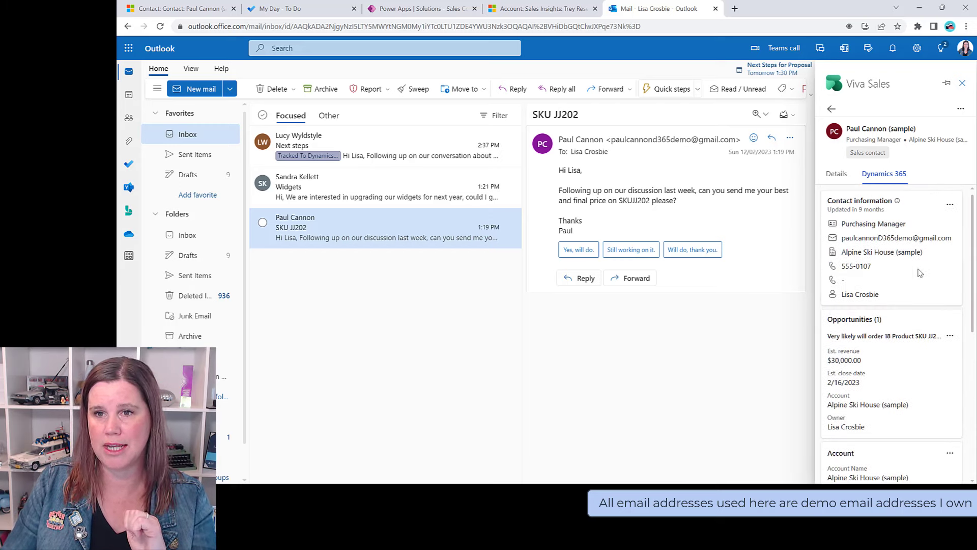
click(831, 109)
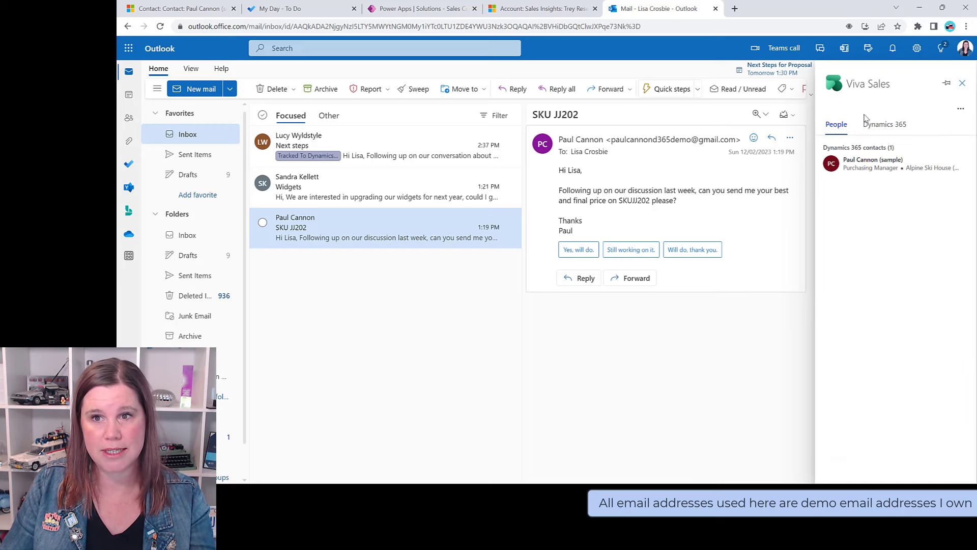
click(879, 129)
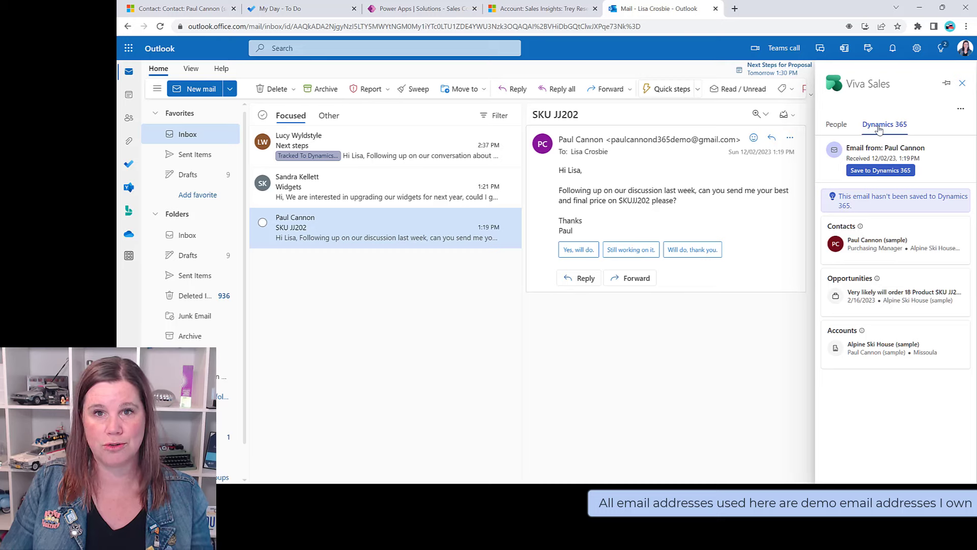
click(875, 172)
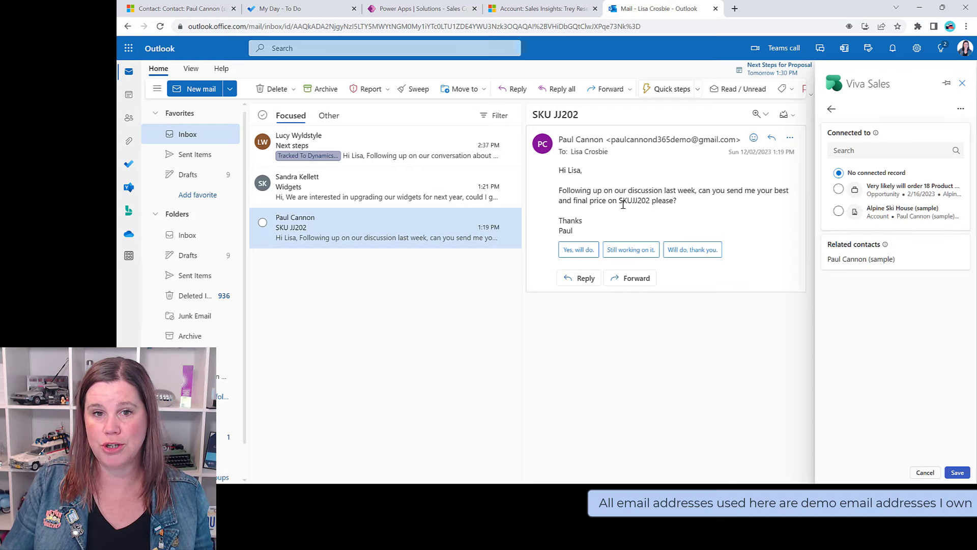
click(914, 190)
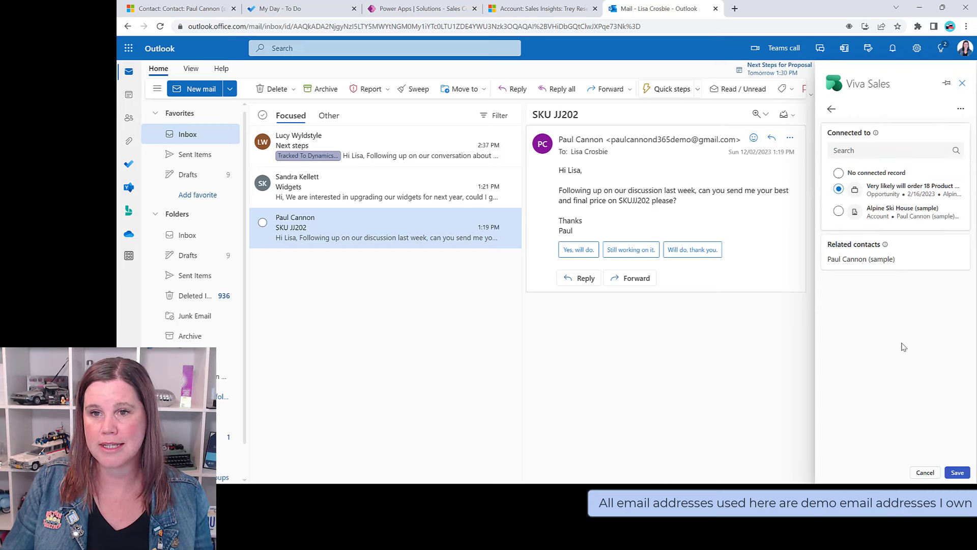
click(957, 472)
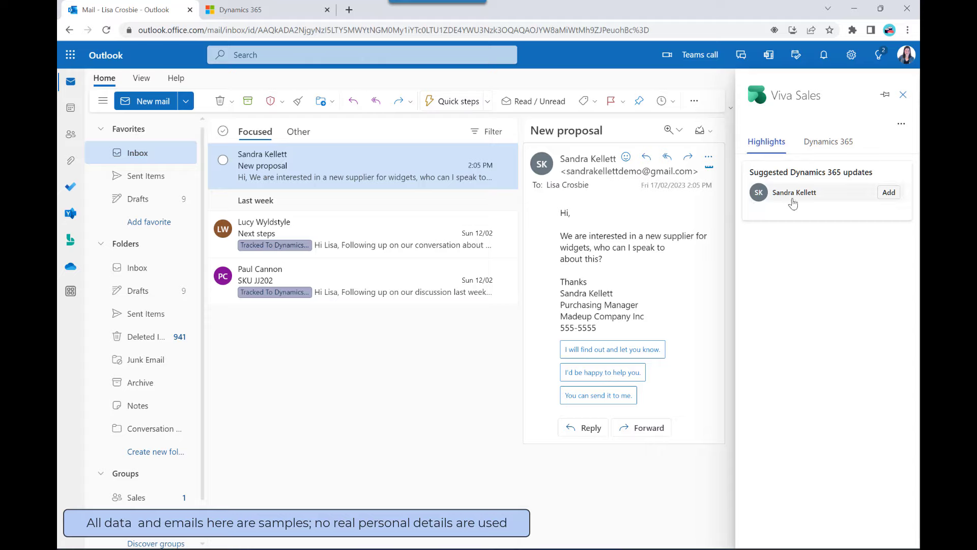
- Add the sender of the New proposal email to Dynamics 365 as a contact using the suggested details in Viva Sales
click(888, 193)
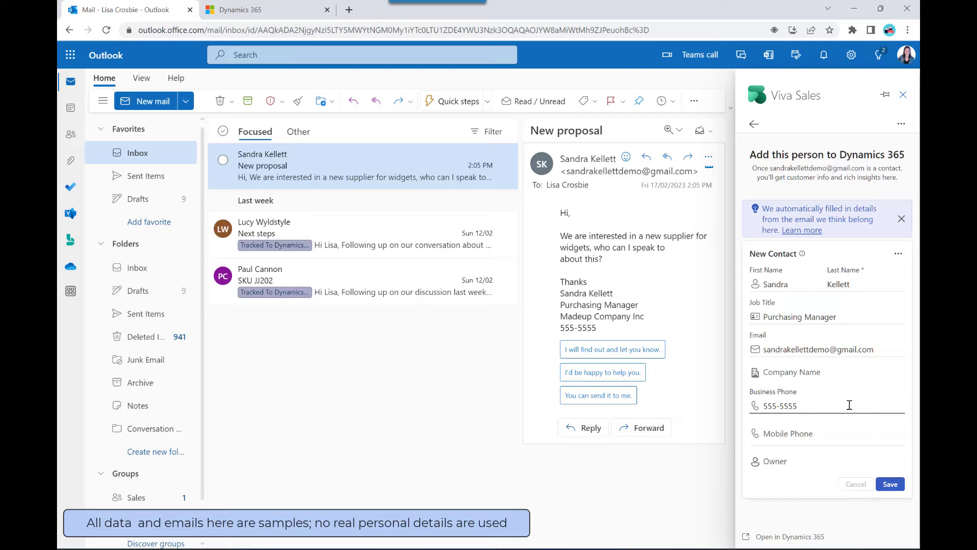
click(890, 484)
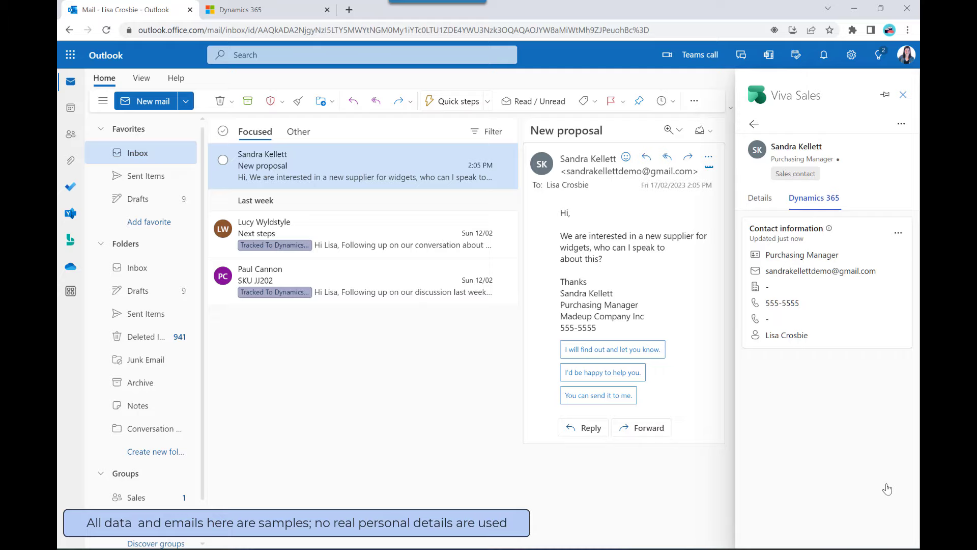
click(755, 126)
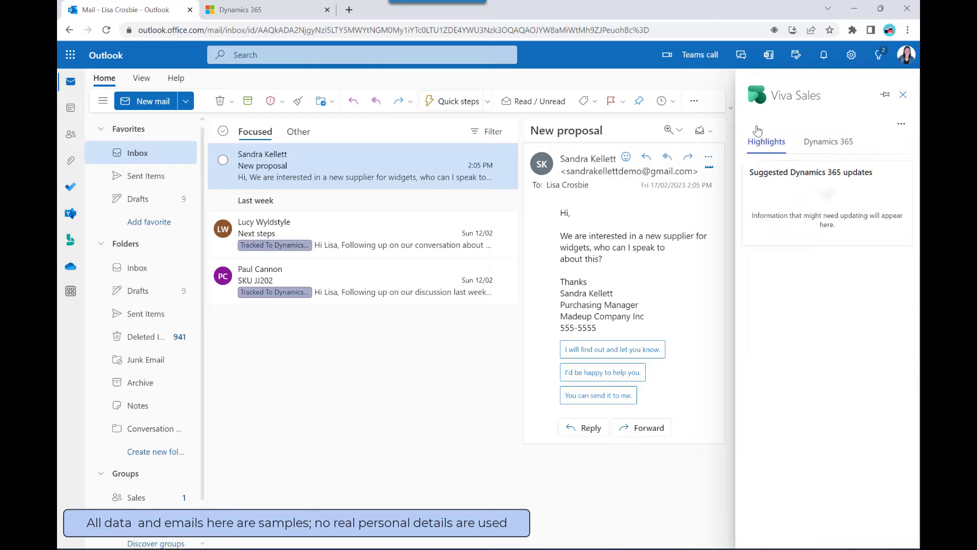
- Save the New proposal email to Dynamics 365 with no connected record and view its full text on the contact's Sales Hub timeline
click(819, 146)
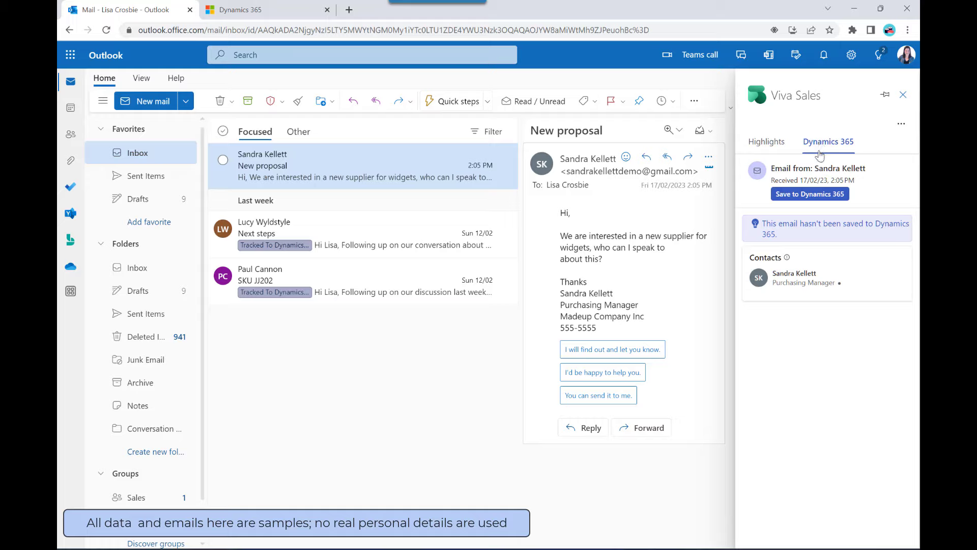
click(807, 195)
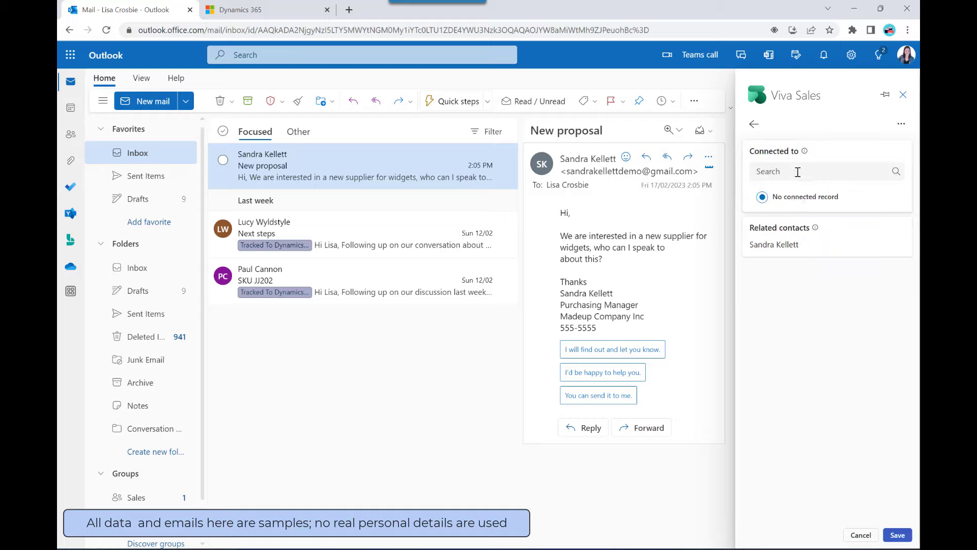
click(799, 171)
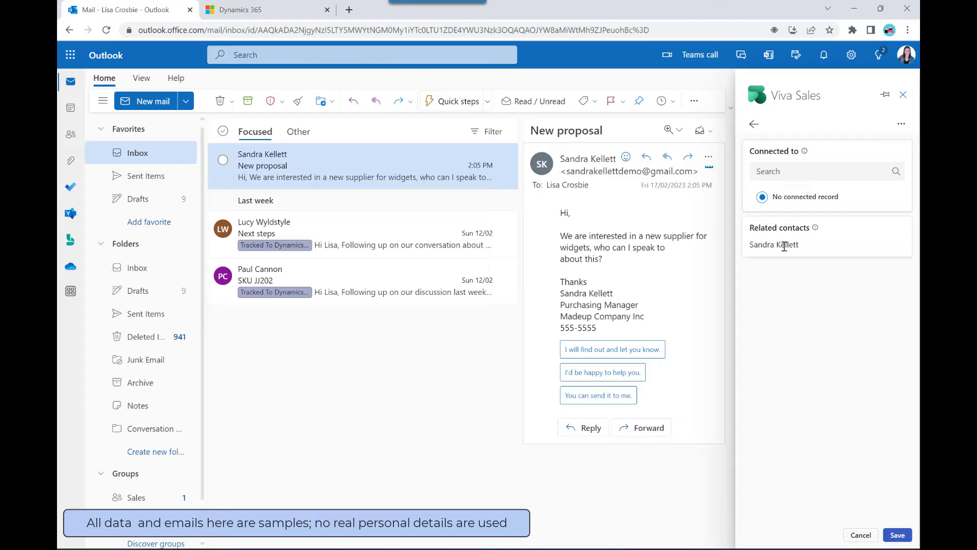
click(894, 535)
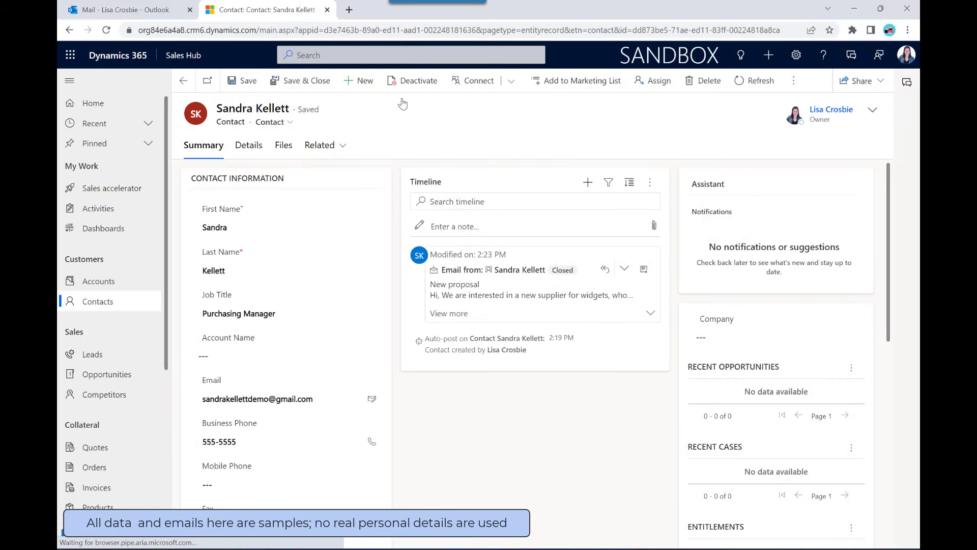
click(650, 312)
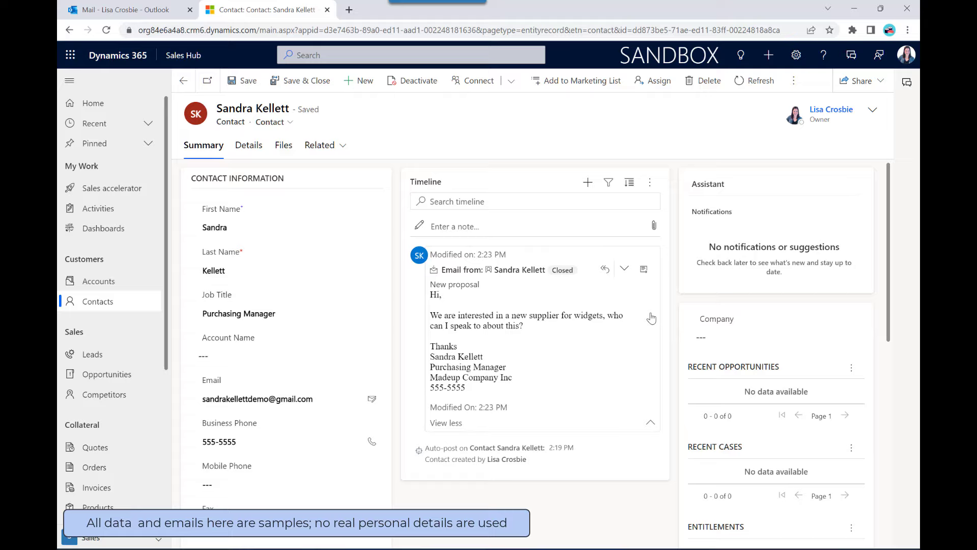
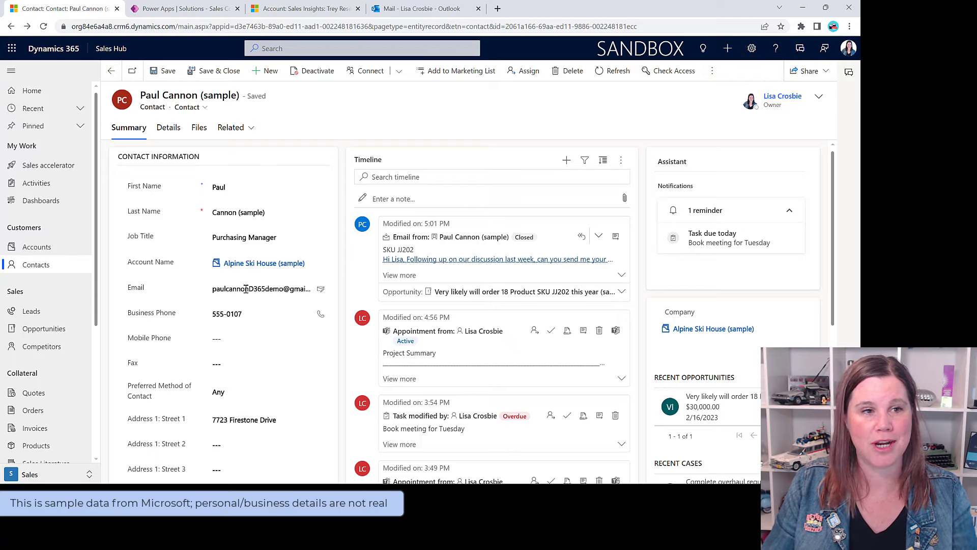
- Start a new account in Sales Hub named ACME Inc and enter its phone number
click(29, 249)
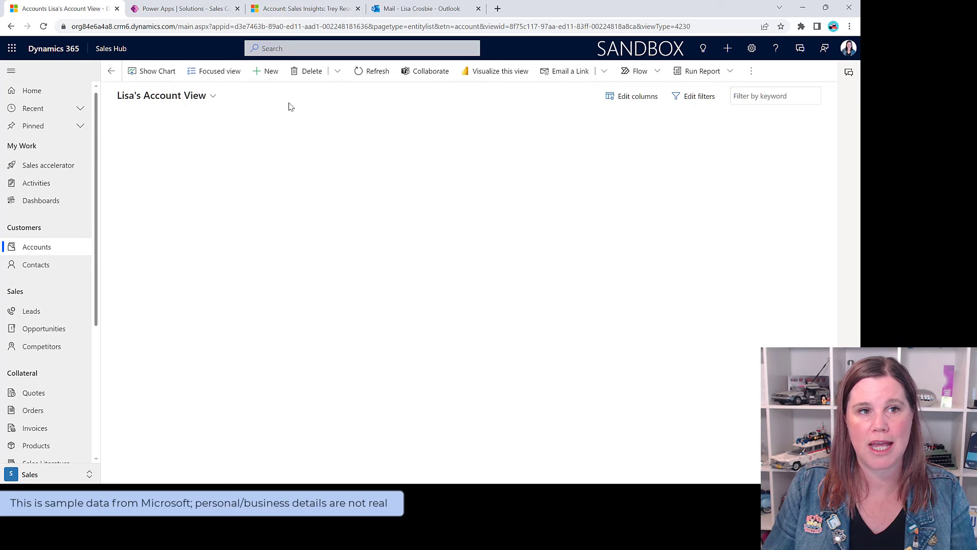
click(268, 75)
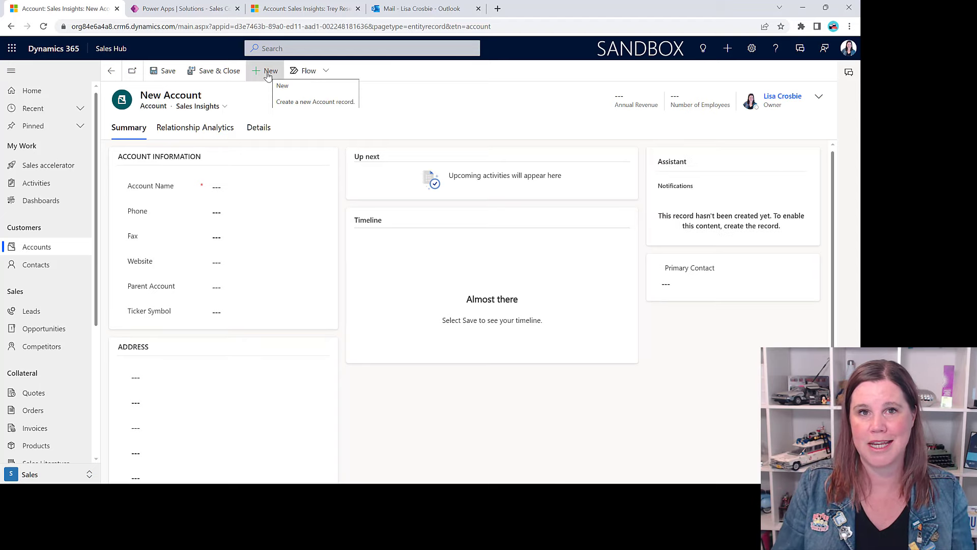
click(220, 186)
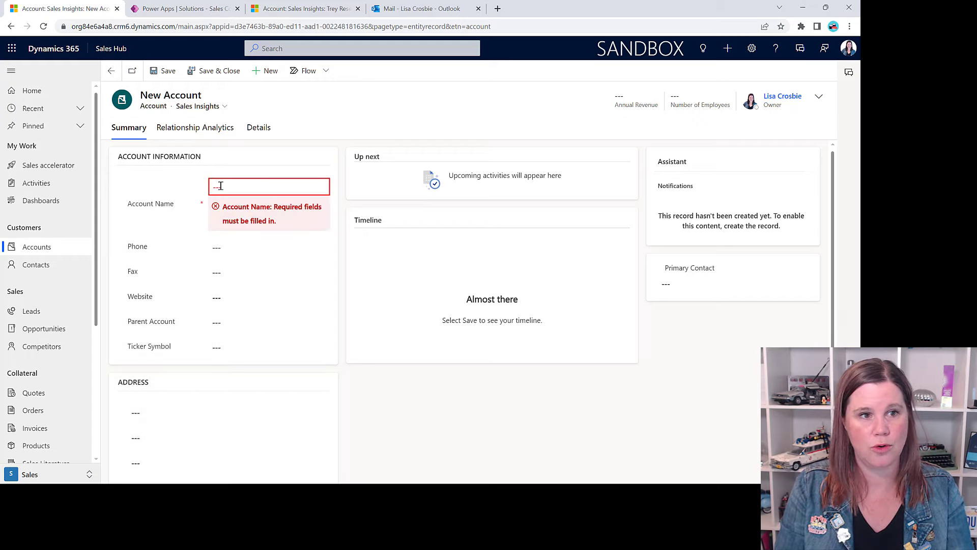
text(ACME Inc)
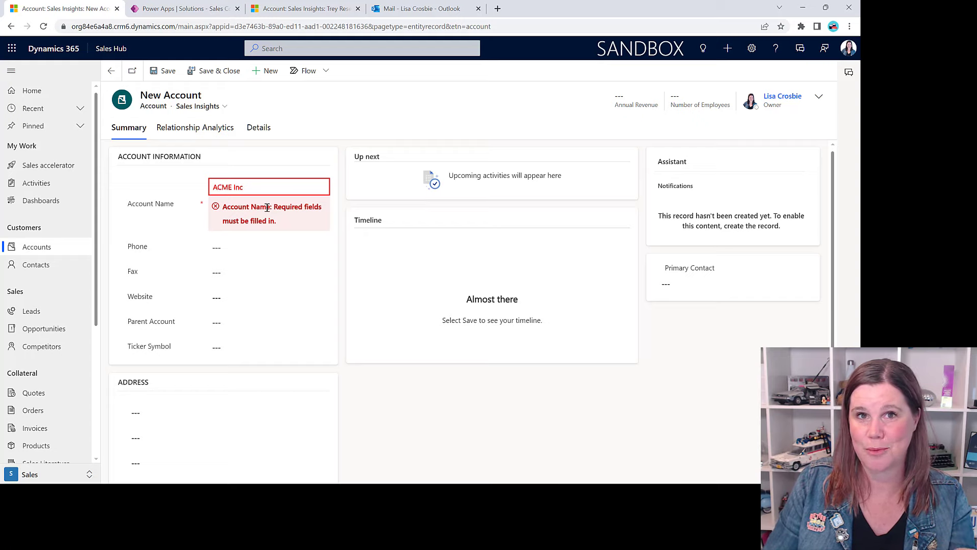
click(163, 225)
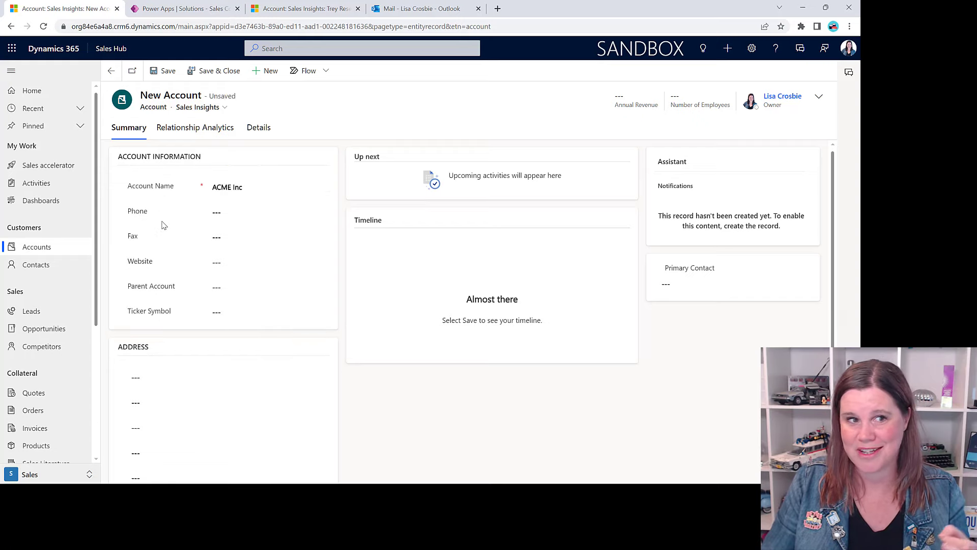
click(220, 212)
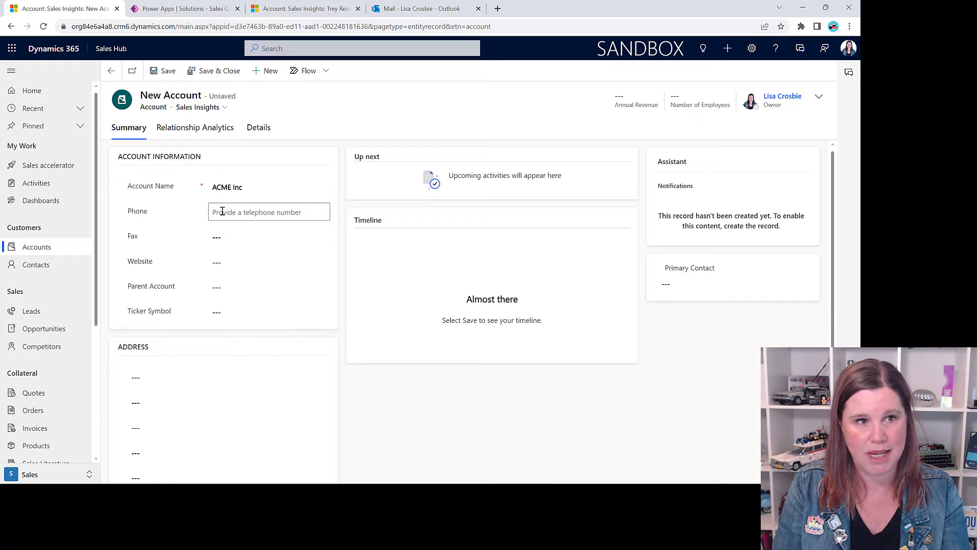
text(55555553543)
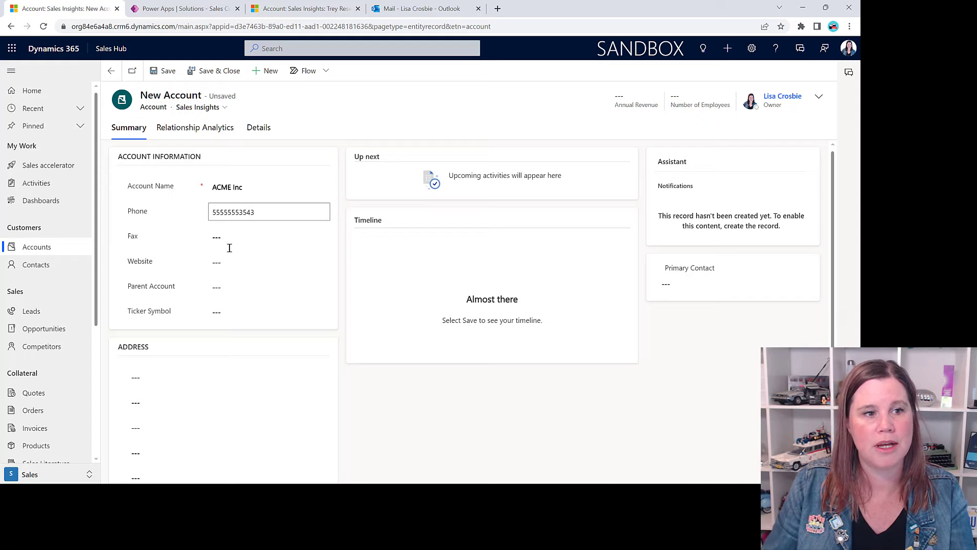
- Fill in the first street line of the new account's address and save the account
click(192, 374)
text(1 Fake Street)
key(Tab)
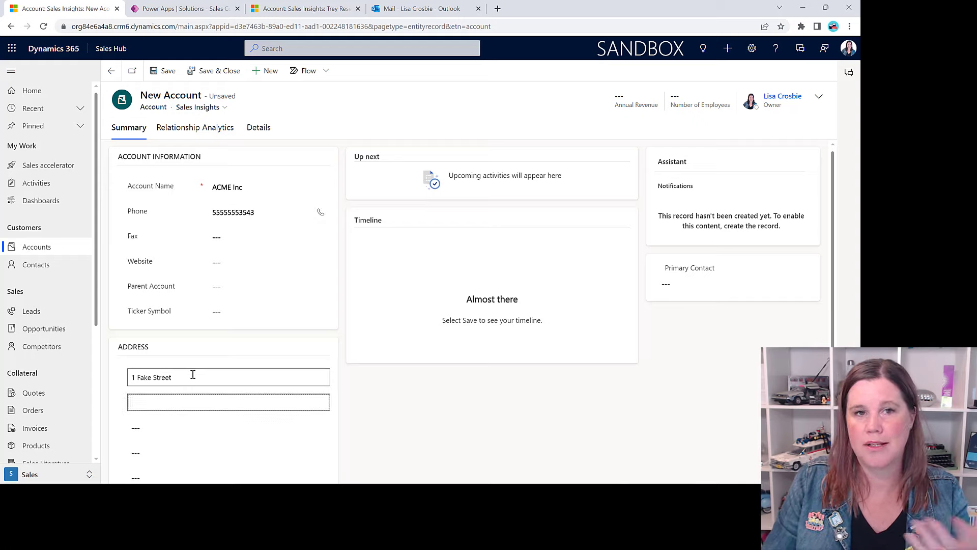
click(167, 72)
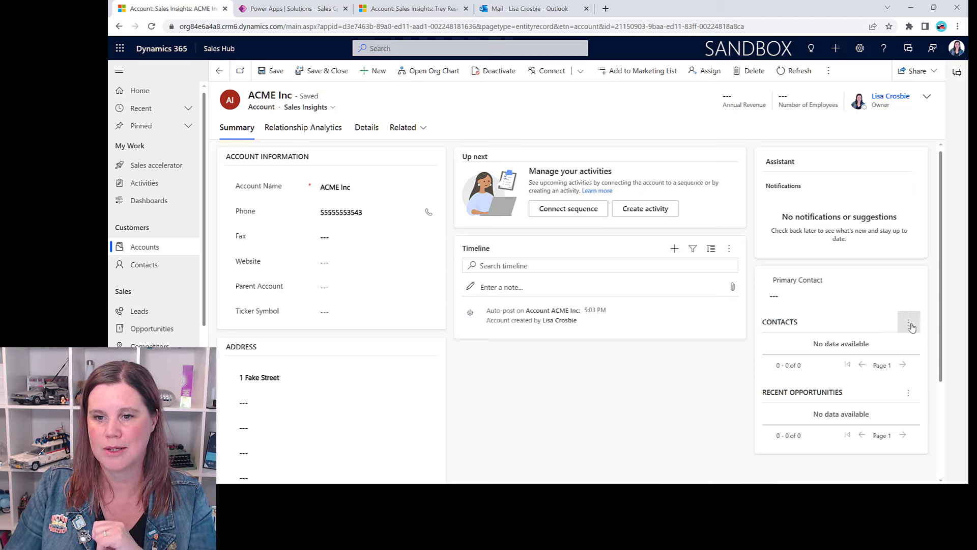
- Start a new contact from the ACME Inc account, entering the first and last name and the job title Head of Sales
click(910, 325)
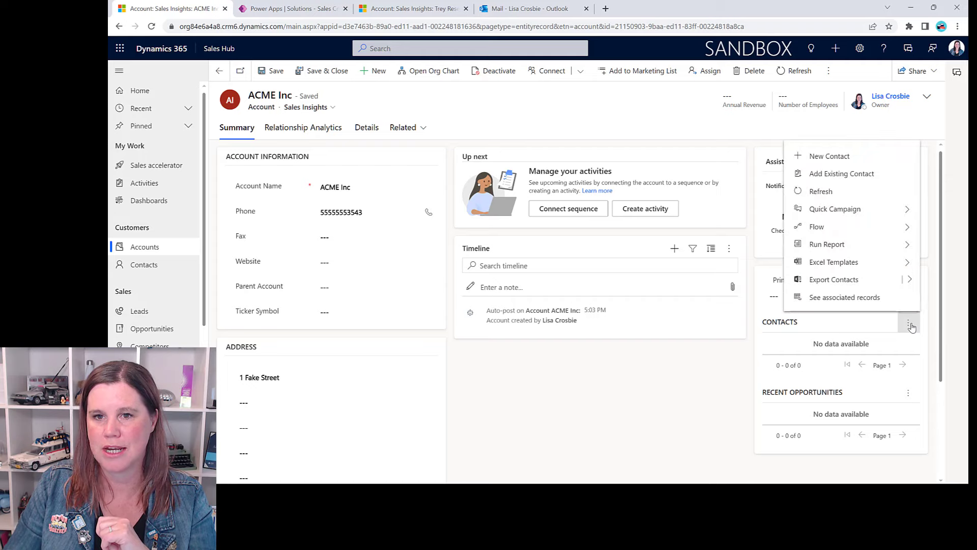
click(838, 157)
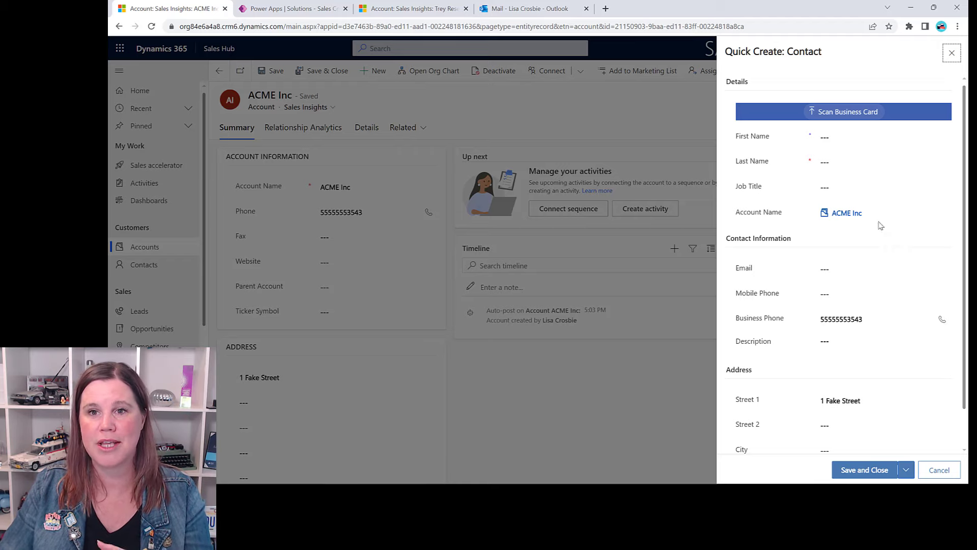
click(830, 142)
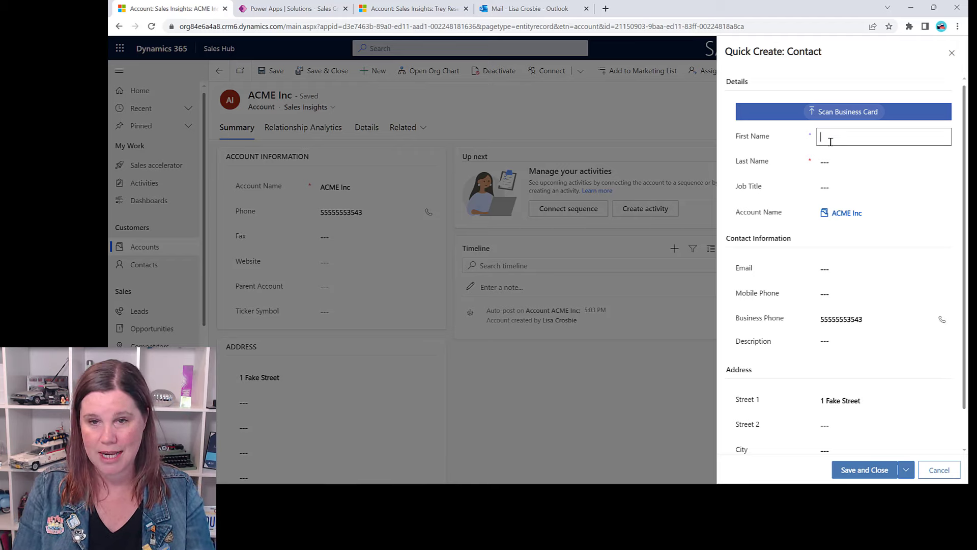
text(Betty)
key(Tab)
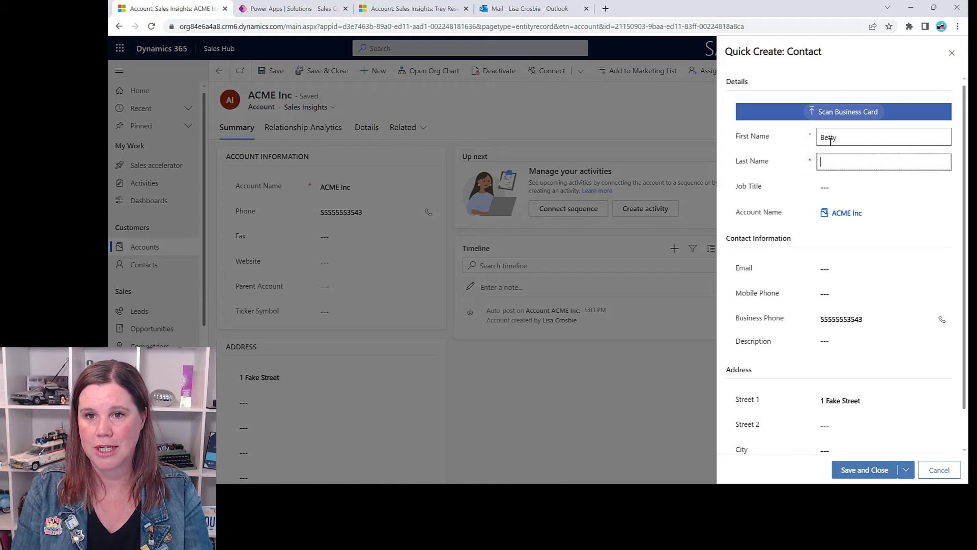
text(Manager)
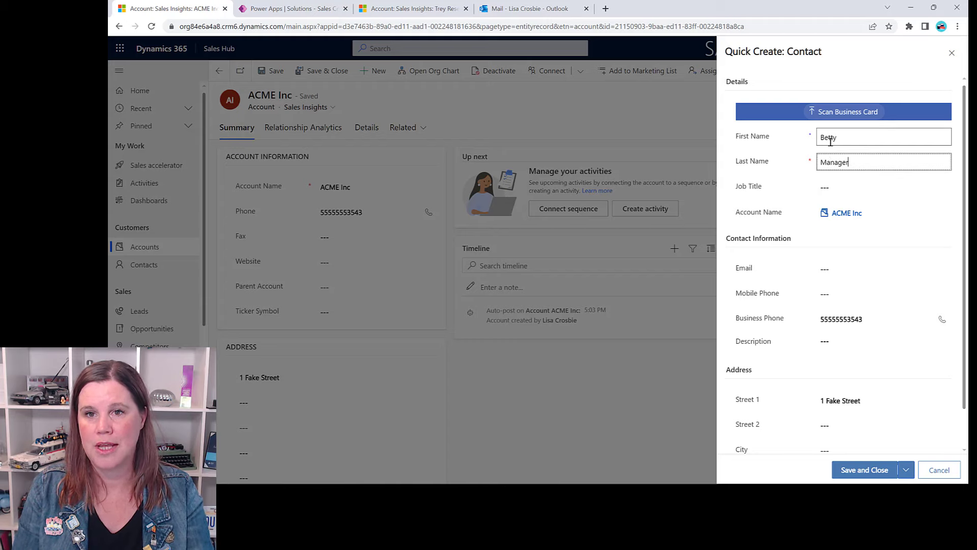
click(848, 188)
text(Head o)
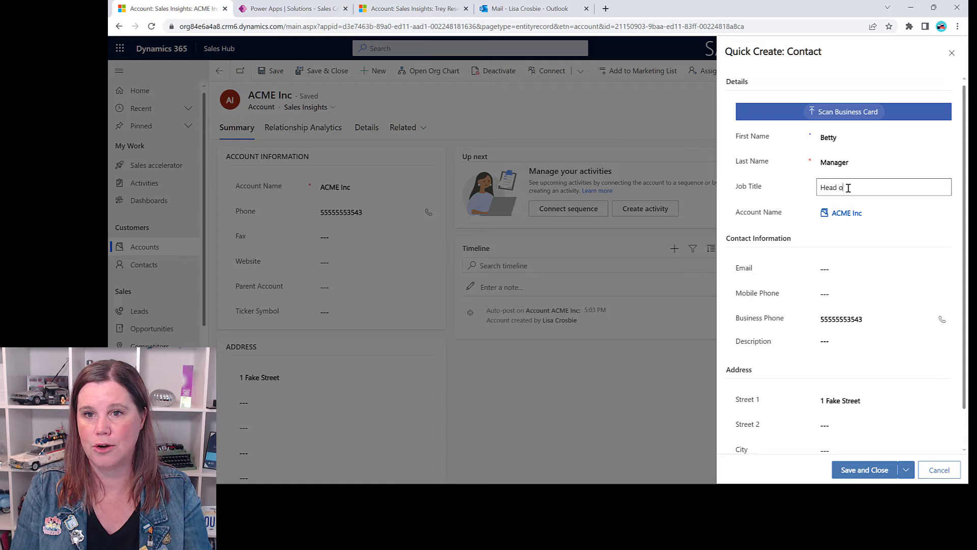
text(f Sales)
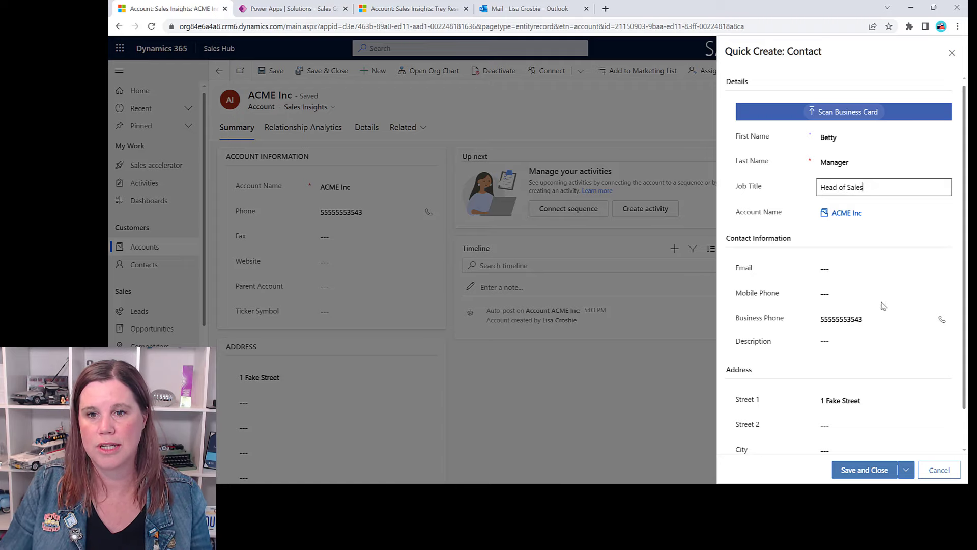
- Enter the new contact's email address, change the ending of the business phone number, and save and close the contact
click(857, 271)
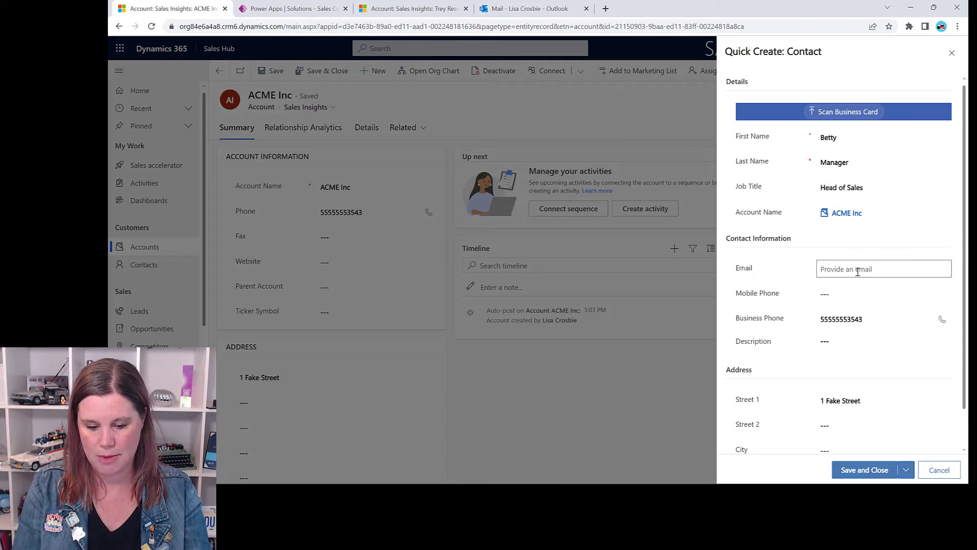
text(betty@demo.com)
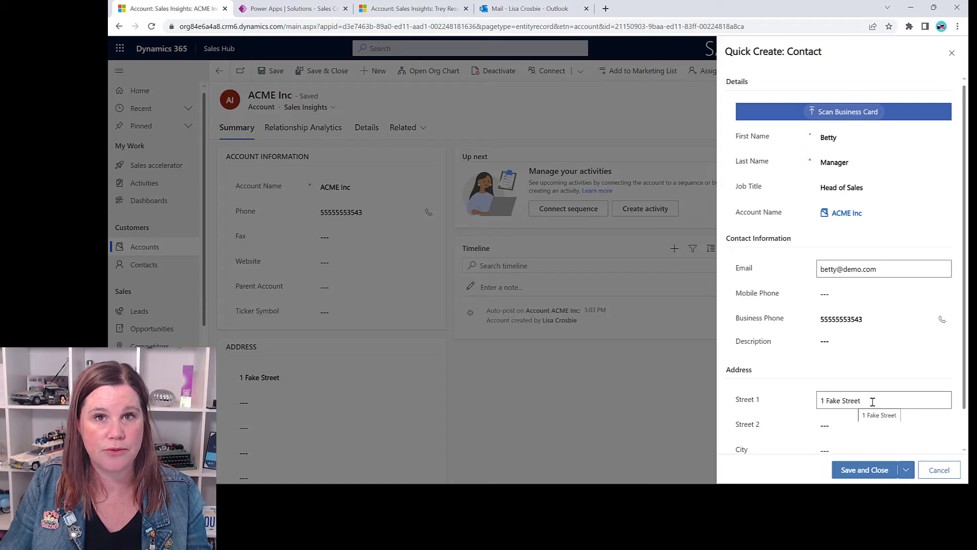
click(868, 318)
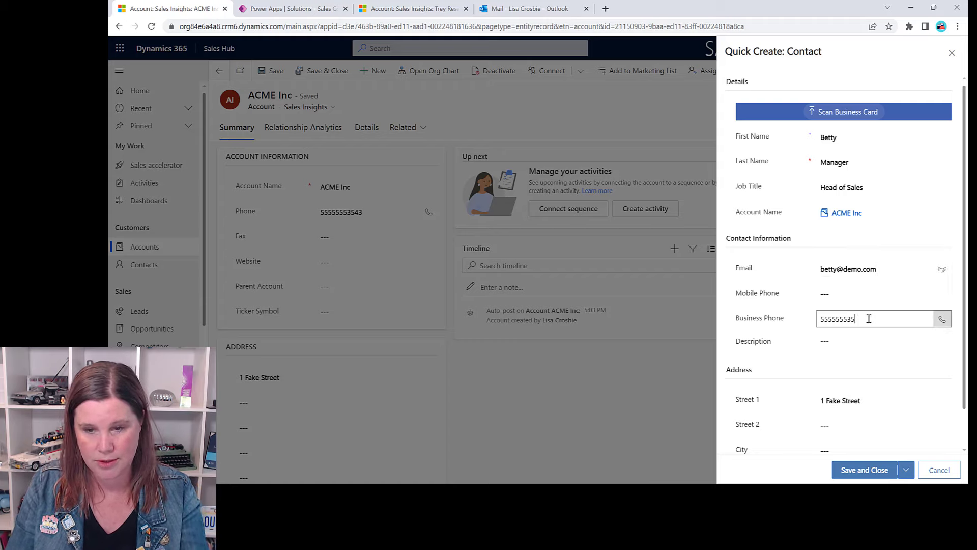
key(BackSpace)
text(444)
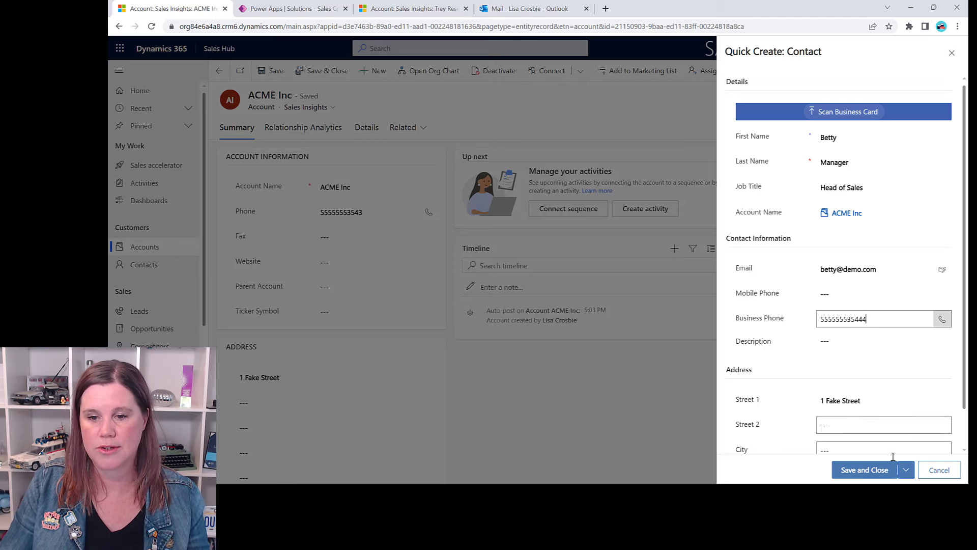
click(879, 471)
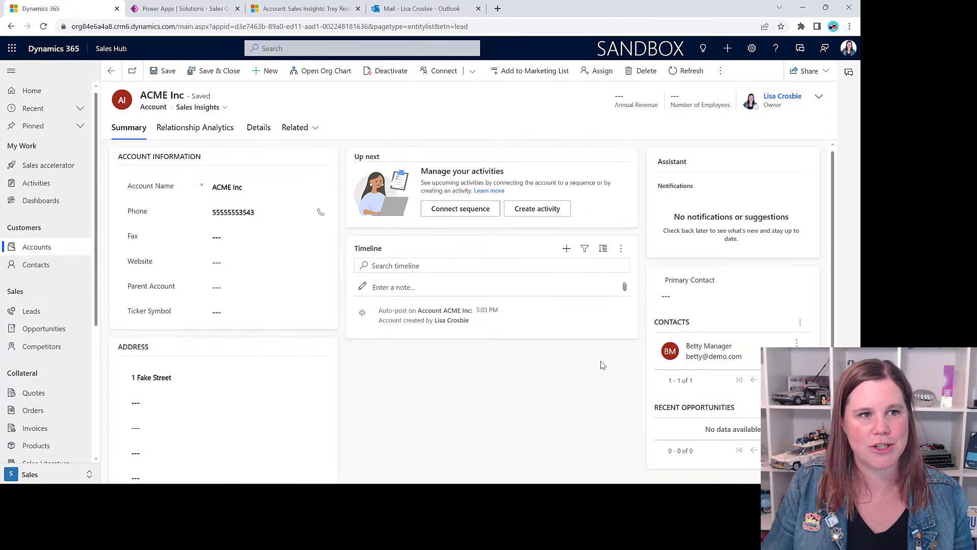
- Open the first lead in My Open Leads and mark its Automated introductory email sequence step complete without adding a note
click(31, 311)
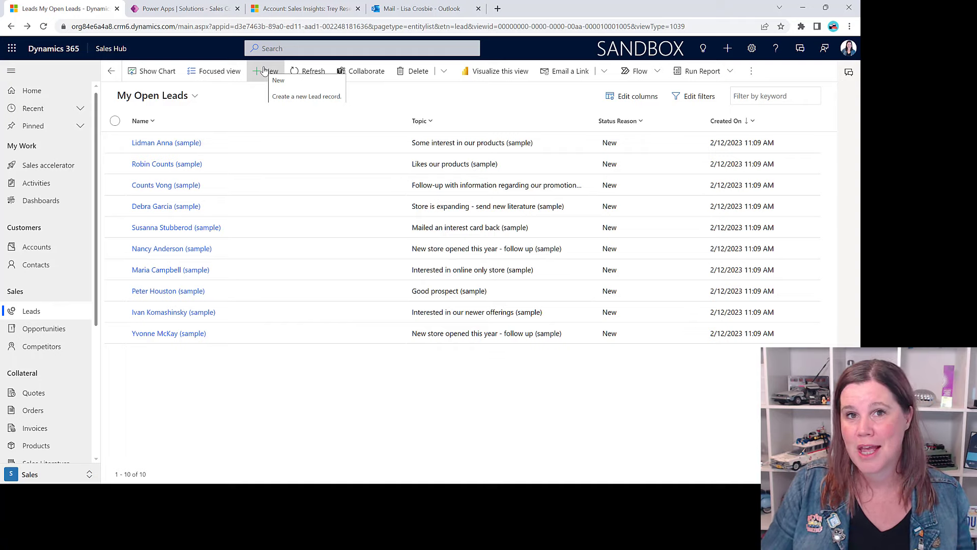
click(159, 144)
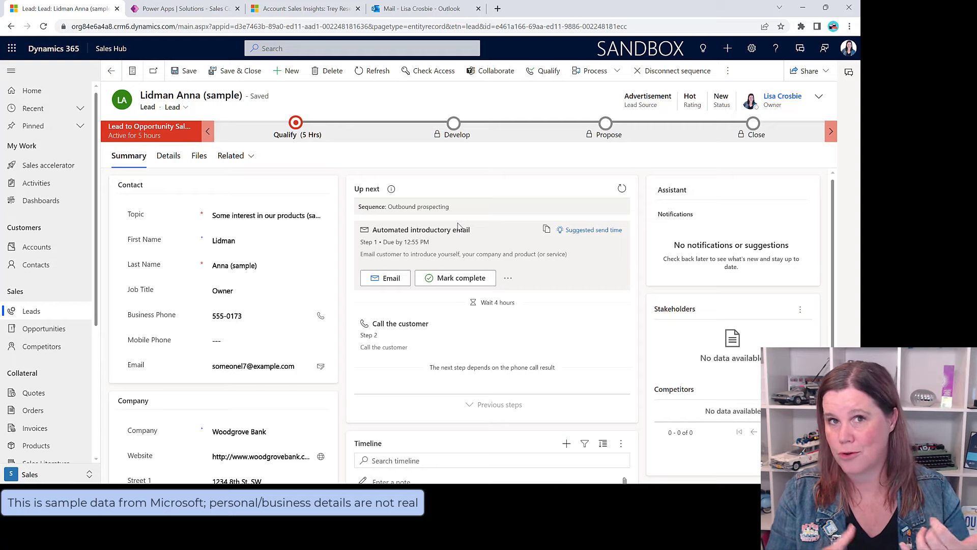
click(442, 283)
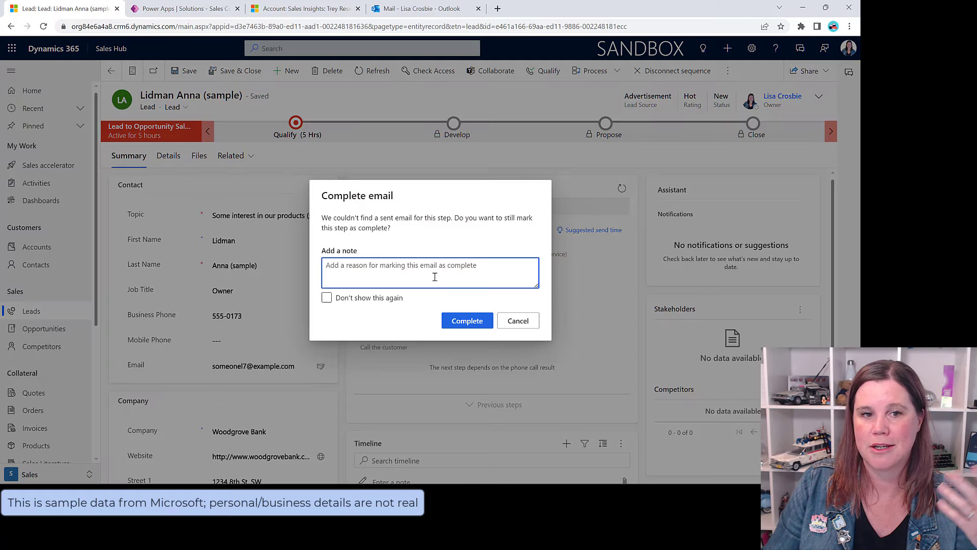
click(455, 321)
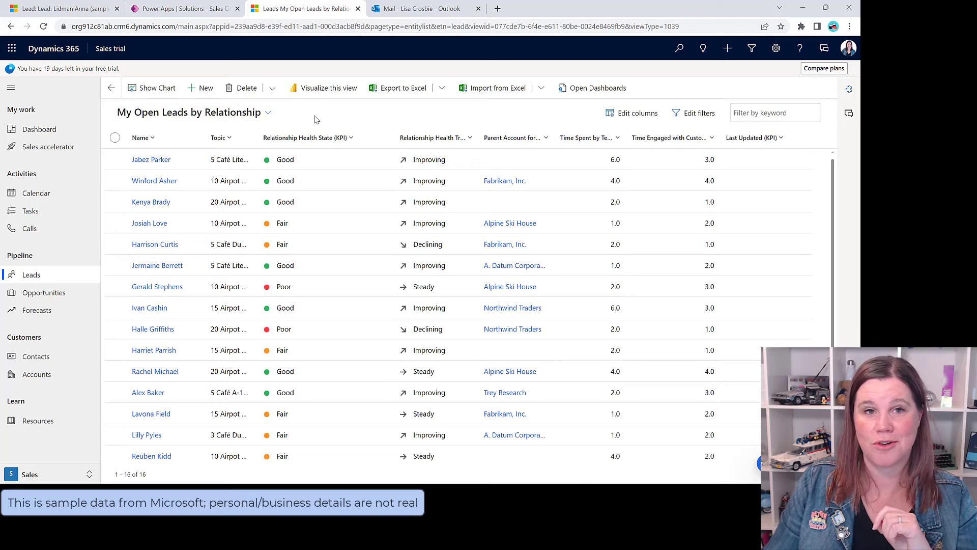
- In the Sales trial's My Open Leads by Relationship view, widen the Topic column and open the first lead
drag(258, 140, 361, 146)
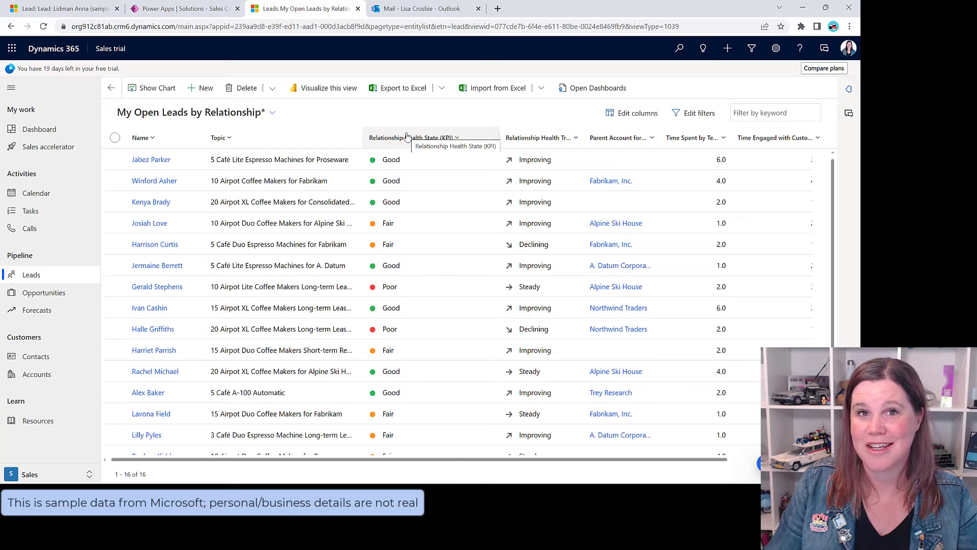
double_click(409, 171)
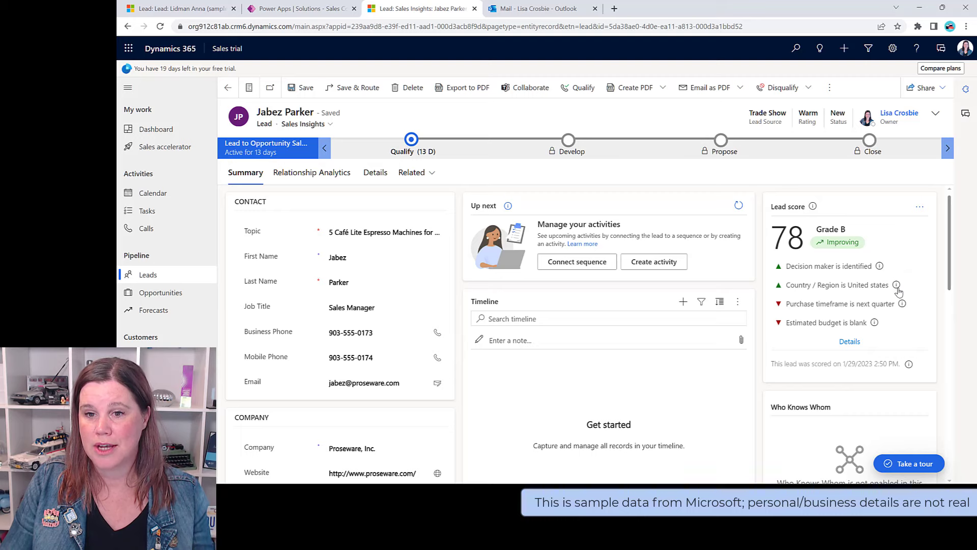
- Examine the explanations of the lead's score factors for country, purchase timeframe and budget, and view the detailed score history
mouse_move(898, 290)
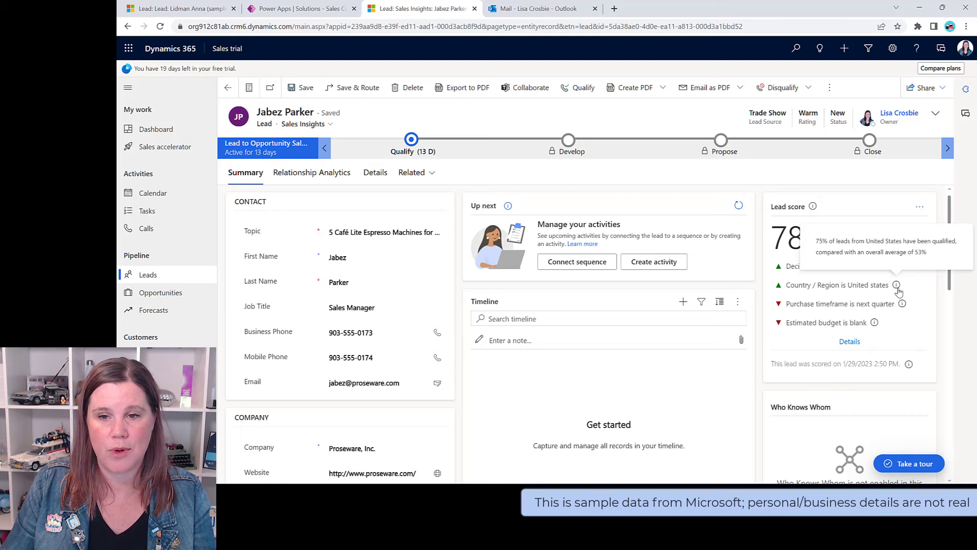
mouse_move(901, 308)
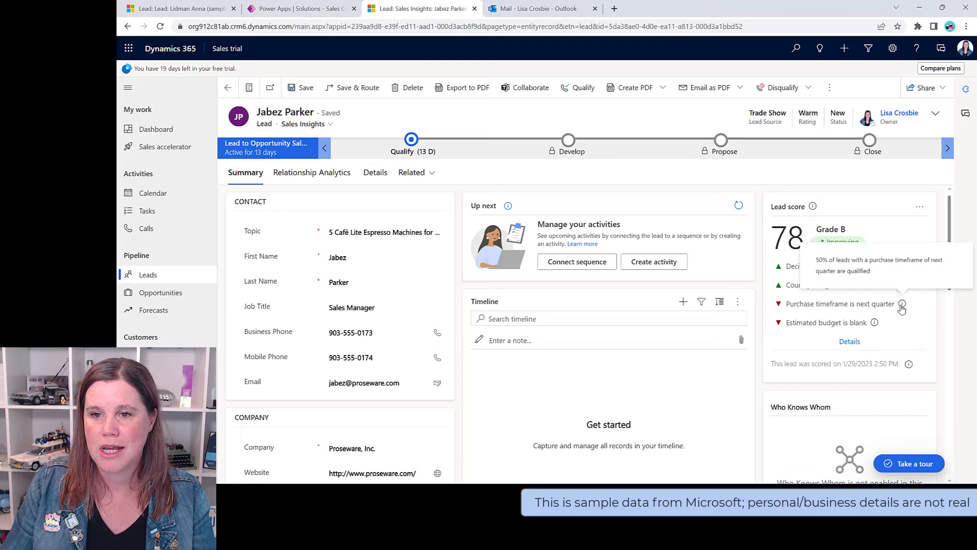
mouse_move(874, 322)
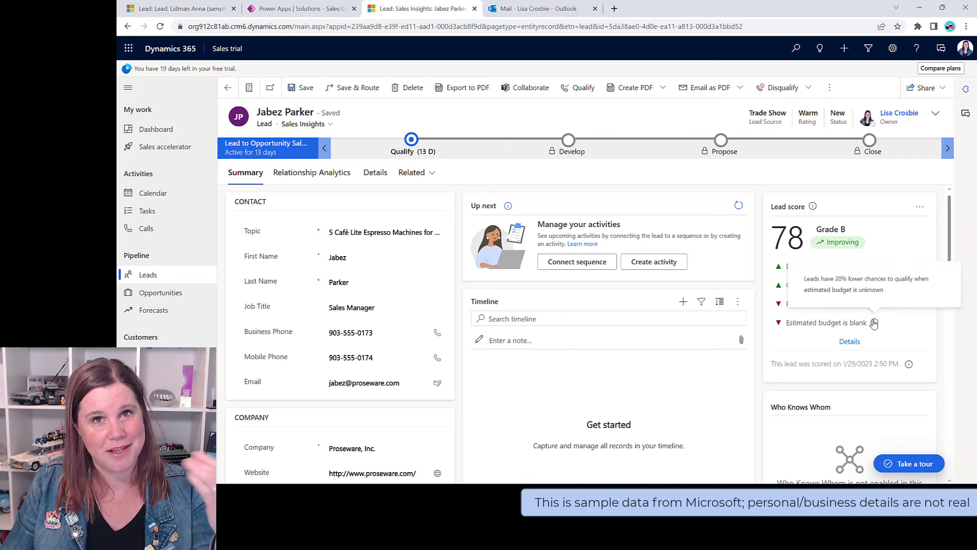
click(850, 341)
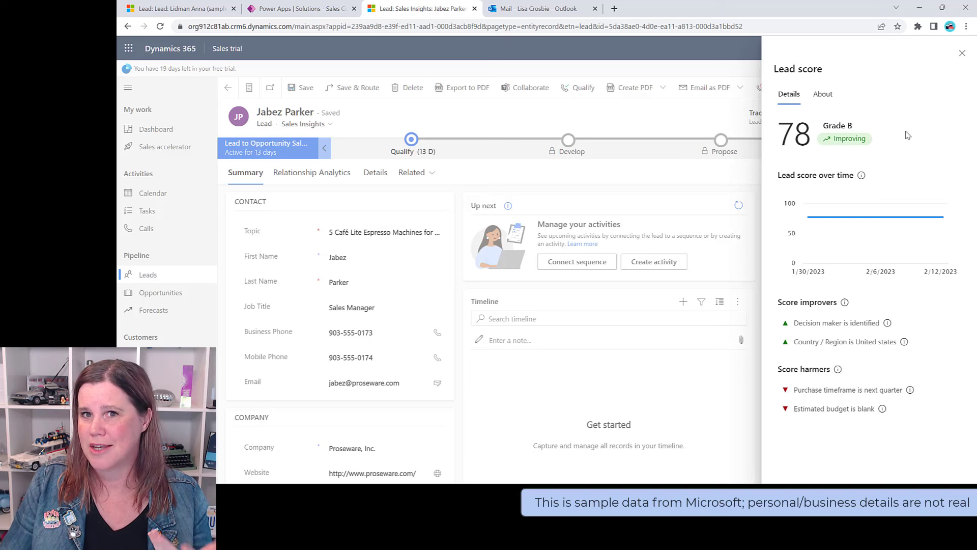
click(961, 55)
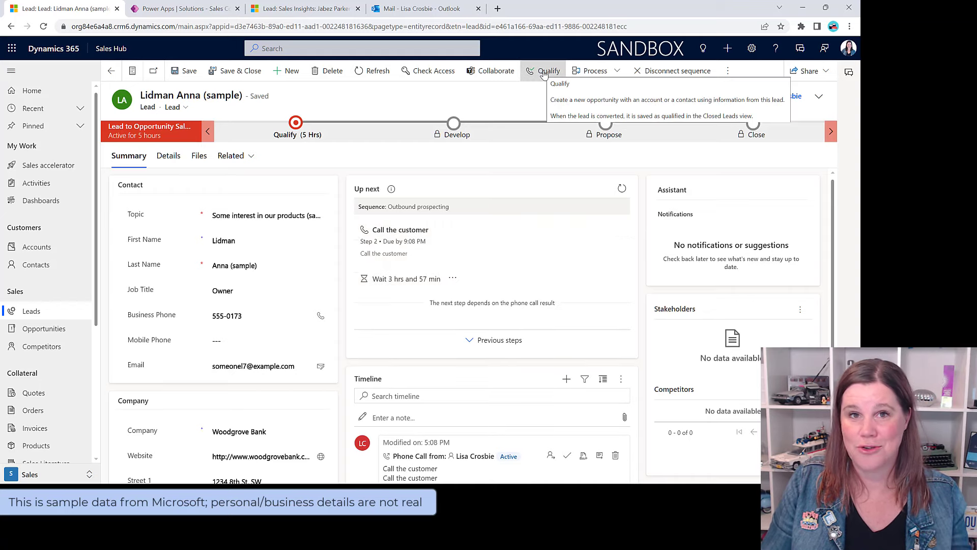
- Locate the Disqualify command on the Sales Hub sample lead and qualify the lead into an opportunity
click(728, 73)
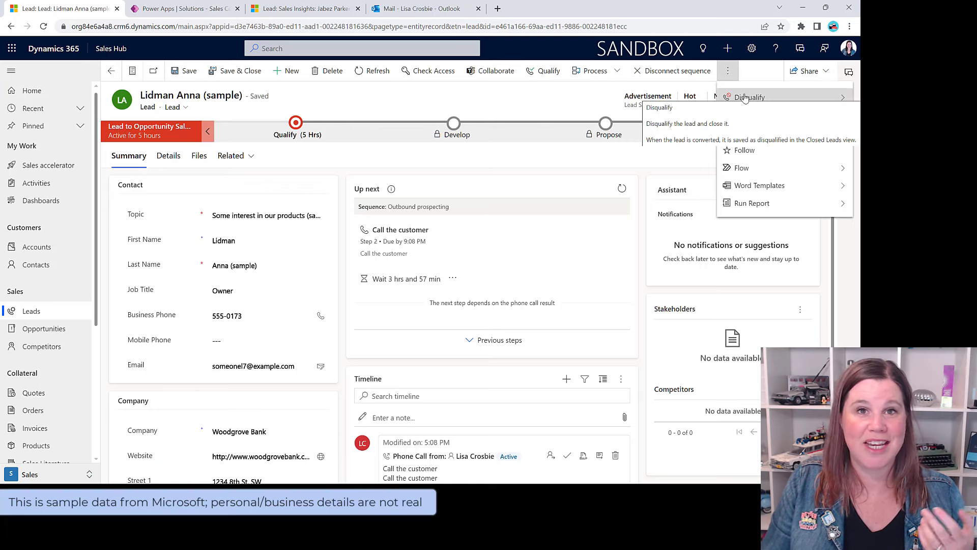
click(542, 97)
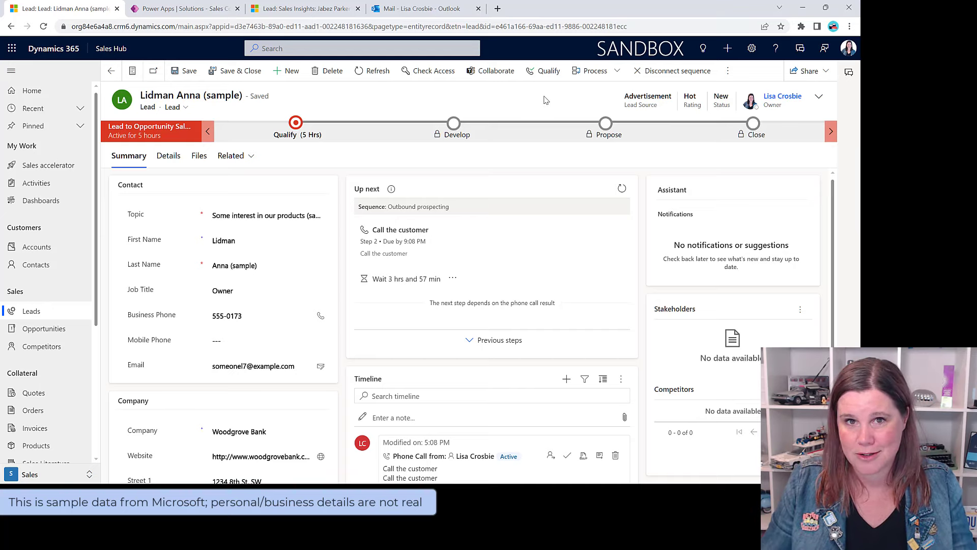
key(ctrl+0)
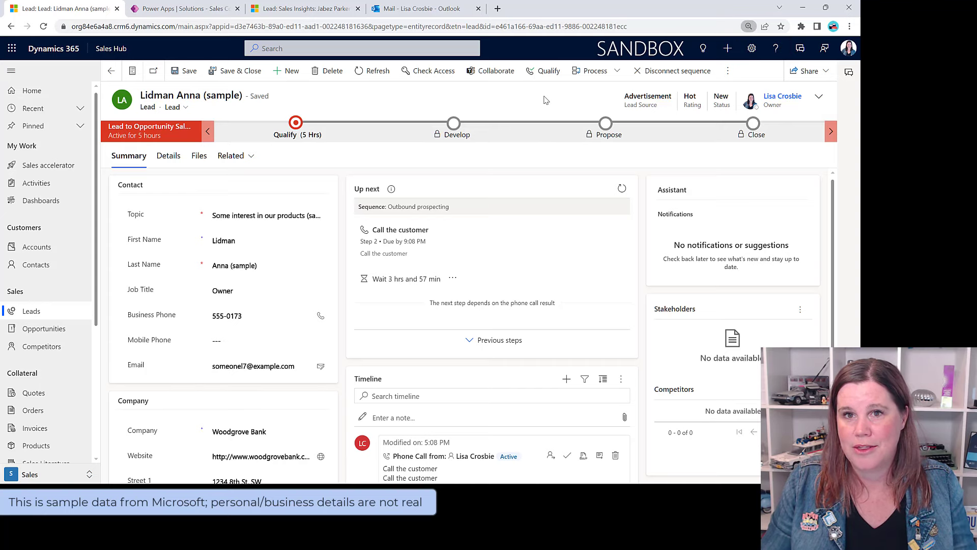
key(ctrl+minus)
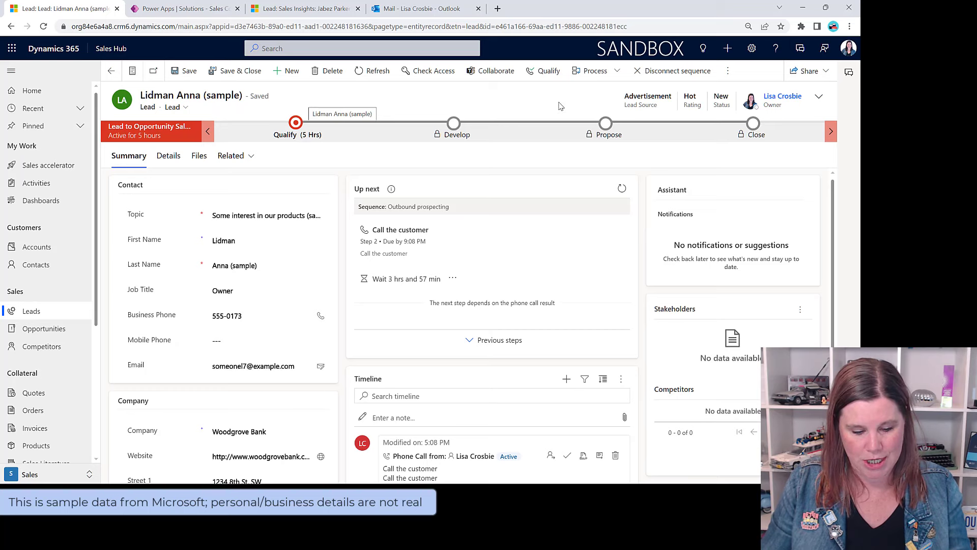
key(ctrl+minus)
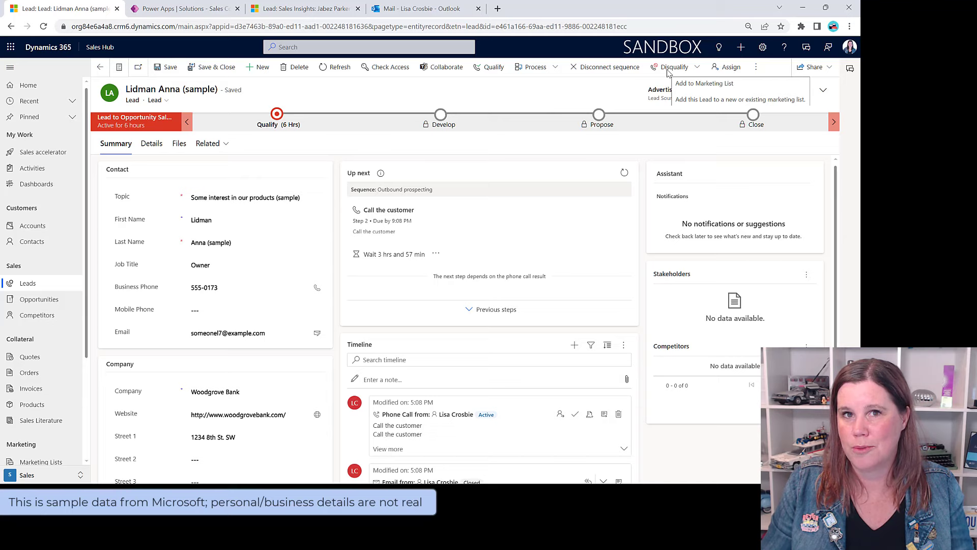
key(ctrl+minus)
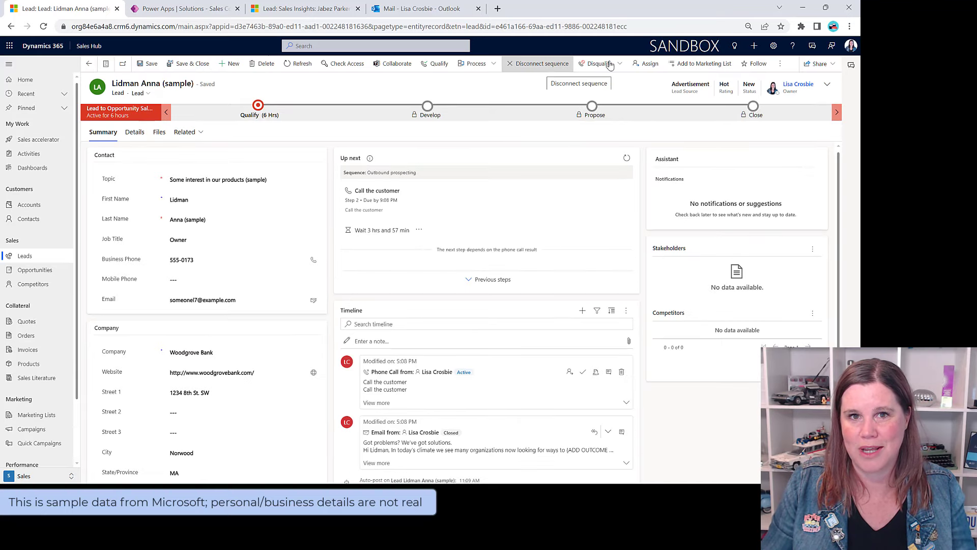
key(ctrl+plus)
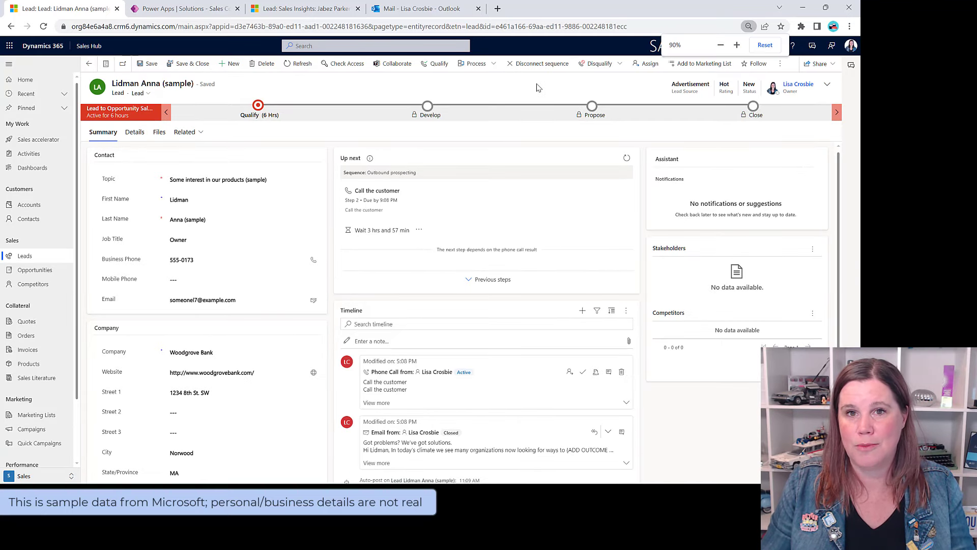
key(ctrl+plus)
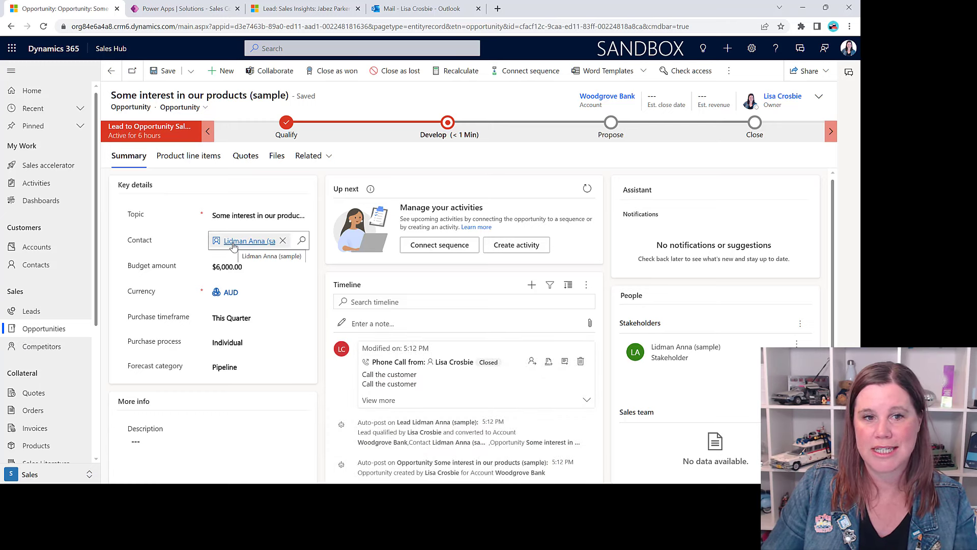
- Mark Identify Stakeholders complete in the new opportunity's Develop stage and advance the business process to Propose
mouse_move(233, 246)
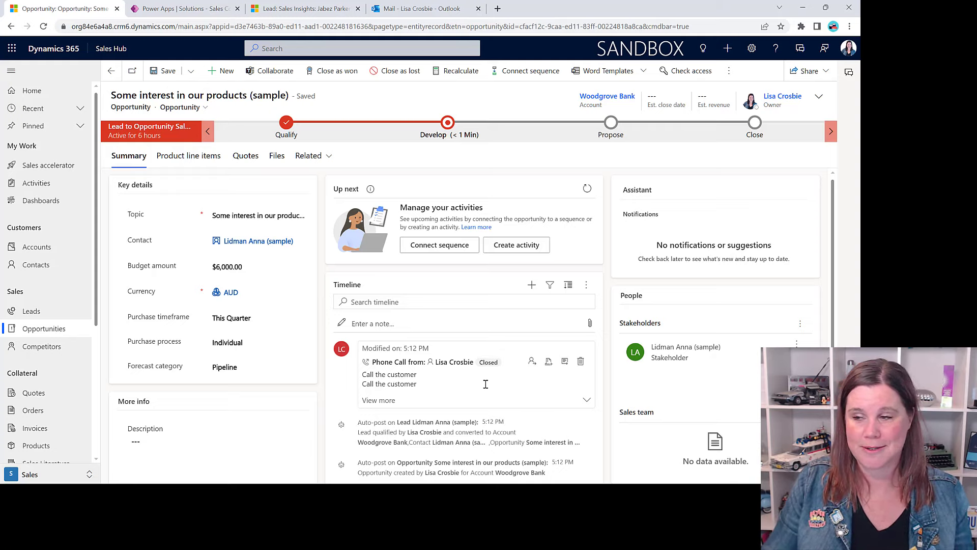
click(447, 123)
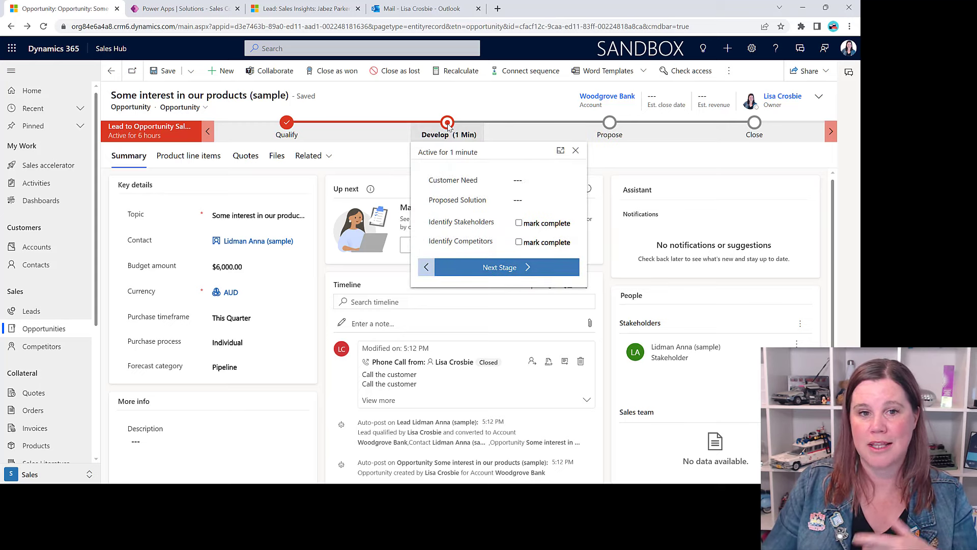
click(519, 223)
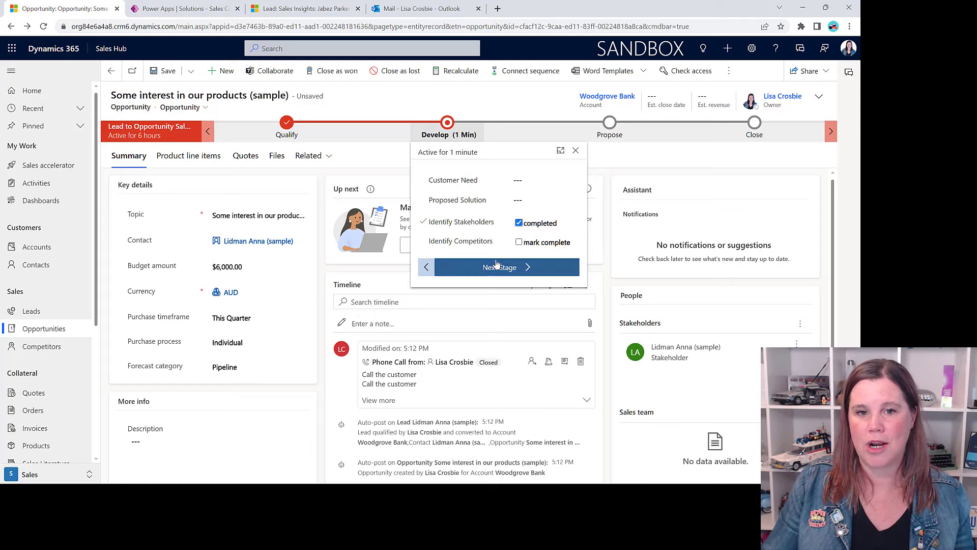
click(510, 272)
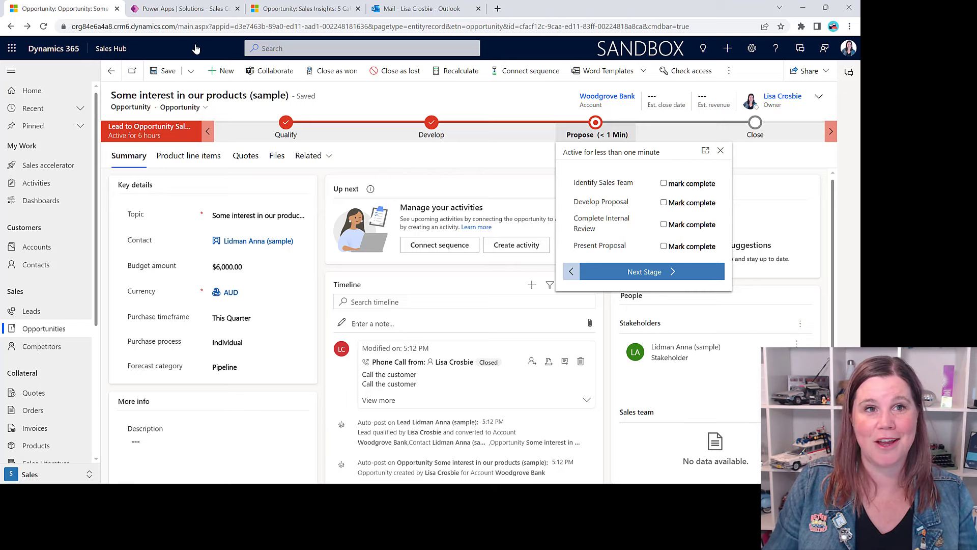
- Switch to the Northwind Traders grinders opportunity in the Sales trial and review its opportunity score, relationship health and timeline
click(312, 12)
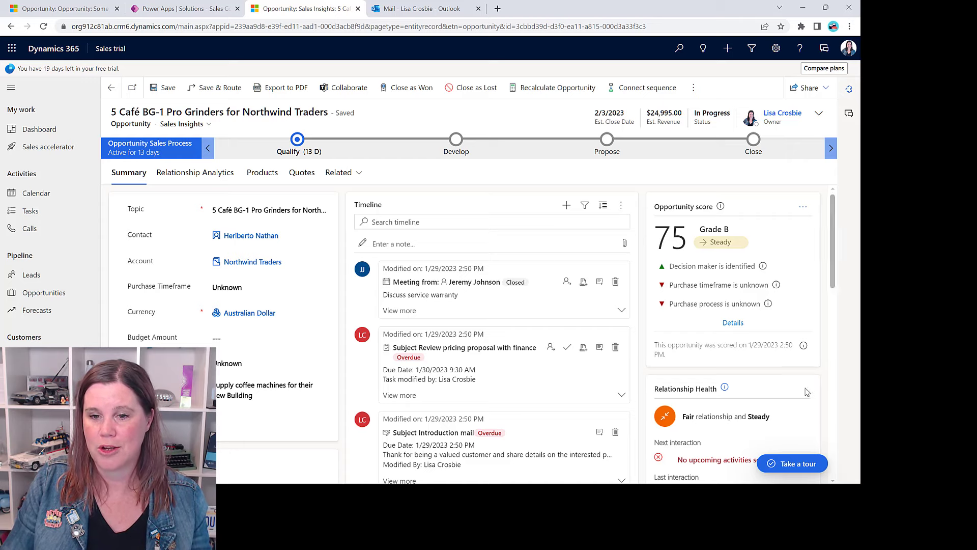
scroll(792, 424, down, 1)
scroll(792, 423, down, 2)
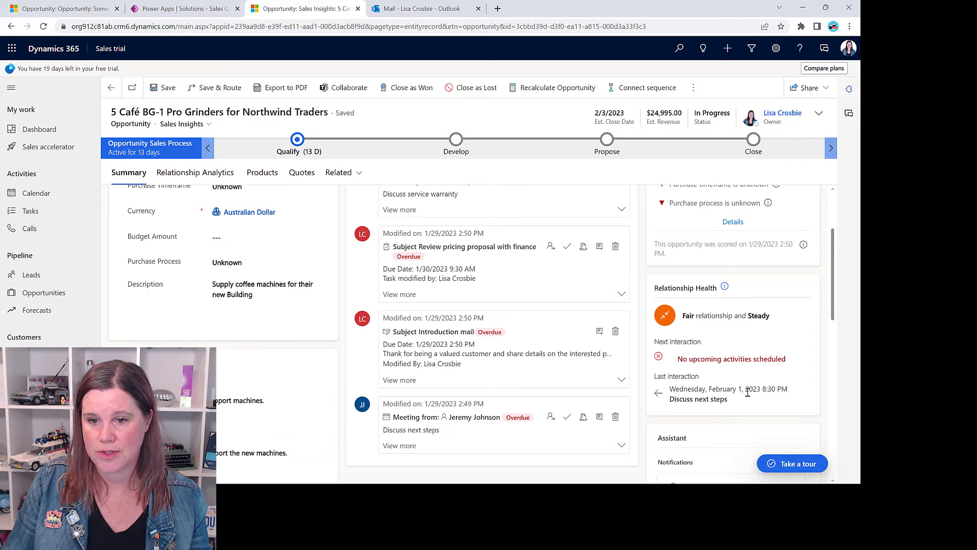
scroll(747, 393, up, 3)
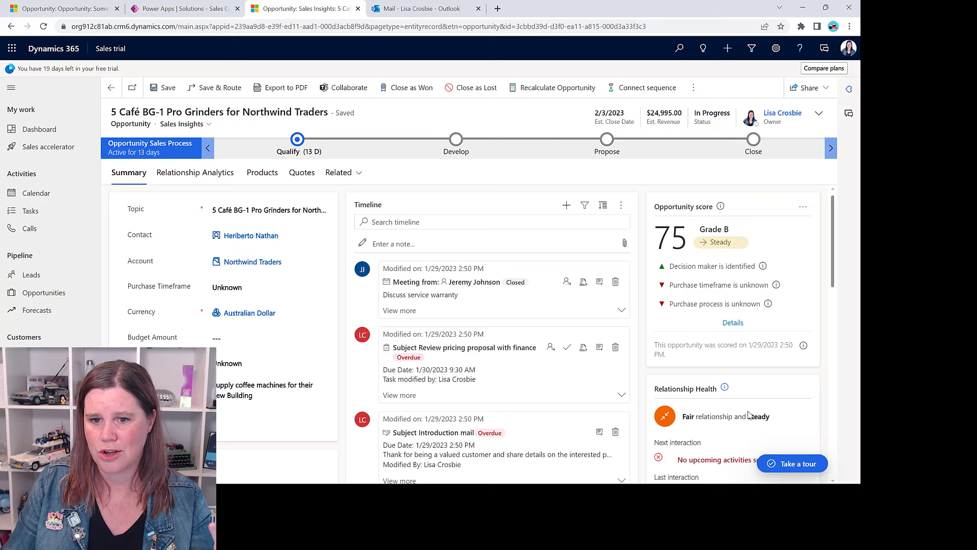
scroll(718, 429, down, 1)
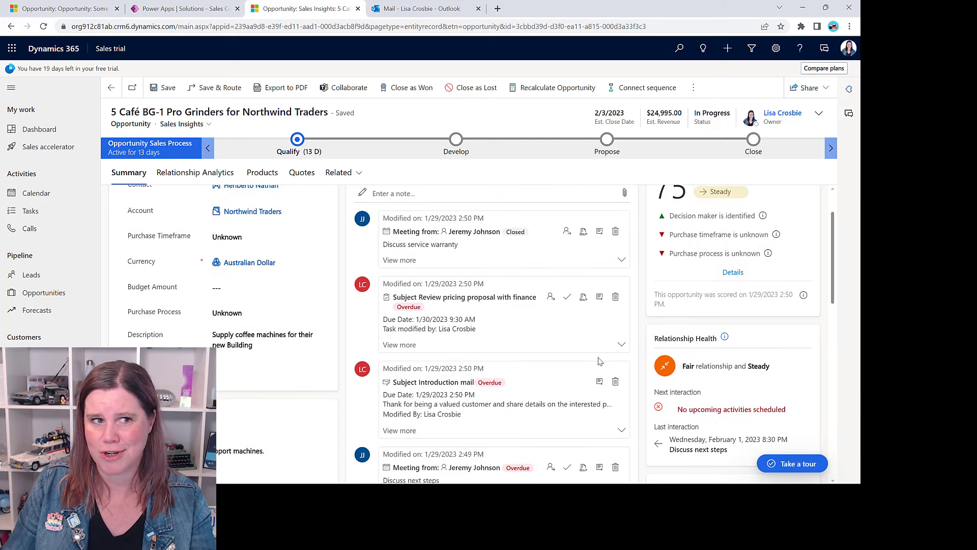
scroll(547, 193, up, 1)
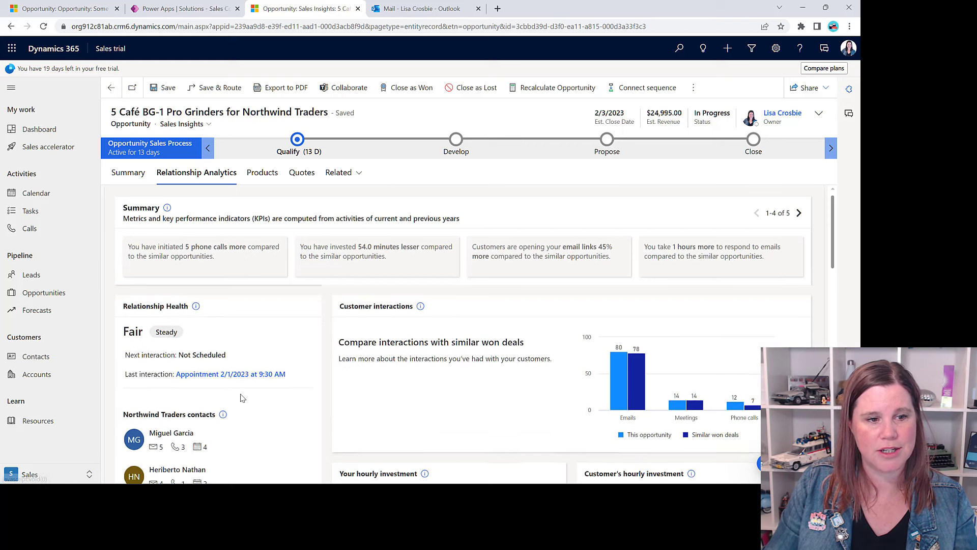
- Review the opportunity's relationship analytics, including customer interactions, hourly investment and email send/receive ratios against similar won deals
scroll(242, 397, down, 2)
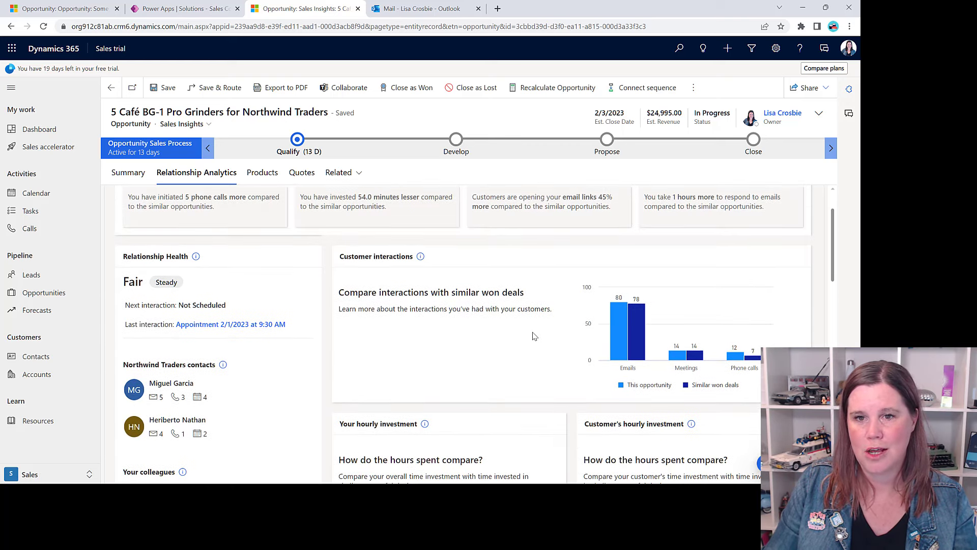
scroll(532, 333, down, 5)
scroll(532, 334, down, 2)
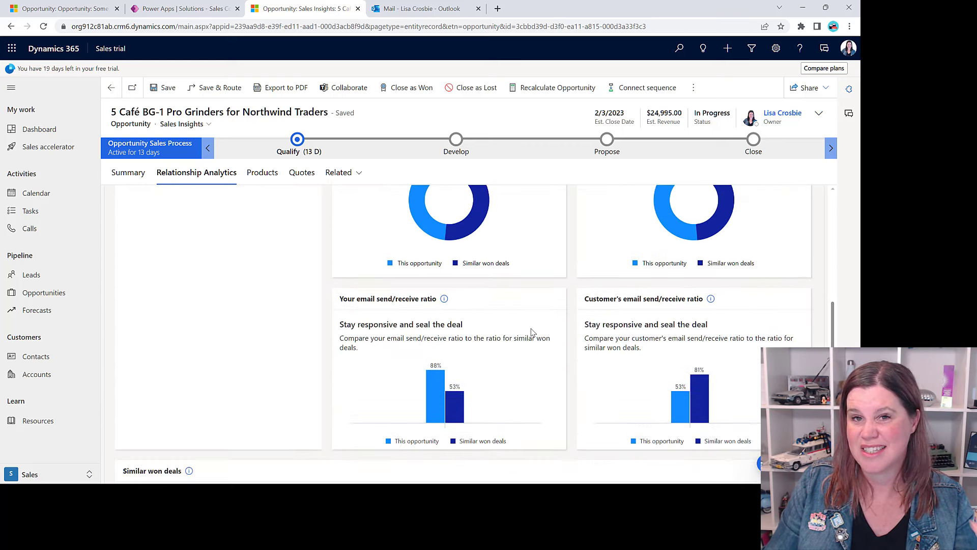
- Return to the Sales Hub sample opportunity, close its Propose stage details, and add the first recent contact as a stakeholder
scroll(531, 333, up, 7)
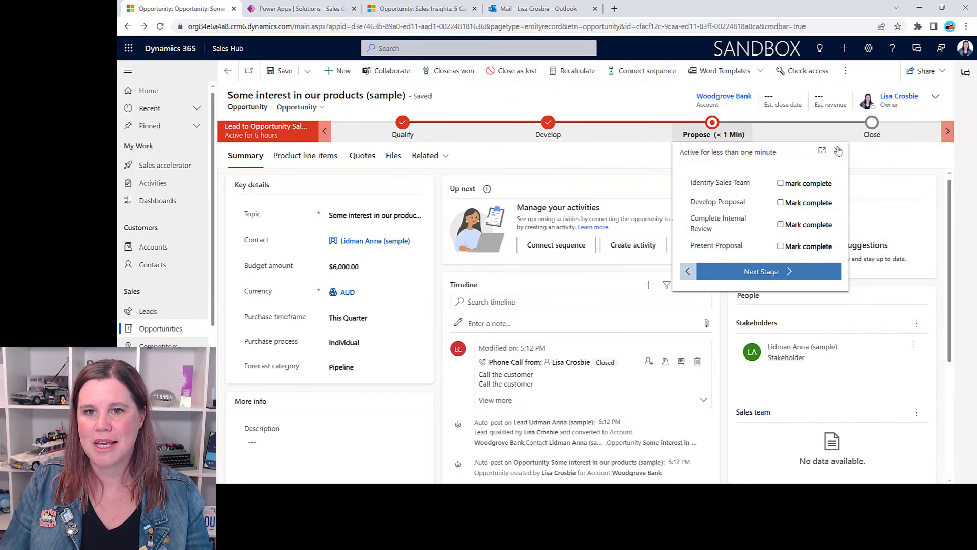
click(837, 151)
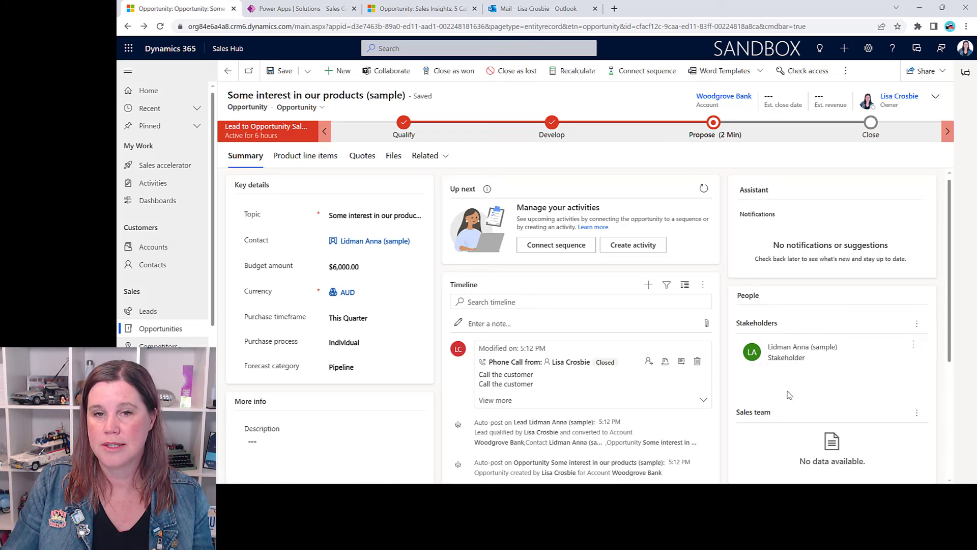
click(918, 323)
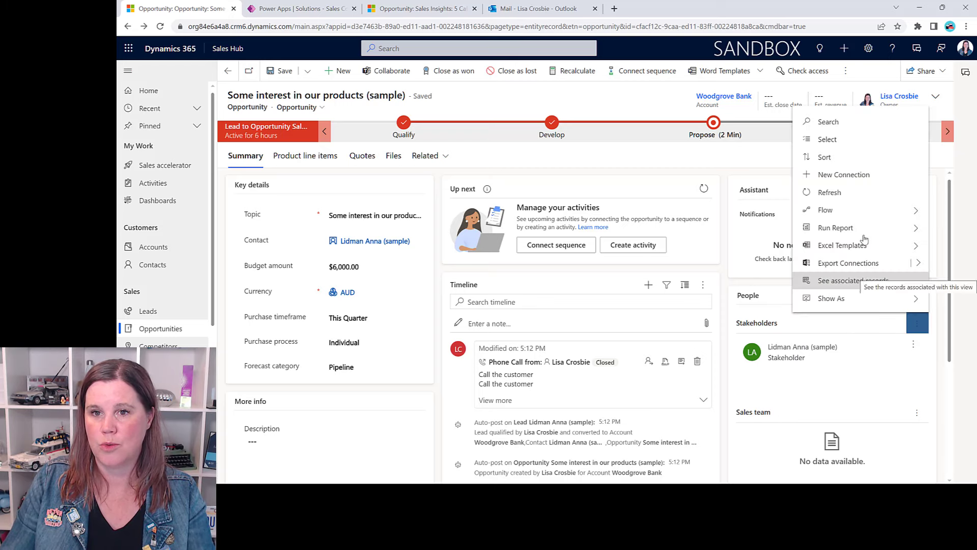
click(835, 175)
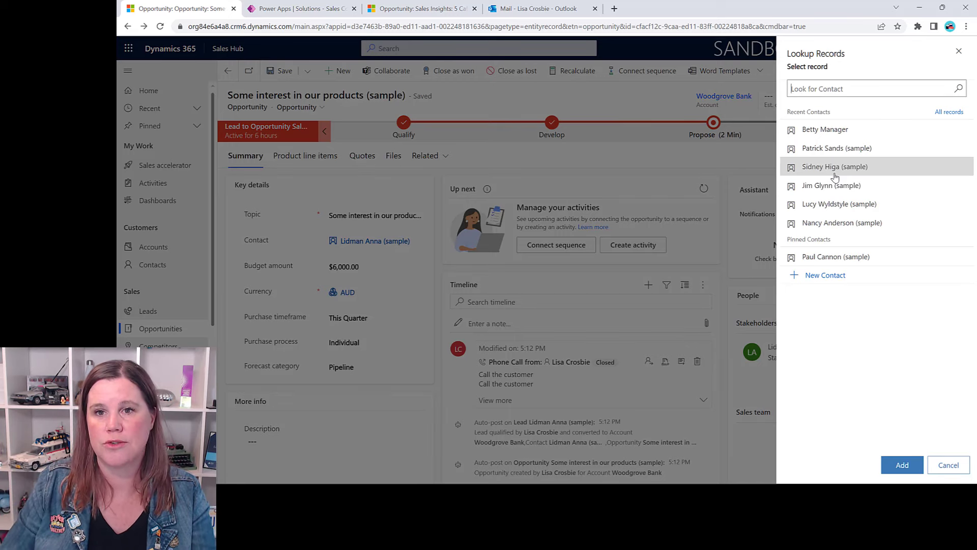
click(827, 129)
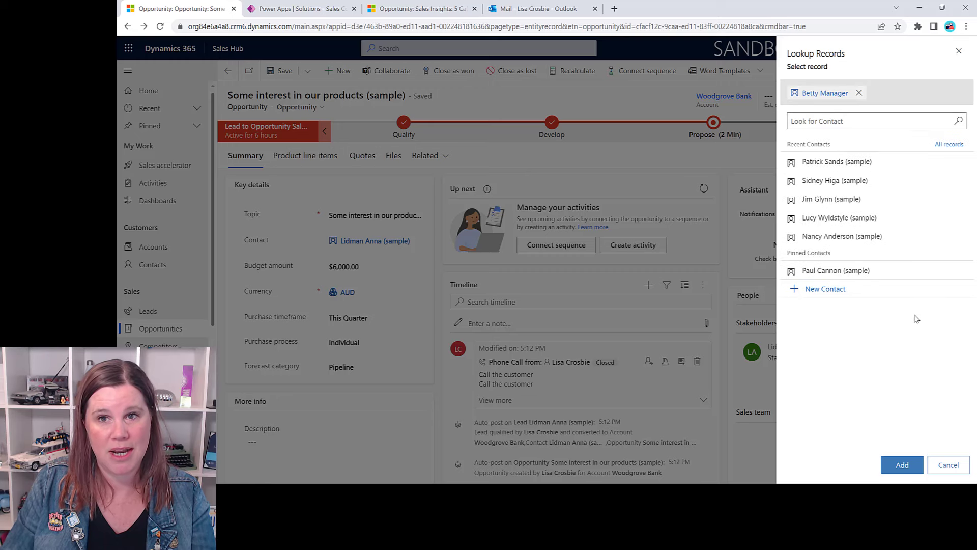
click(909, 465)
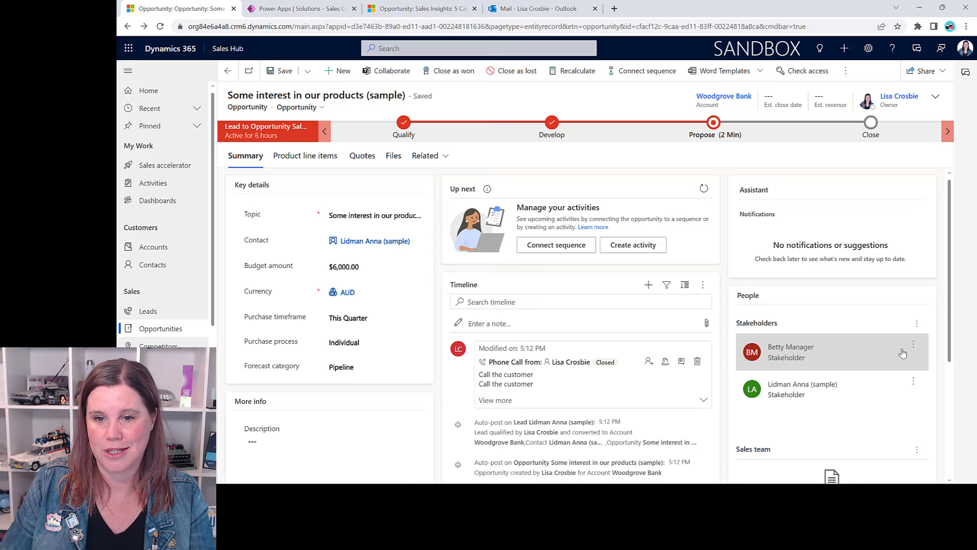
- Look up a colleague's user record by first name and add it to the opportunity's sales team
scroll(902, 353, down, 2)
scroll(839, 349, up, 2)
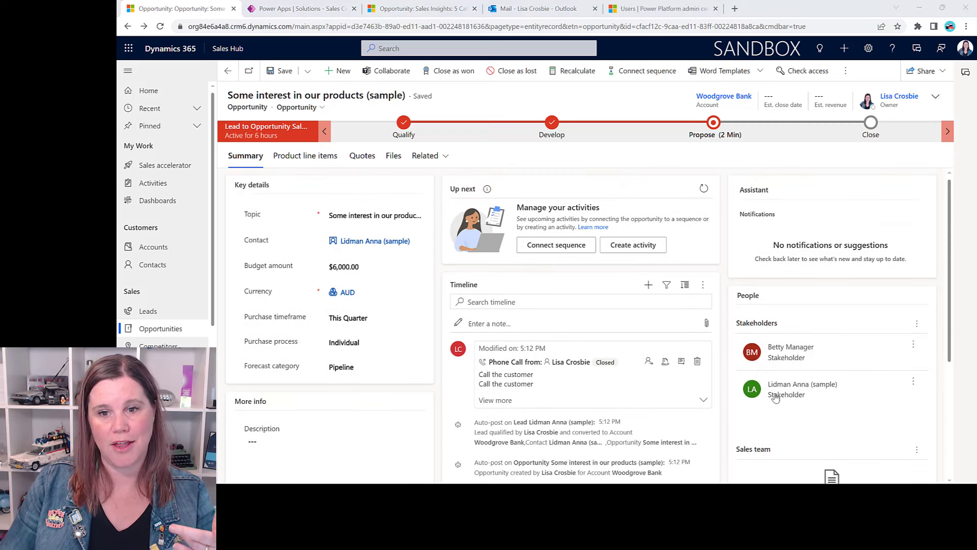
scroll(840, 376, down, 3)
scroll(876, 360, up, 1)
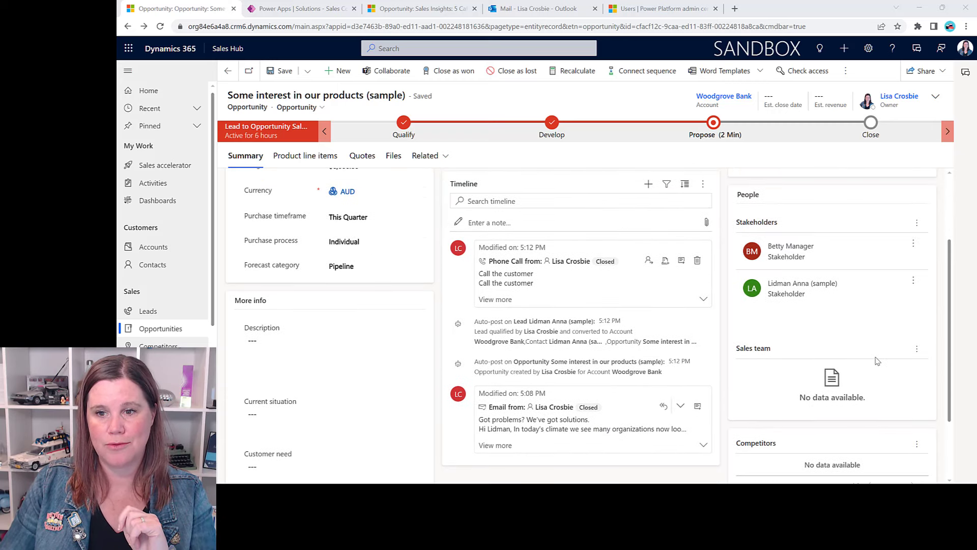
click(916, 351)
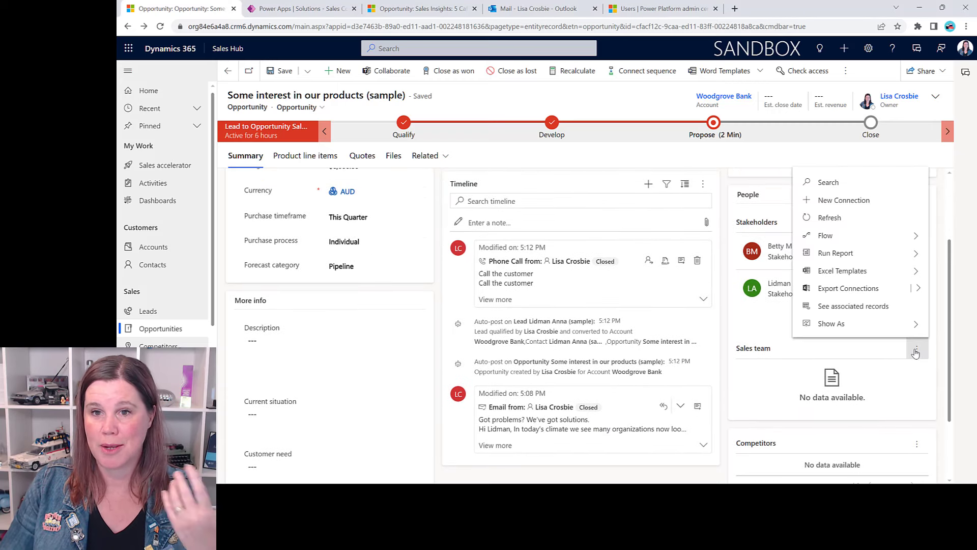
click(844, 200)
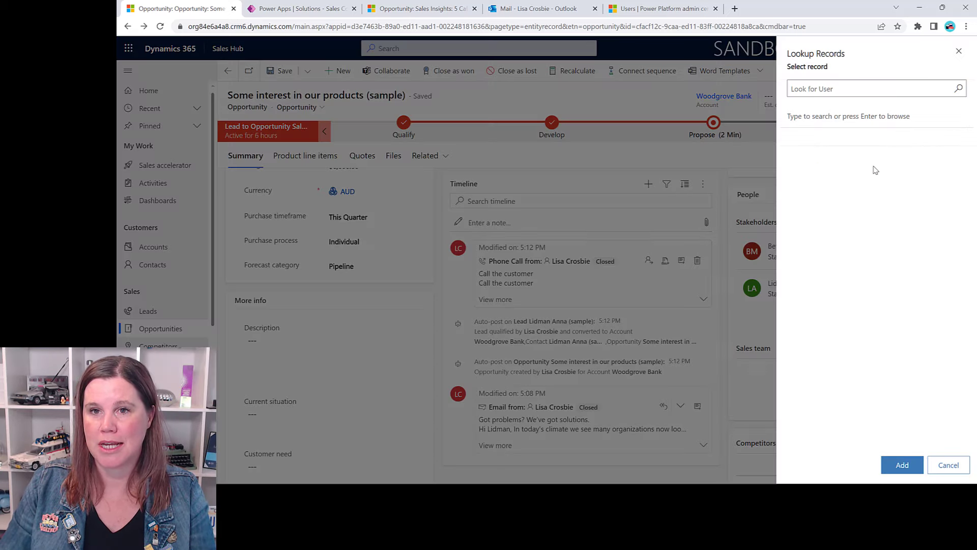
click(839, 82)
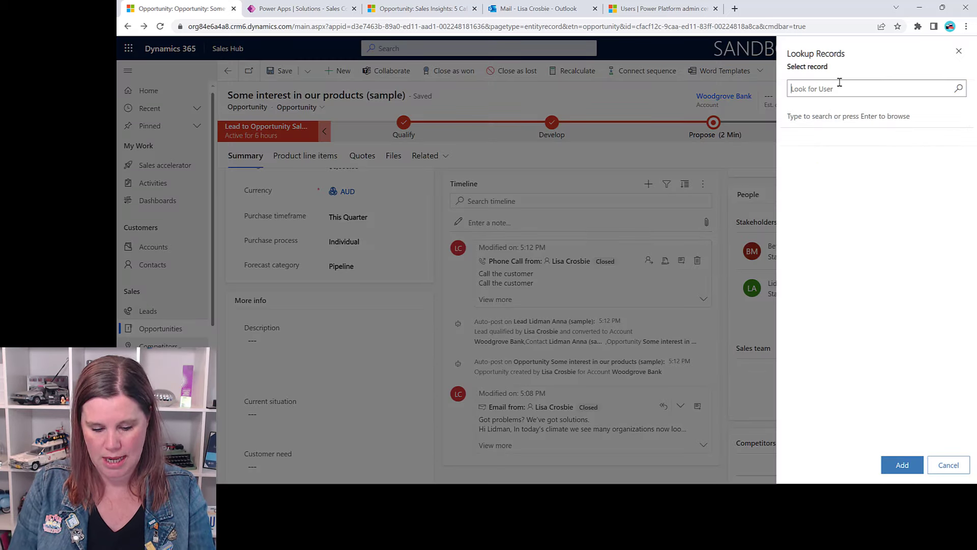
text(alex)
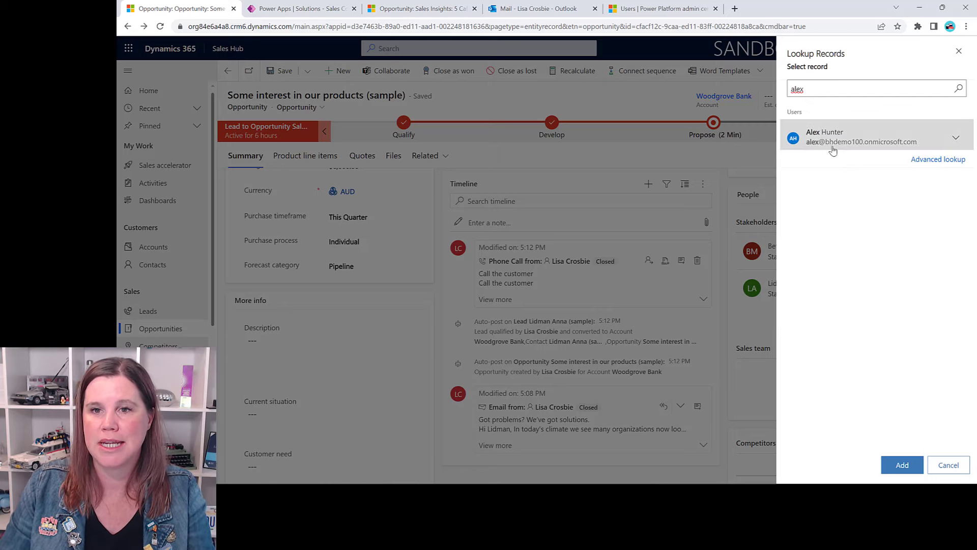
click(832, 145)
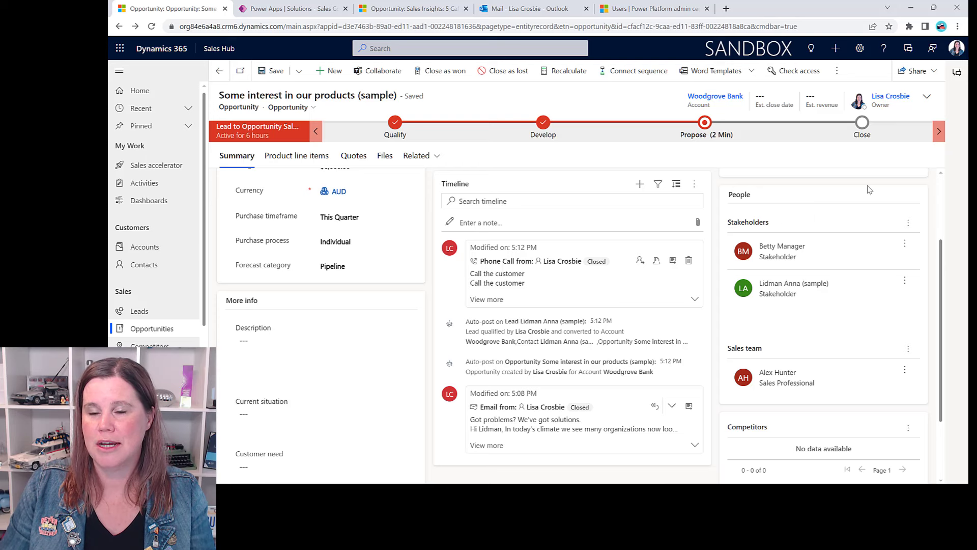
- Start a connected Teams chat with the suggested sales team member, including the note "Could you help me with the proposal"
click(956, 72)
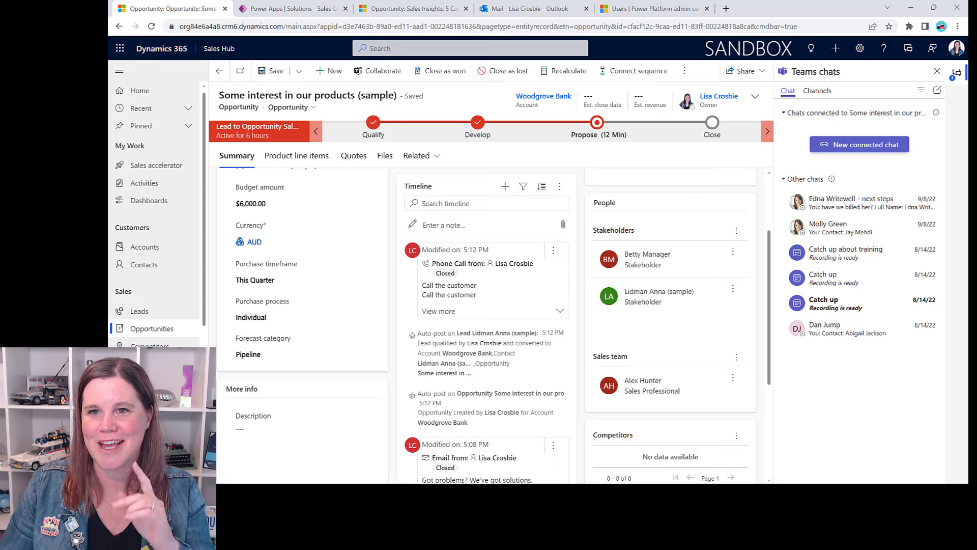
click(851, 147)
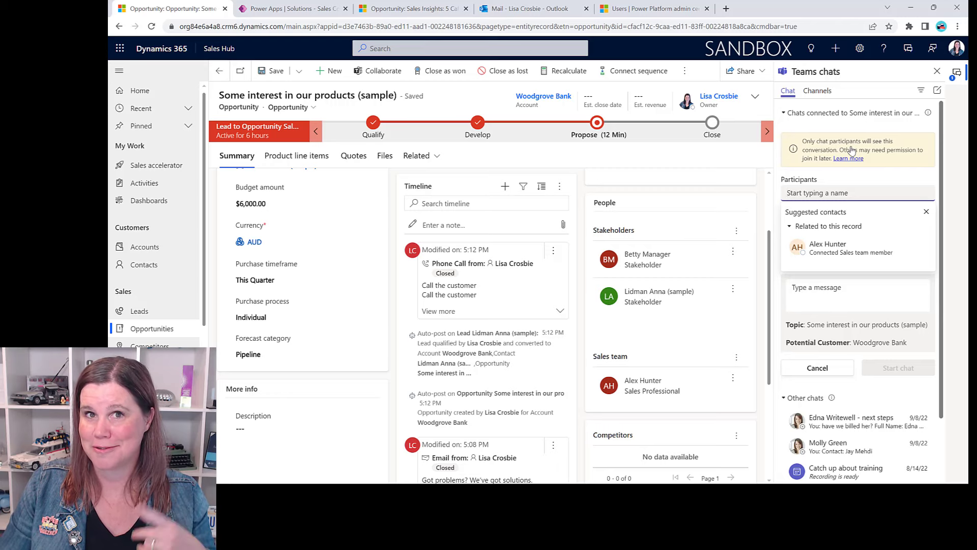
click(826, 249)
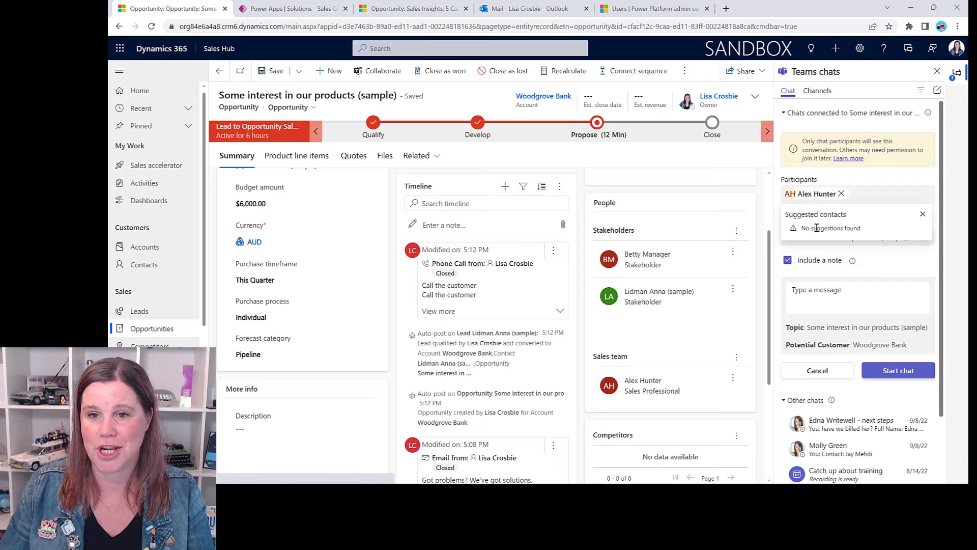
click(922, 216)
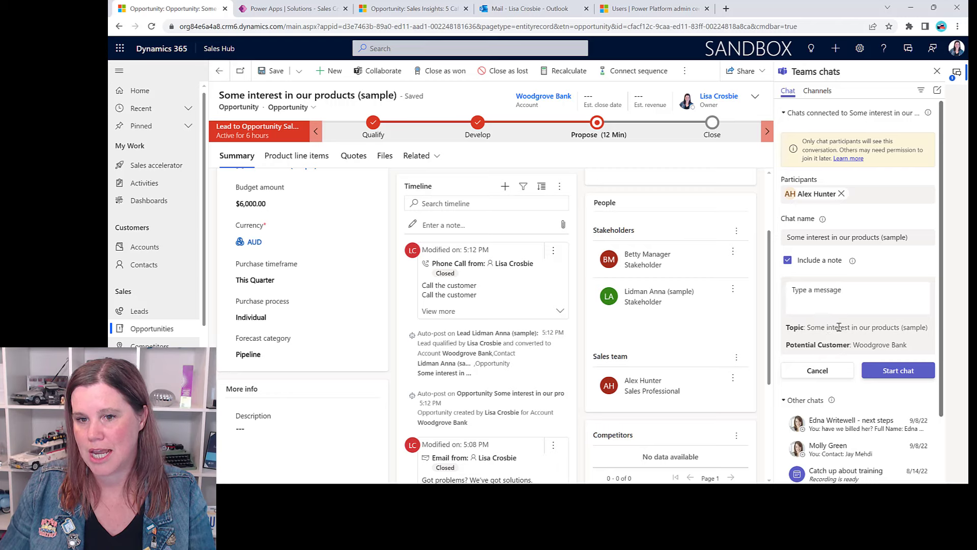
click(833, 291)
text(Could)
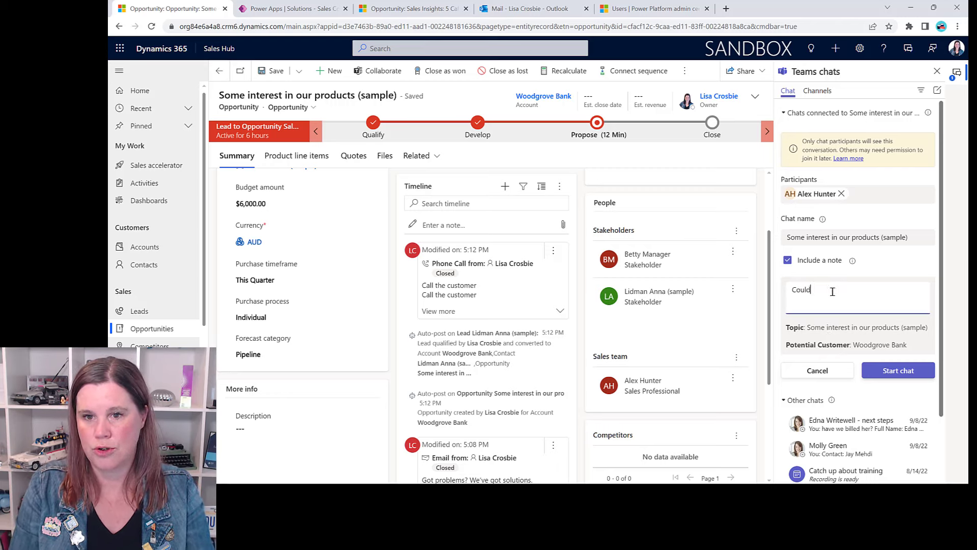
text( you help me with the proposal)
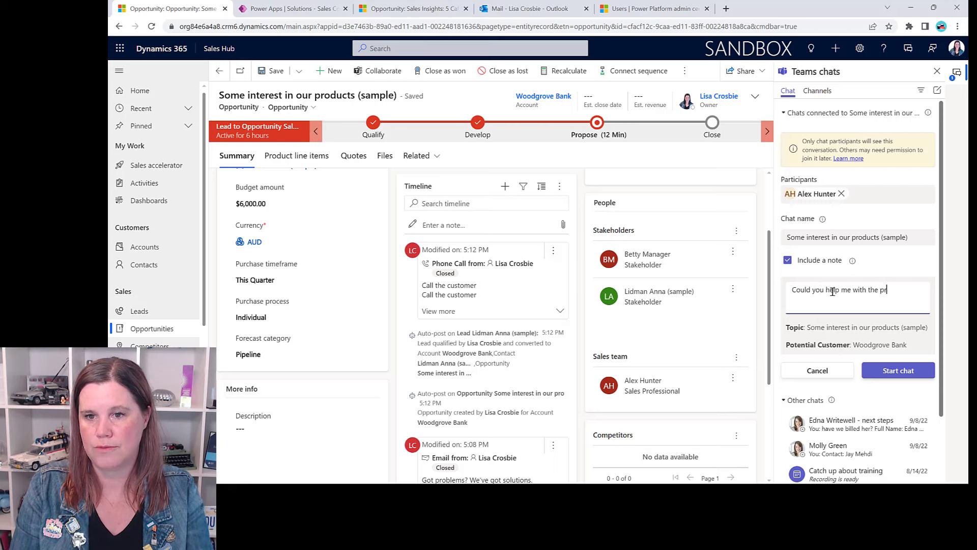
click(883, 377)
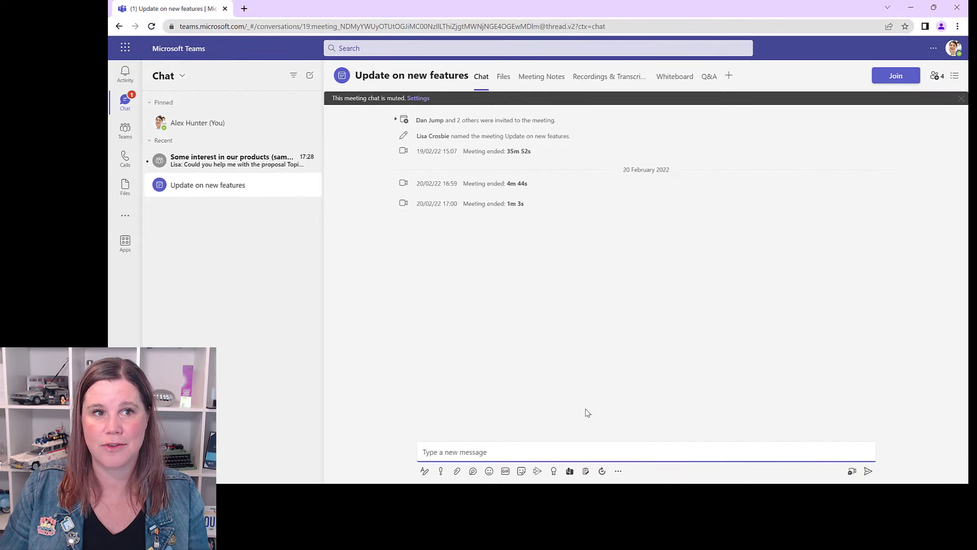
- In the colleague's Microsoft Teams, open the opportunity's chat and reply "sure, I've got time tomorrow to discuss"
click(177, 161)
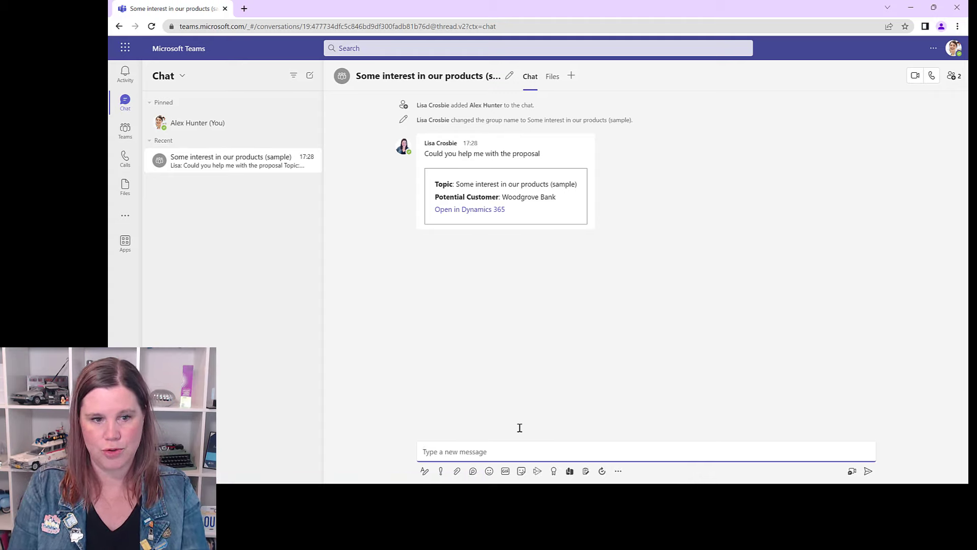
text(sure, I've go)
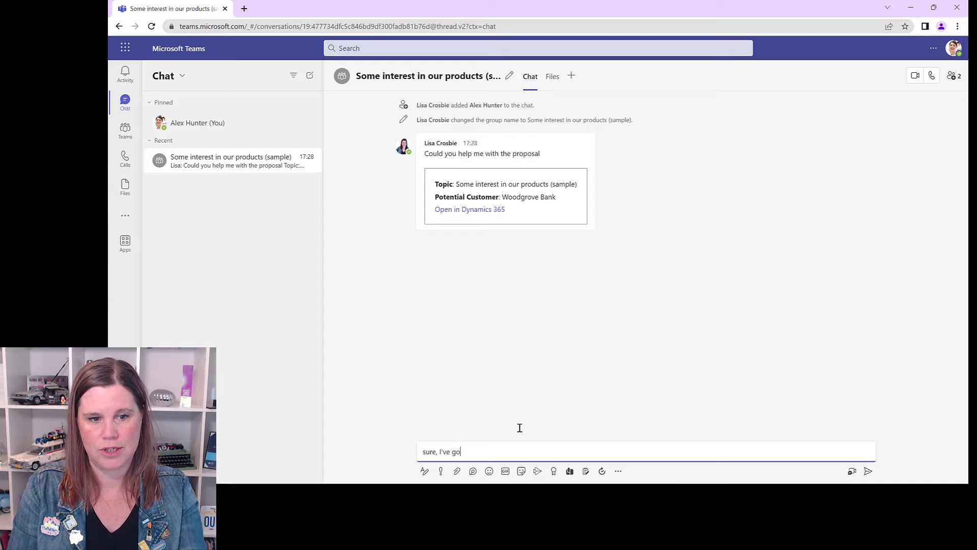
text(t time tomorrow to discuss)
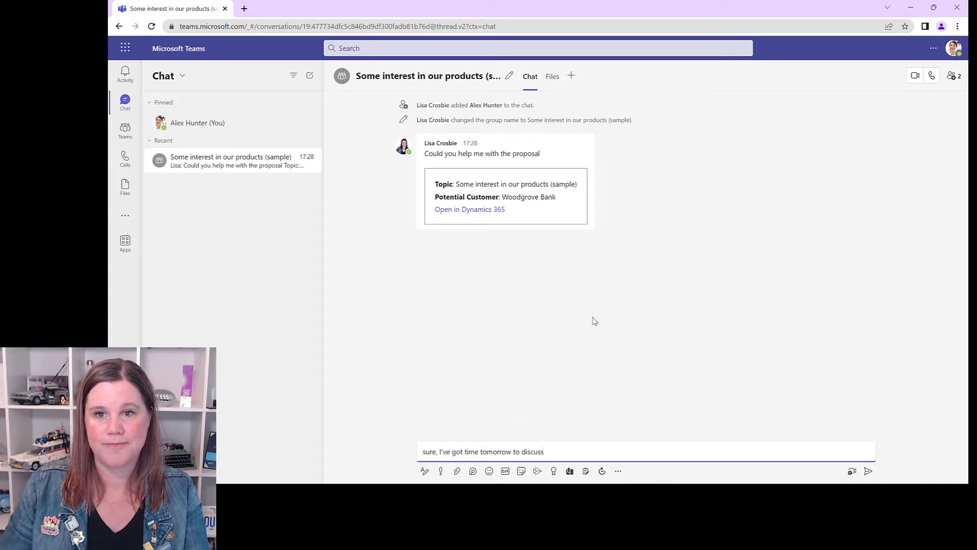
key(Return)
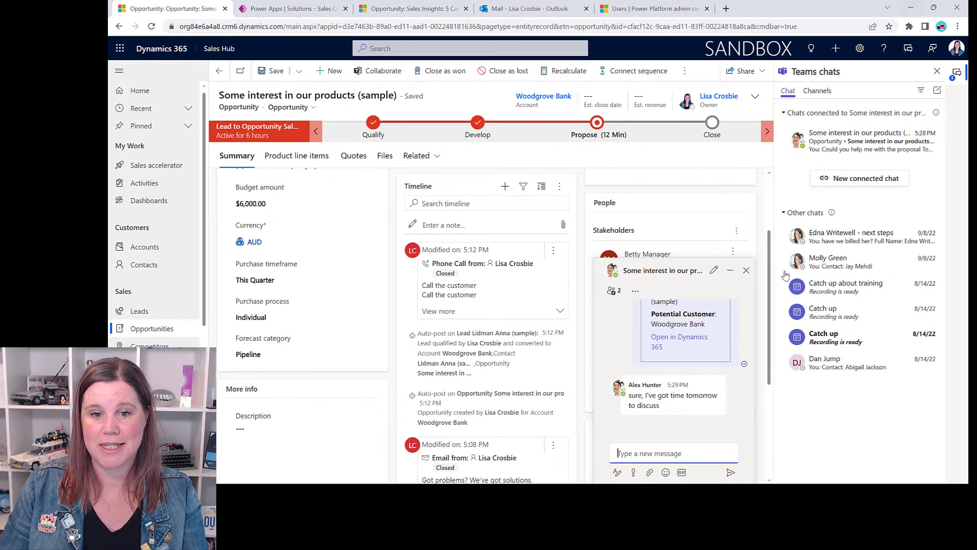
- Back in Dynamics 365, react to the colleague's reply with a heart and close the chat window
click(651, 457)
click(661, 370)
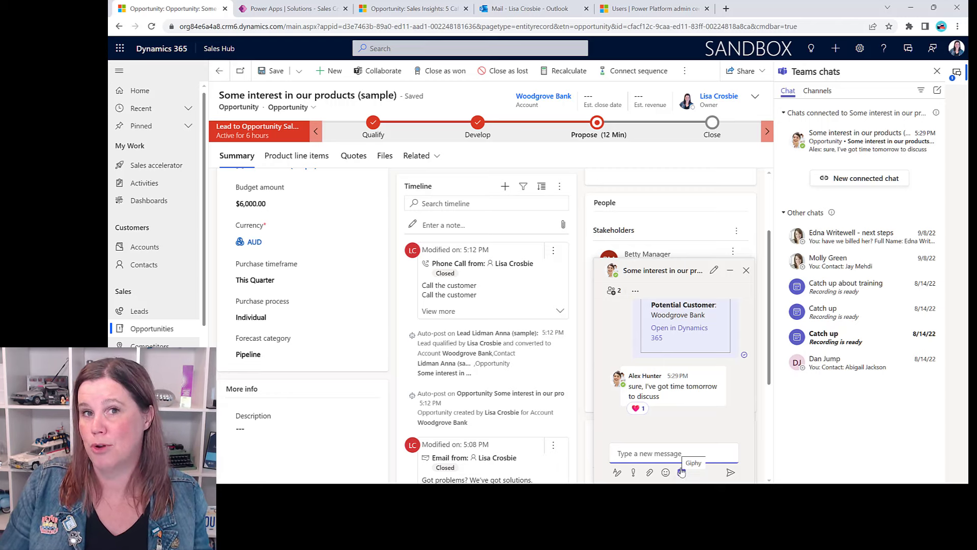
click(746, 270)
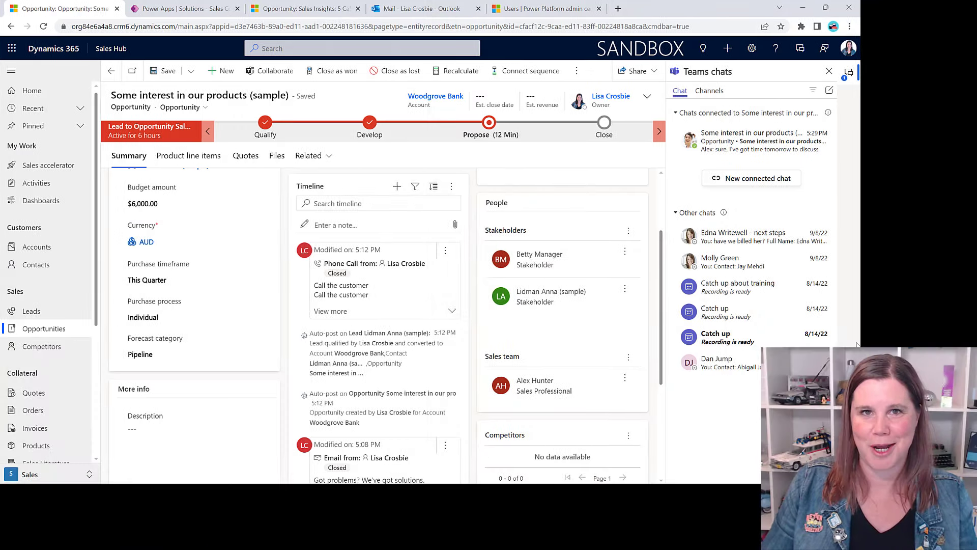
- Open the Opportunities list, check the tracked SKU JJ202 customer email in Outlook, and return to the list
click(43, 329)
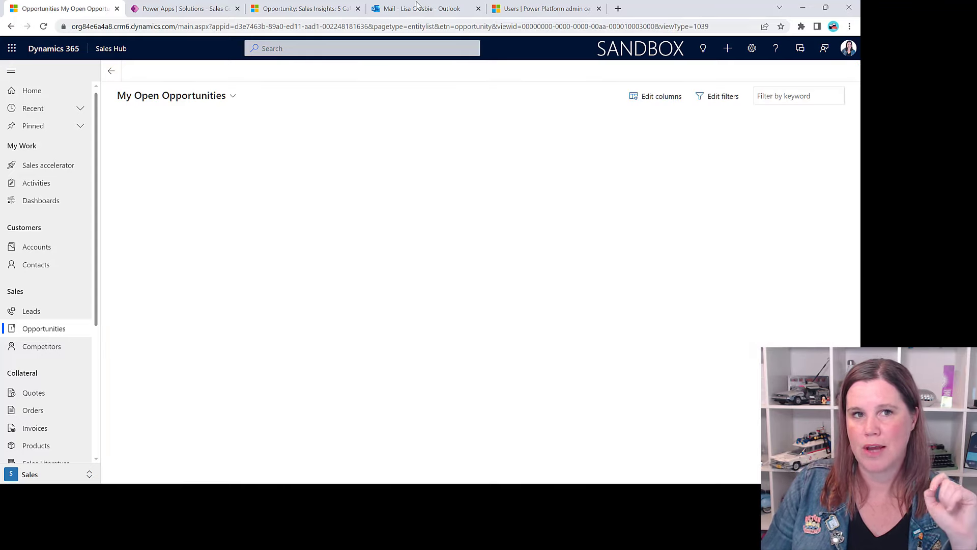
click(418, 7)
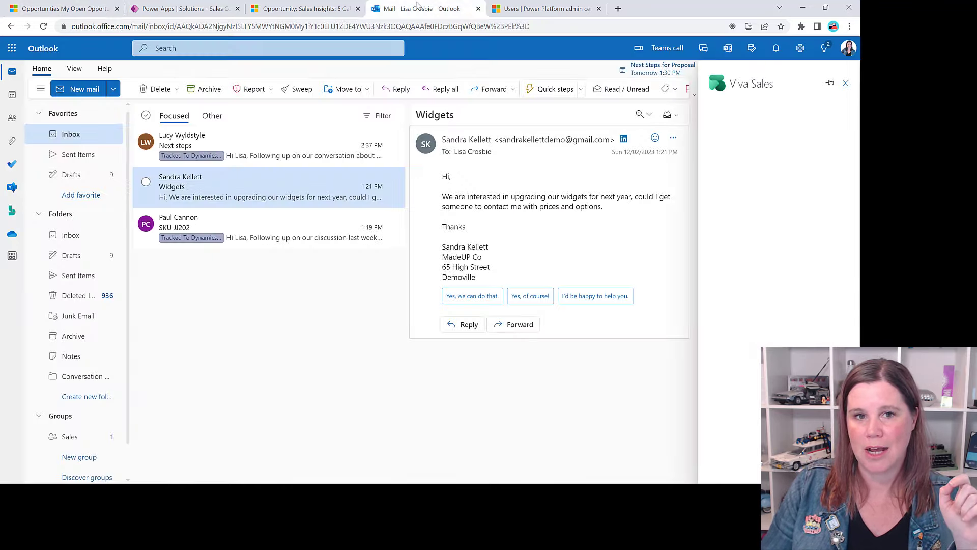
click(231, 229)
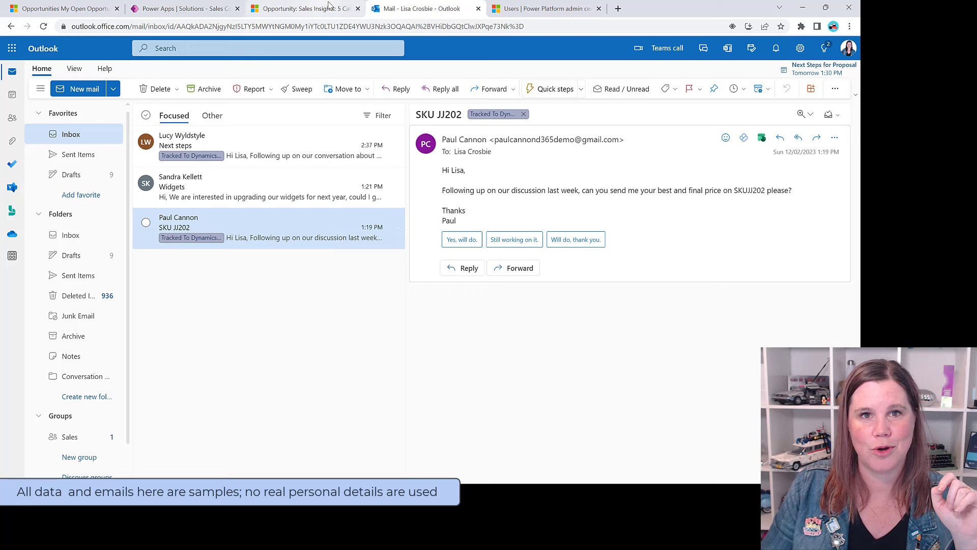
click(74, 10)
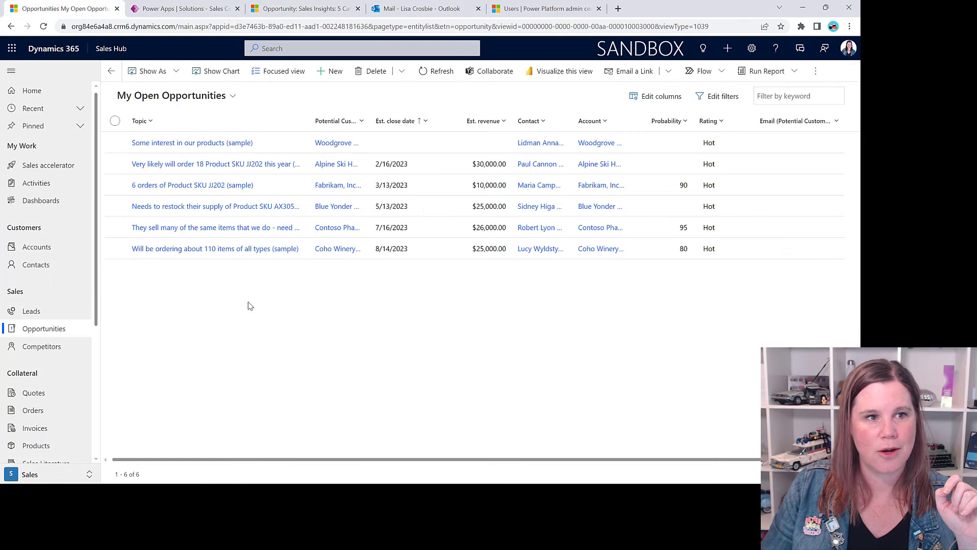
- Close the opportunity for 18 Product SKU JJ202 as lost, with status reason Canceled and actual revenue $0.00, and return to My Open Opportunities
click(228, 164)
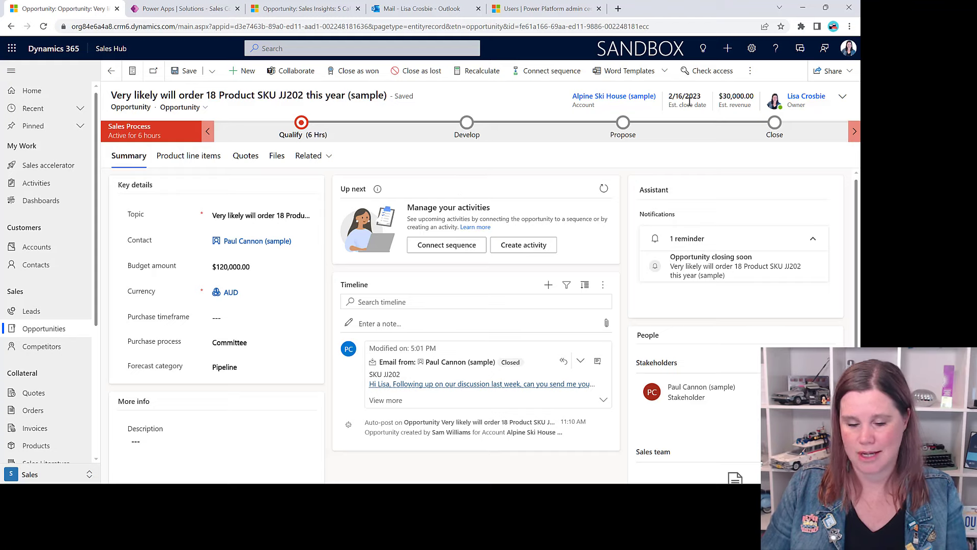
click(731, 117)
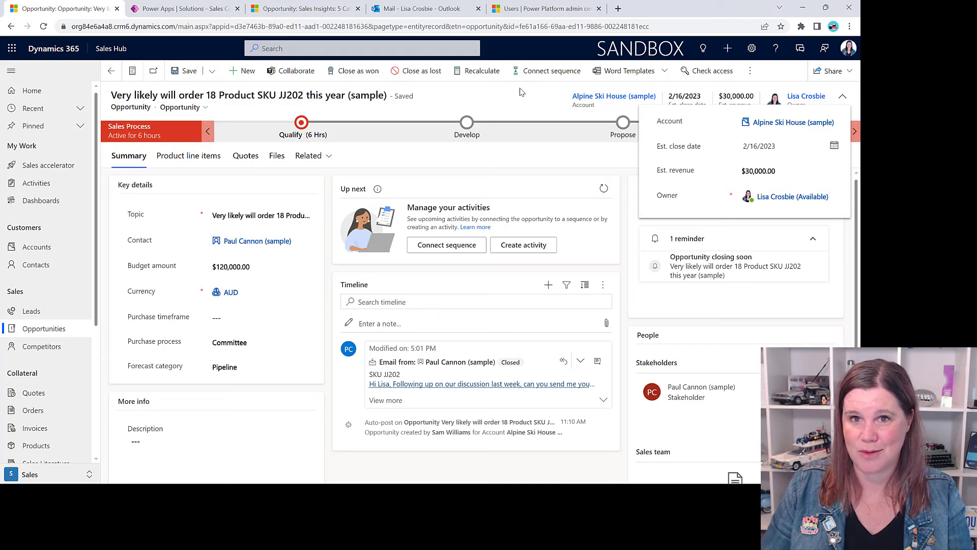
click(585, 107)
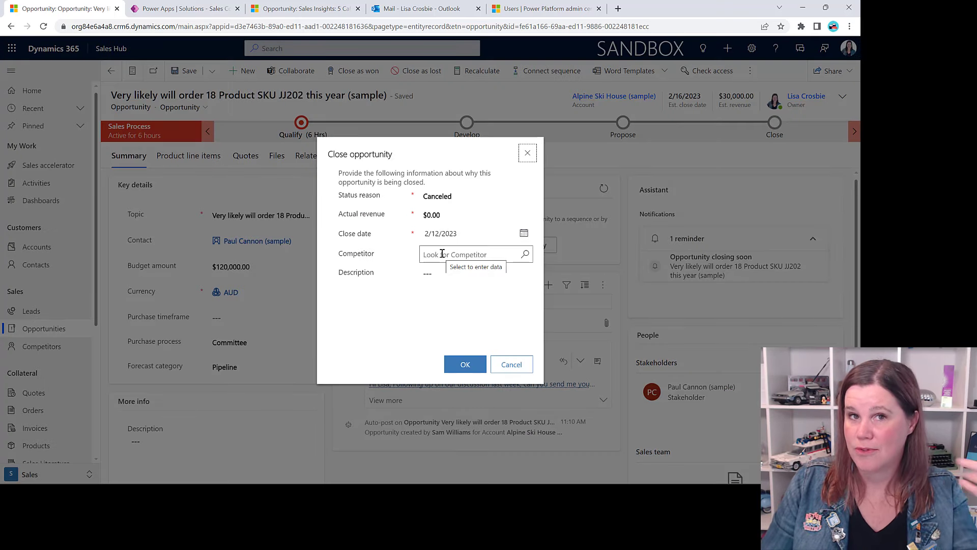
click(456, 366)
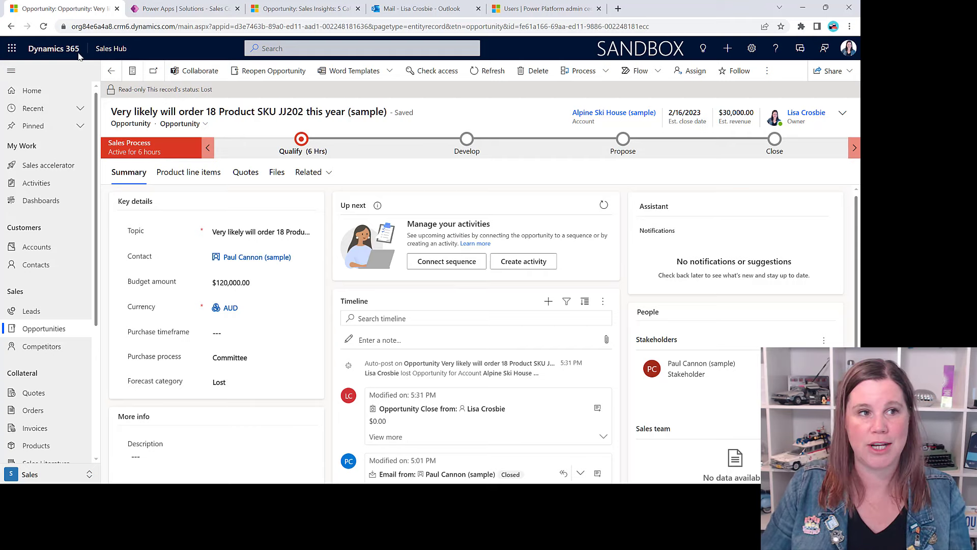
click(111, 71)
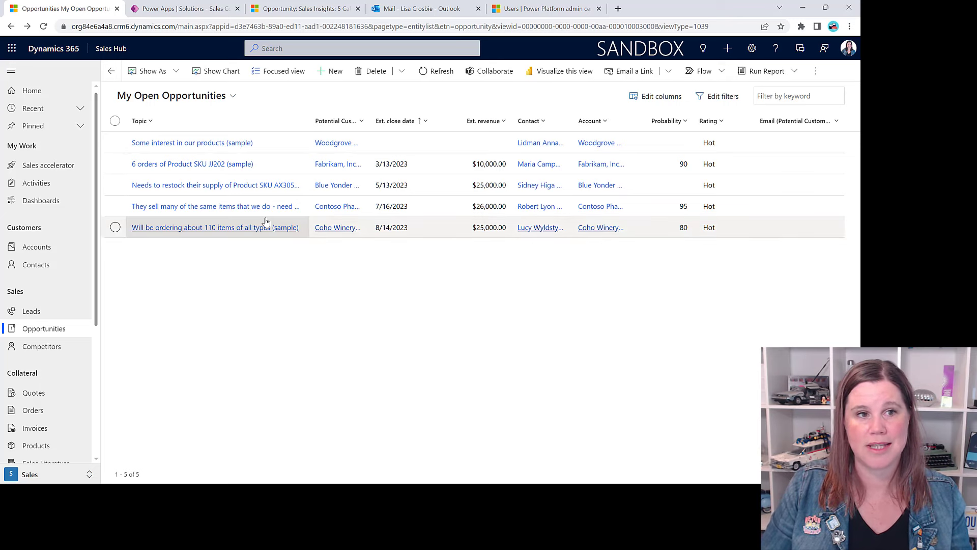
- Open the opportunity "Some interest in our products (sample)" and set its estimated close date to 2/16/2023
click(176, 142)
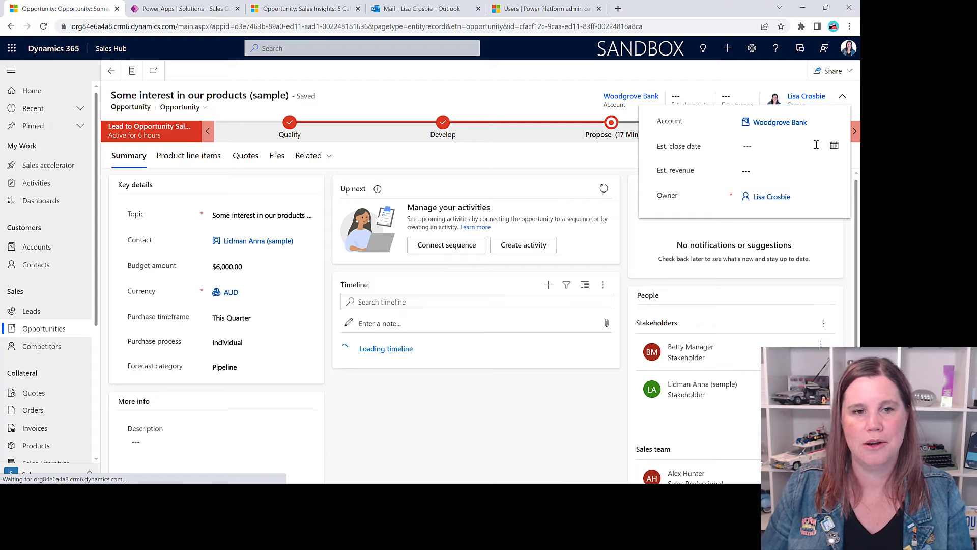
click(826, 147)
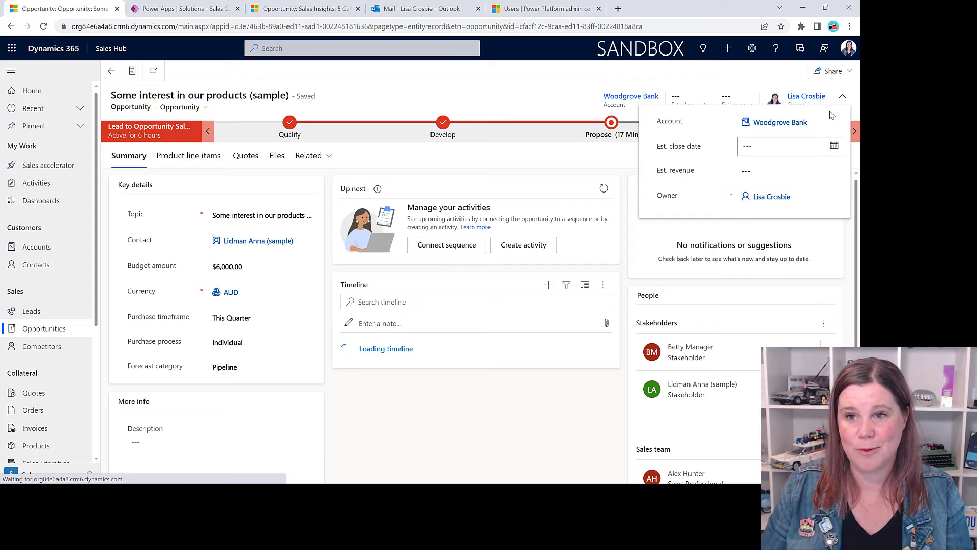
click(834, 146)
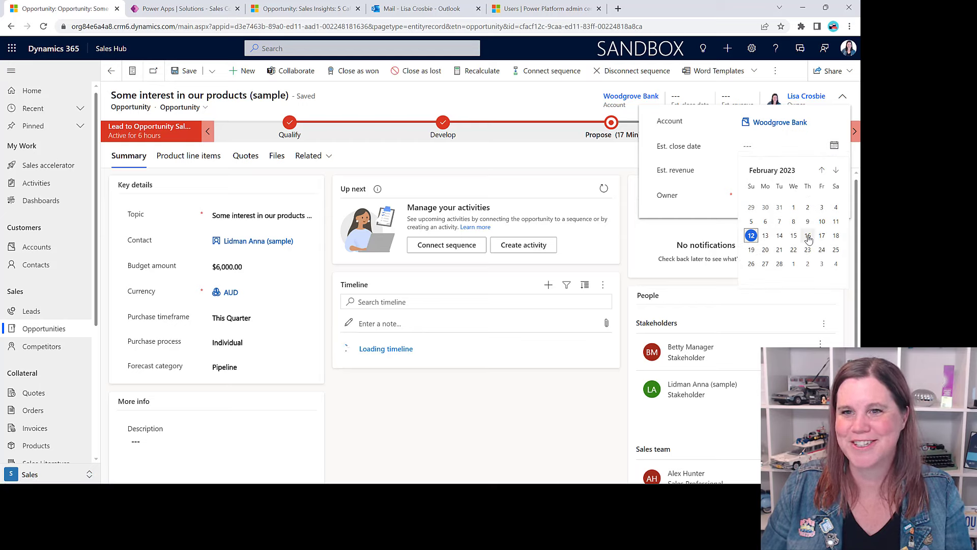
click(808, 236)
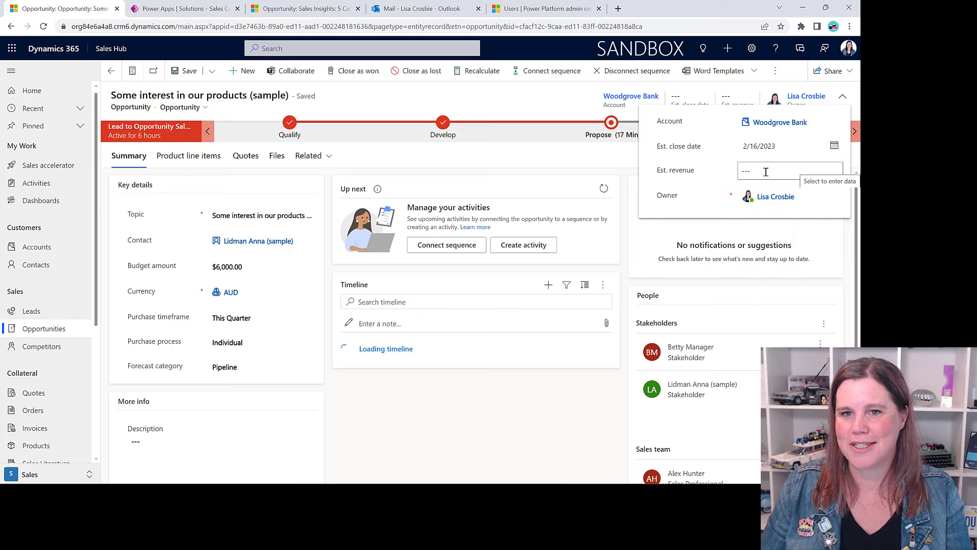
- Set the opportunity's estimated revenue to $45,000.00 and save the record
click(756, 170)
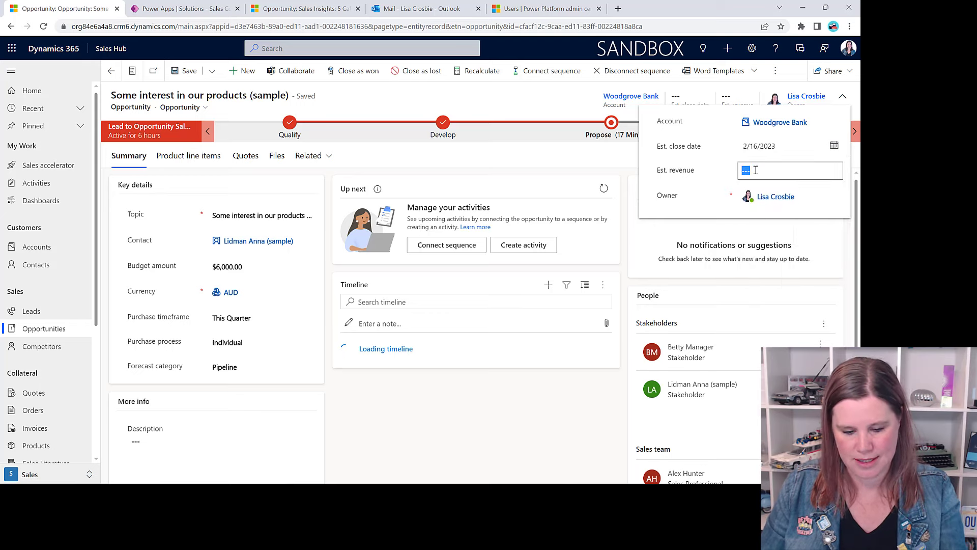
text(45,00)
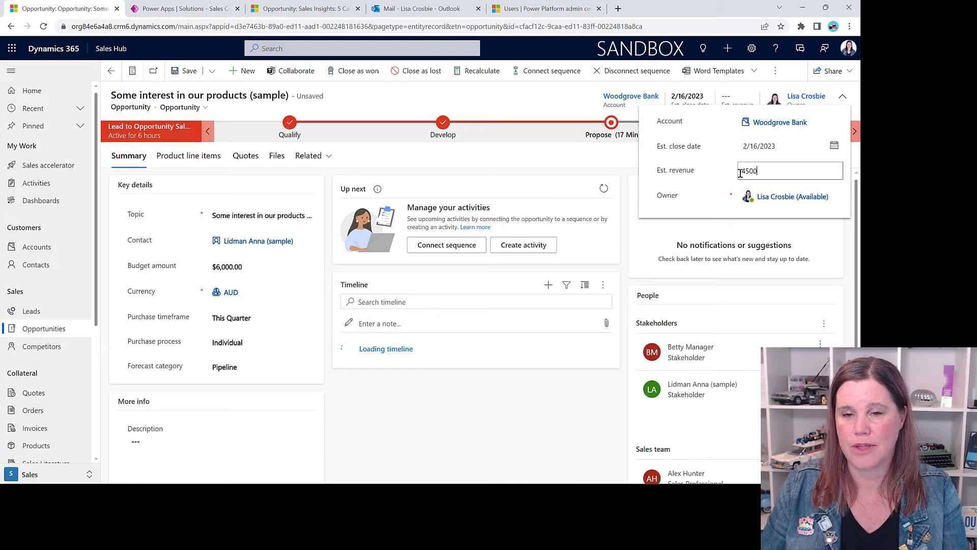
text(0)
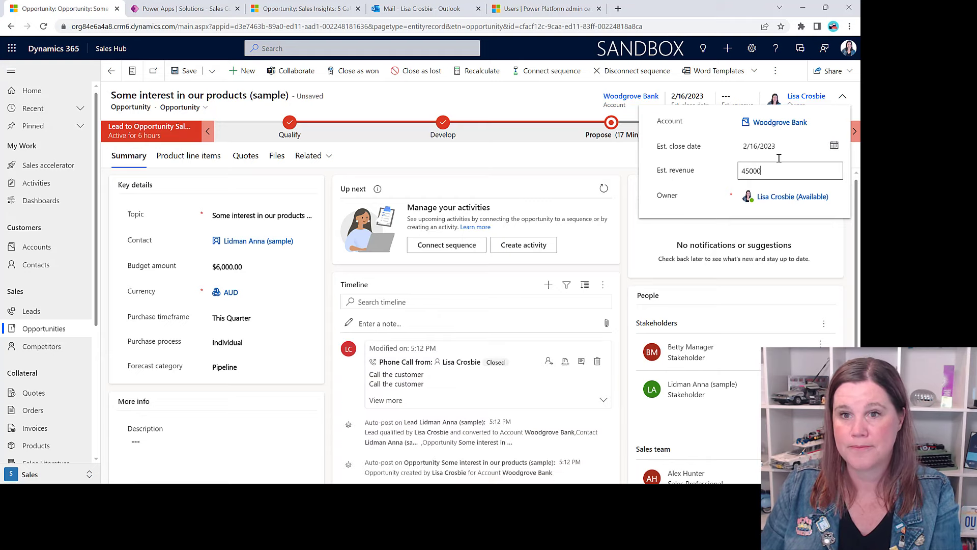
click(563, 160)
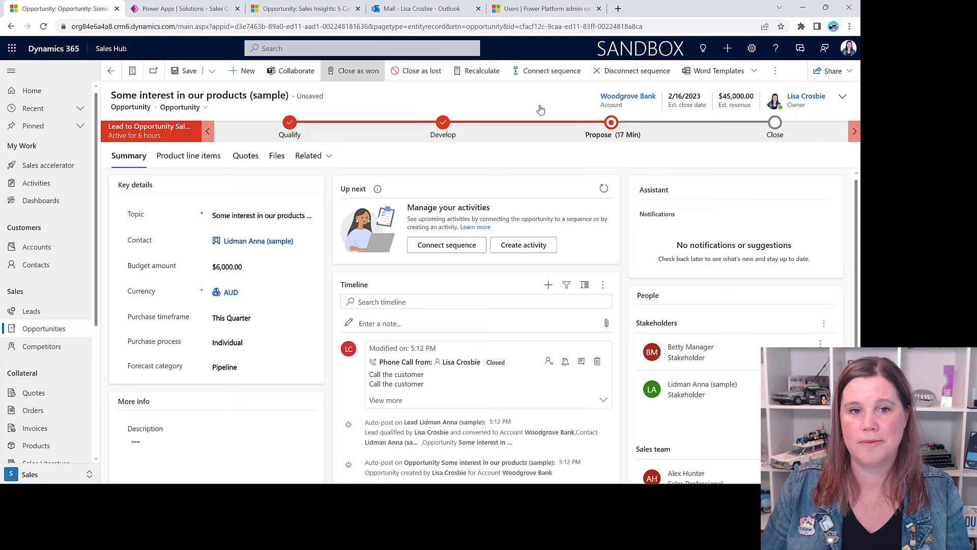
key(ctrl+s)
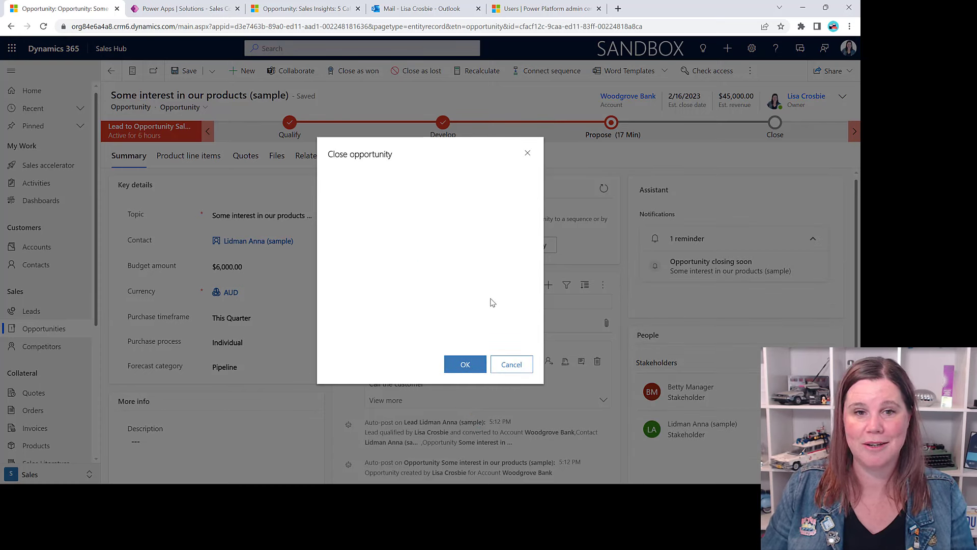
- Close the opportunity as won with an actual revenue of $50,000.00
click(458, 214)
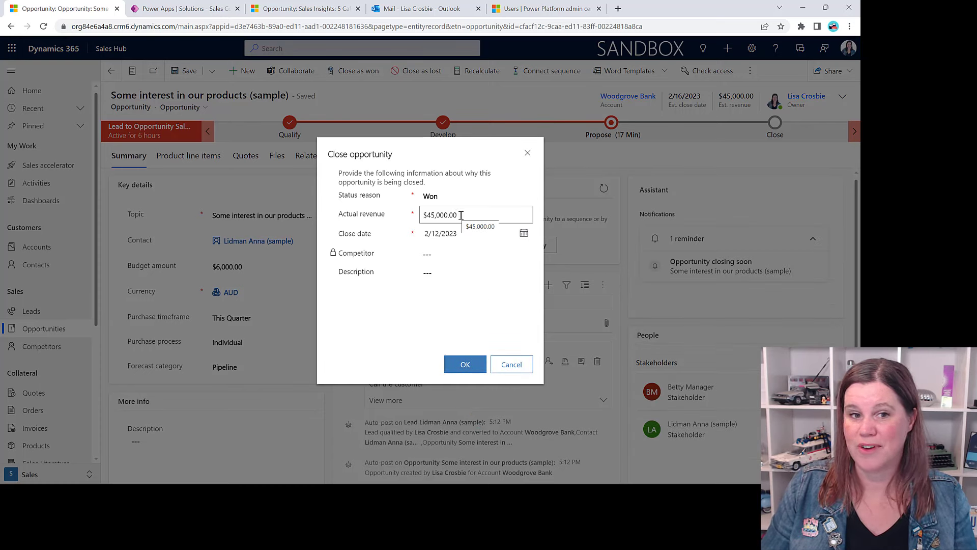
text(50000)
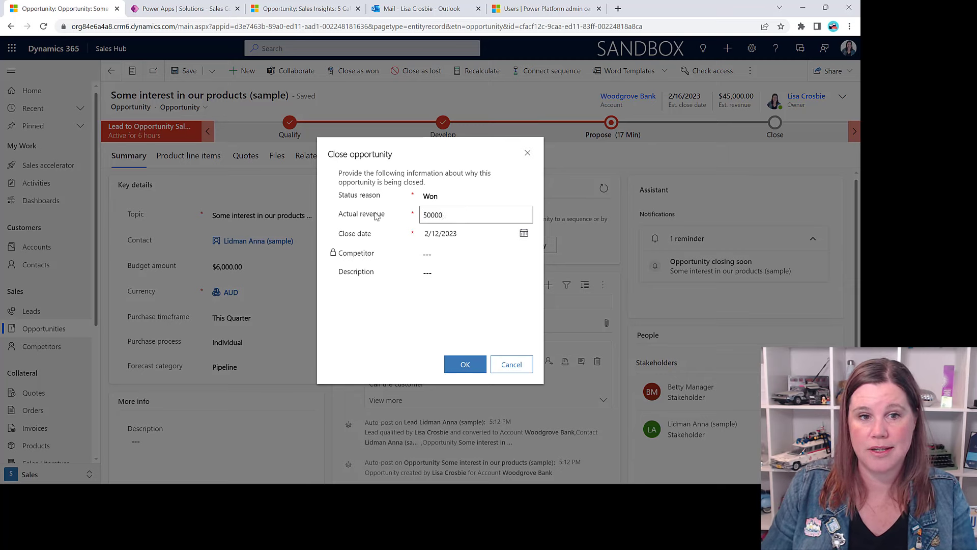
click(431, 338)
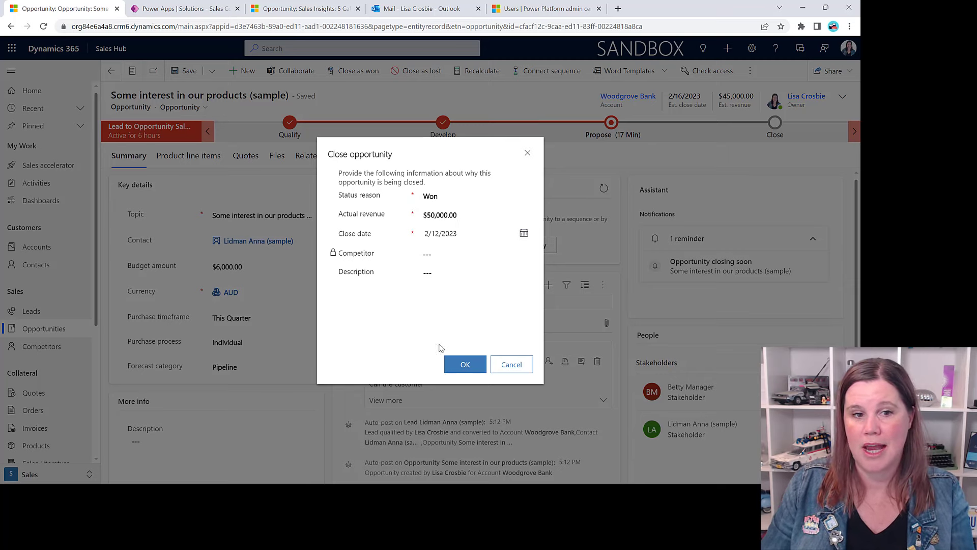
click(457, 368)
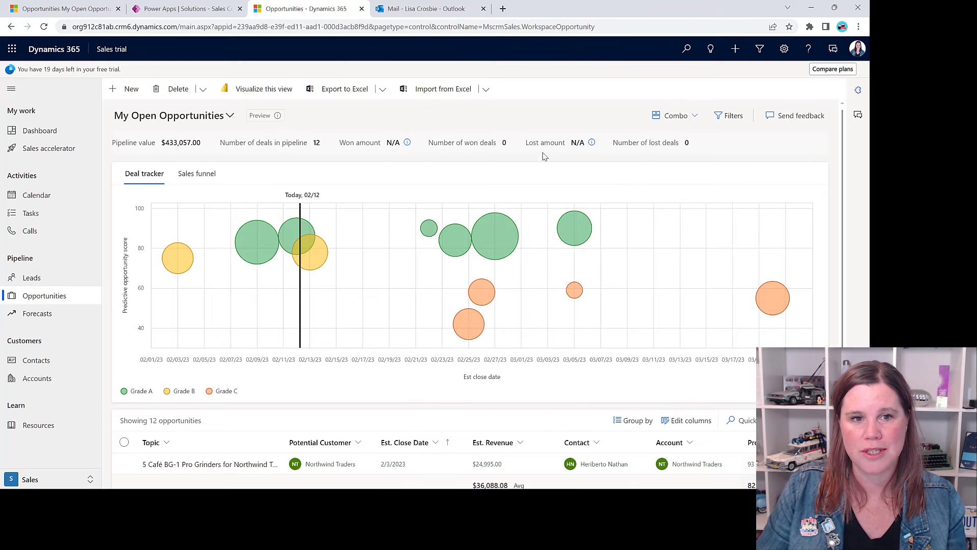
- In the Sales trial environment's My Open Opportunities, examine the details of individual deals across grades A, B and C in the deal tracker chart
scroll(379, 217, down, 1)
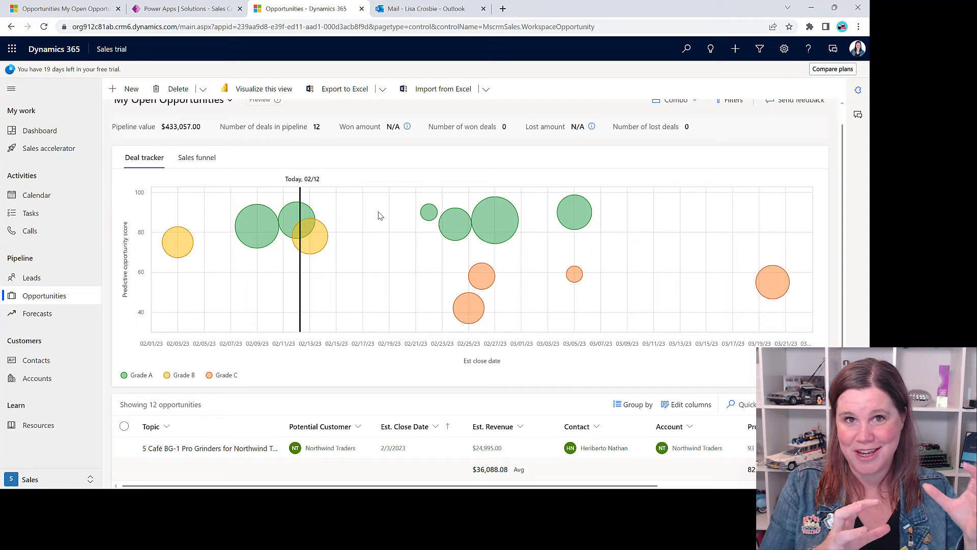
mouse_move(249, 221)
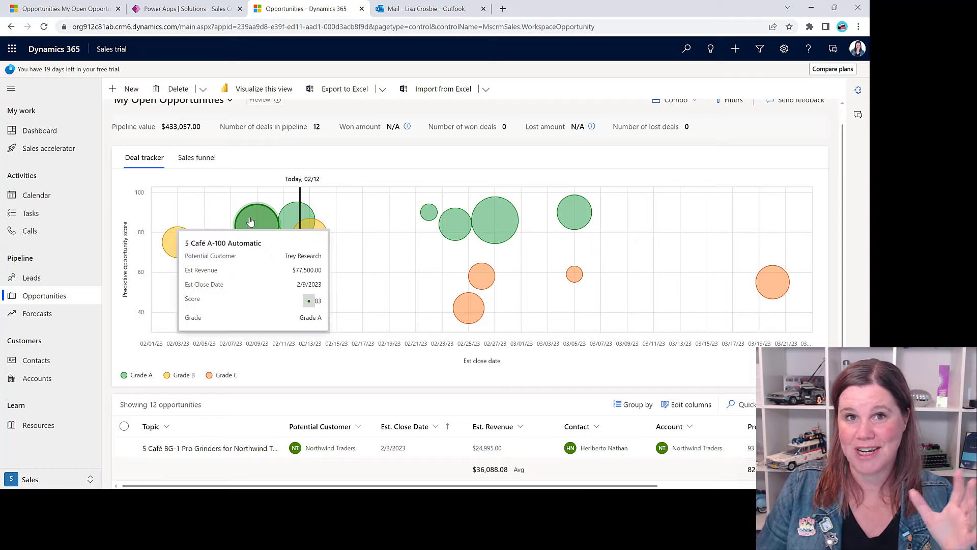
mouse_move(174, 248)
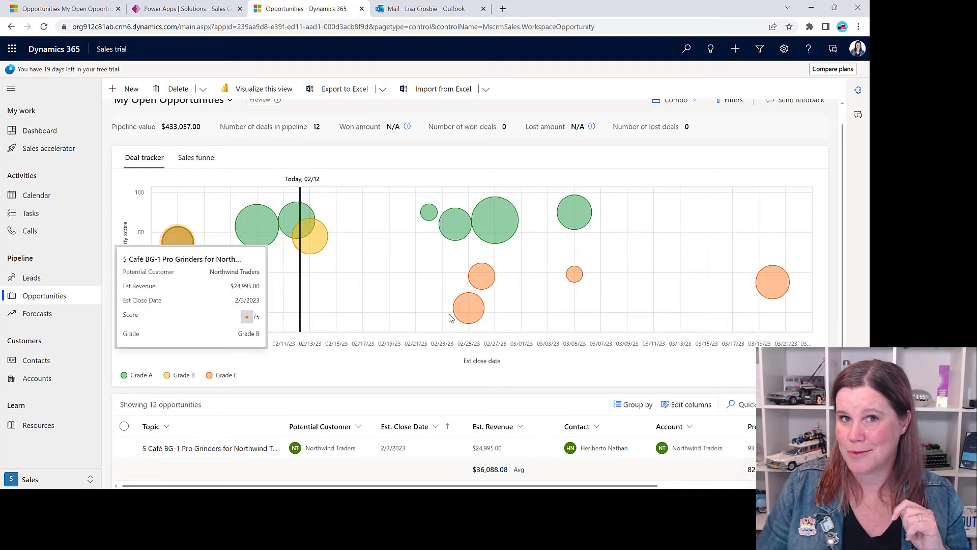
mouse_move(467, 319)
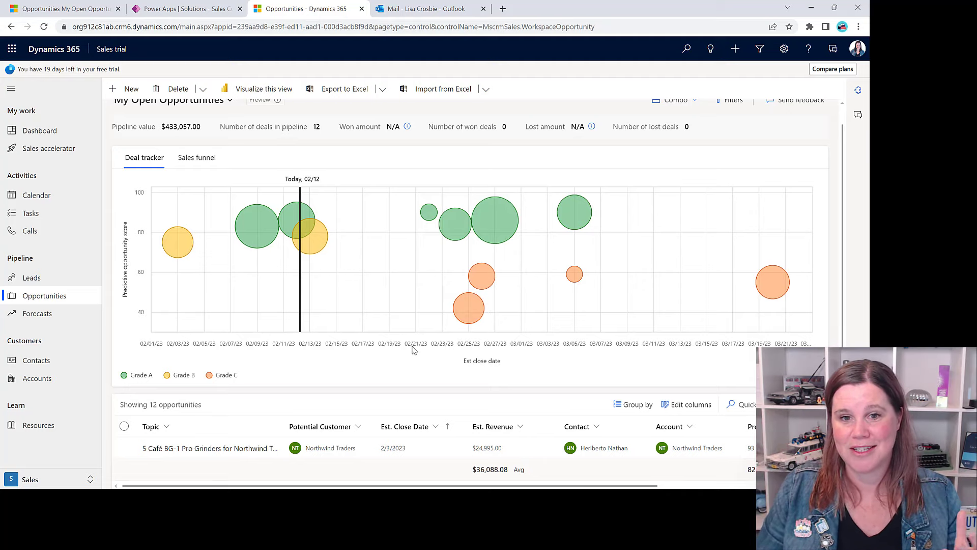
mouse_move(572, 276)
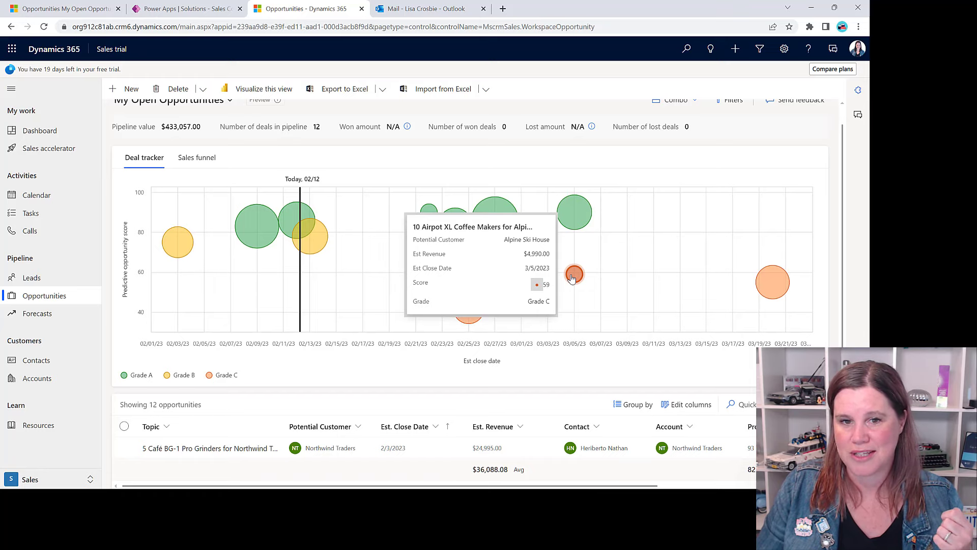
mouse_move(498, 211)
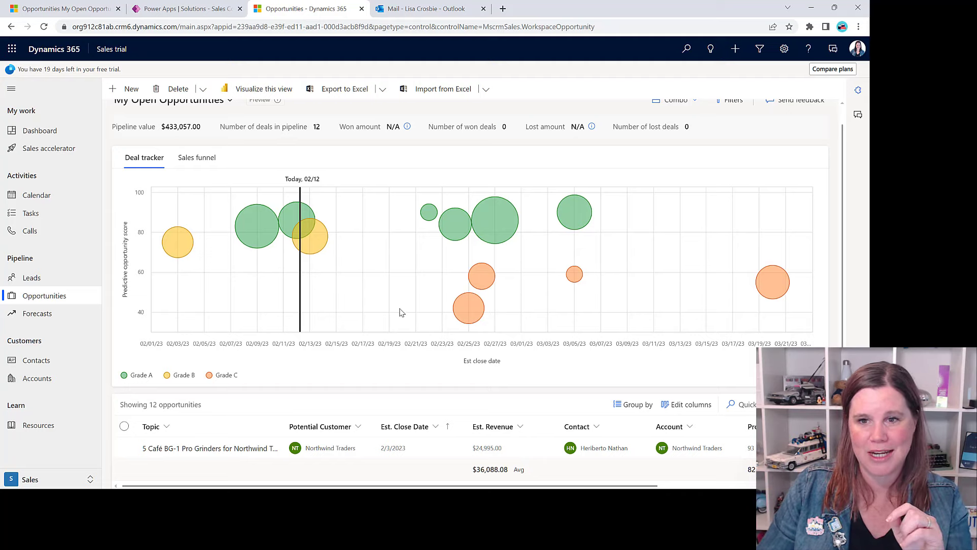
mouse_move(774, 281)
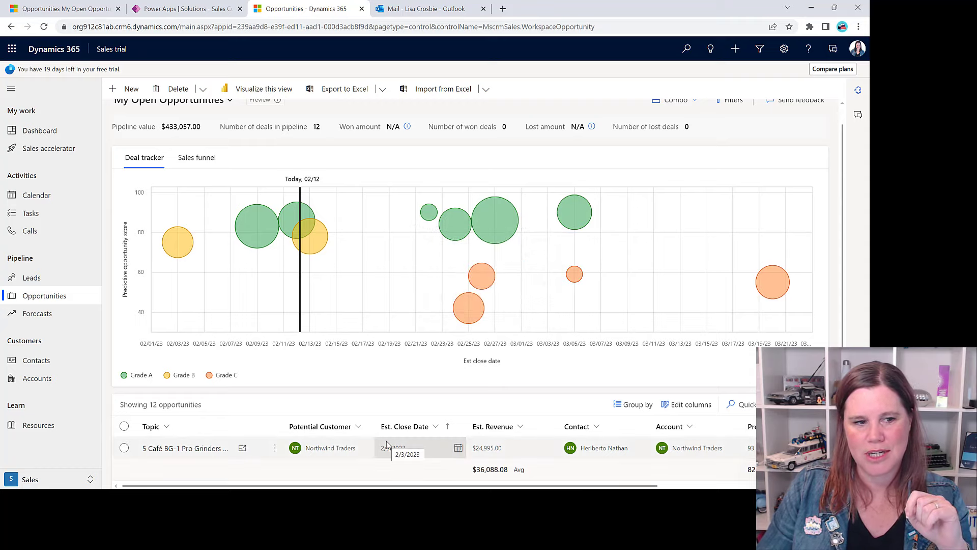
- Open the 5 Café BG-1 Pro Grinders opportunity beside the list and review its key details, contacts, notes and tasks
click(188, 450)
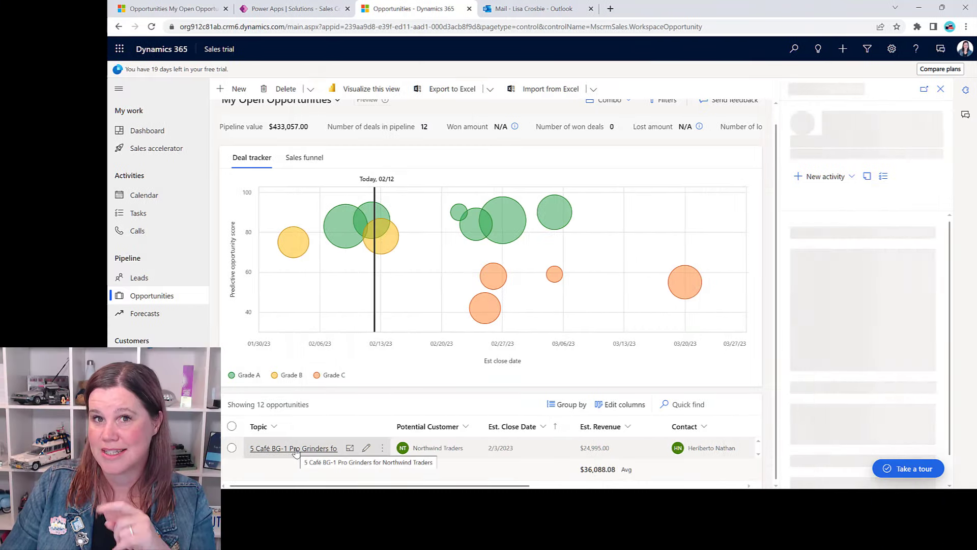
mouse_move(516, 240)
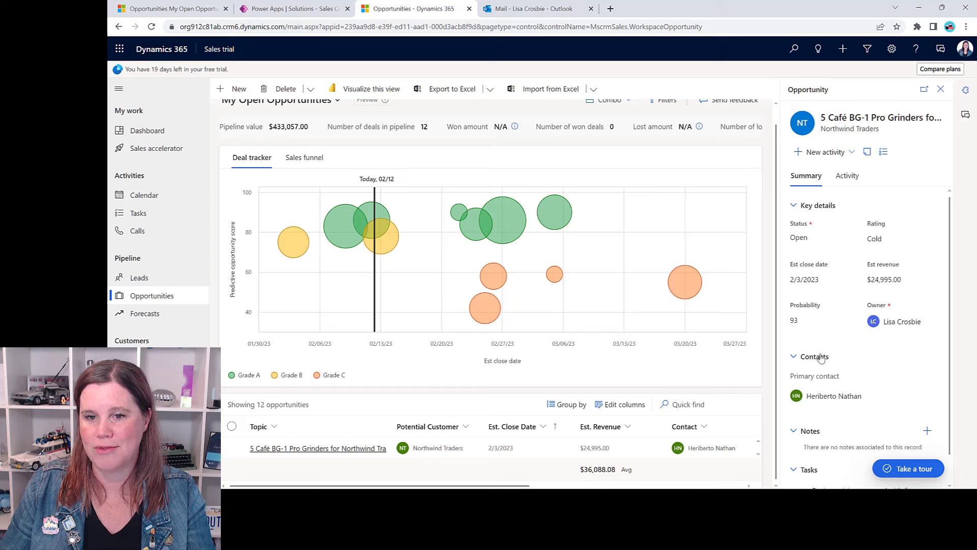
scroll(879, 419, down, 1)
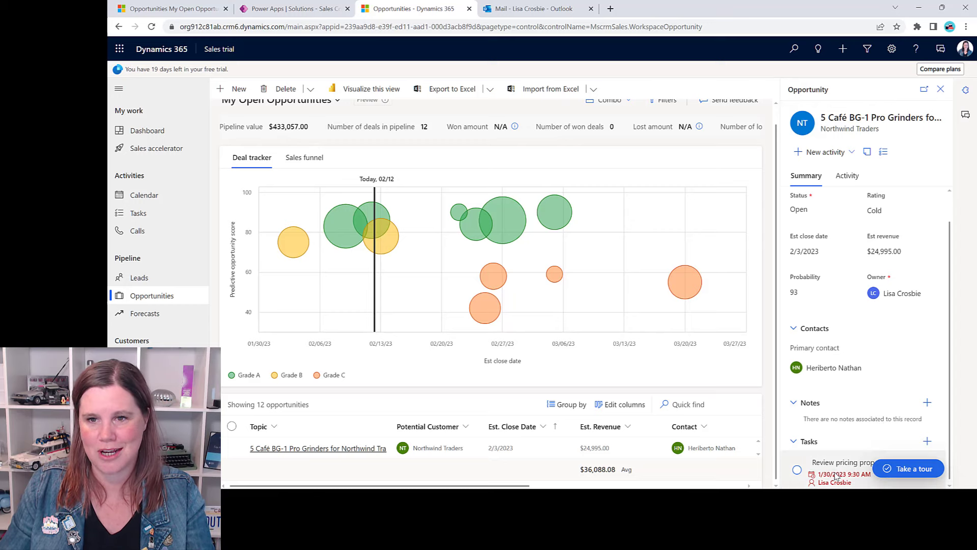
scroll(872, 351, up, 1)
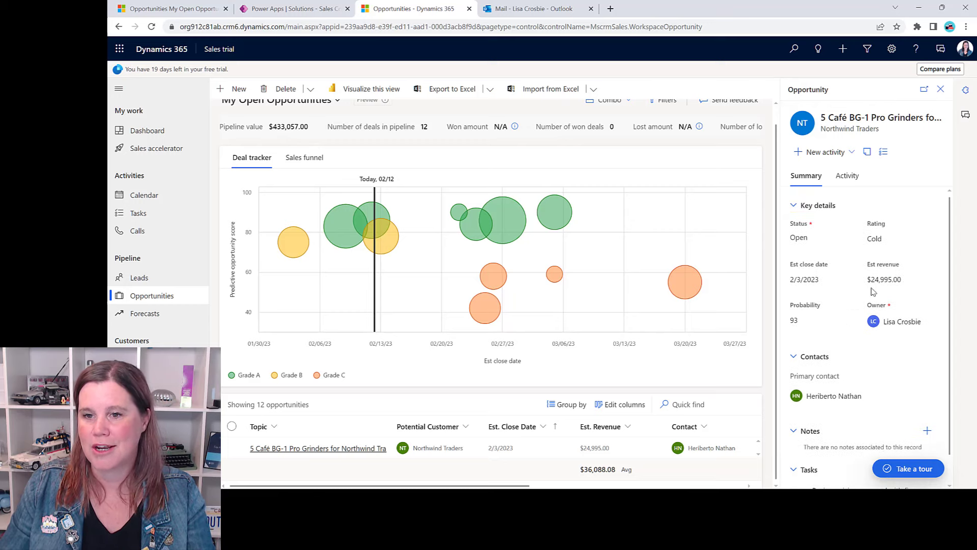
- Try to set the 5 Café BG-1 Pro Grinders opportunity's estimated revenue to 30000 from the side pane, and show its new activity options
click(929, 280)
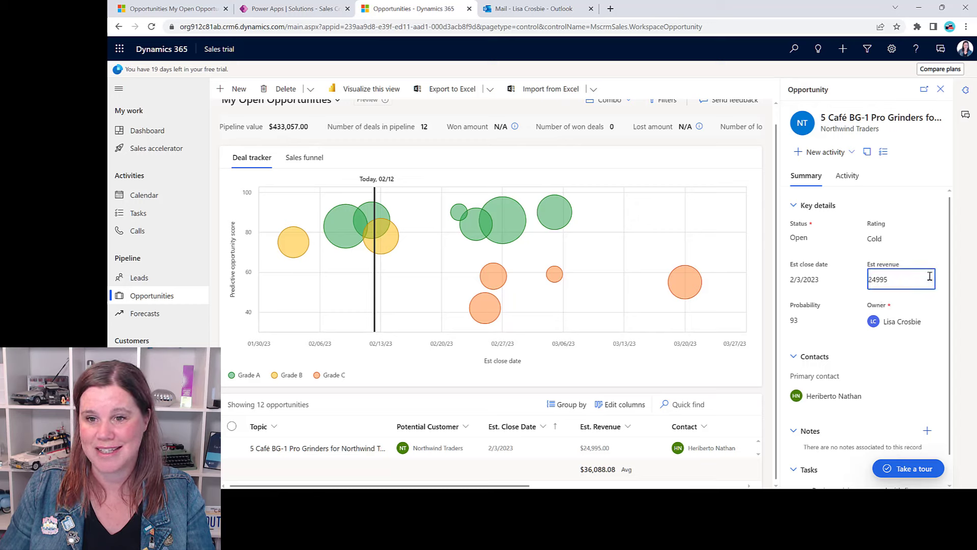
double_click(875, 279)
text(30)
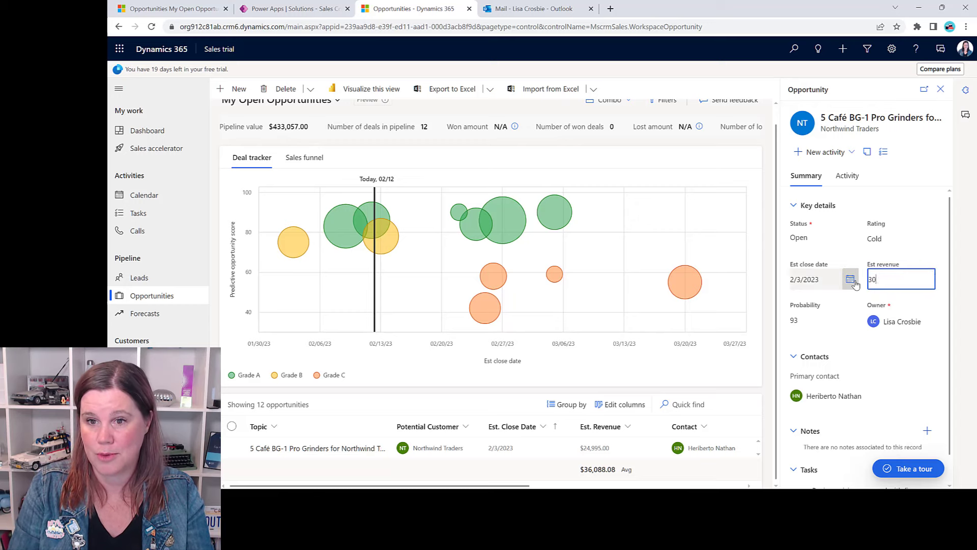
text(,000.0)
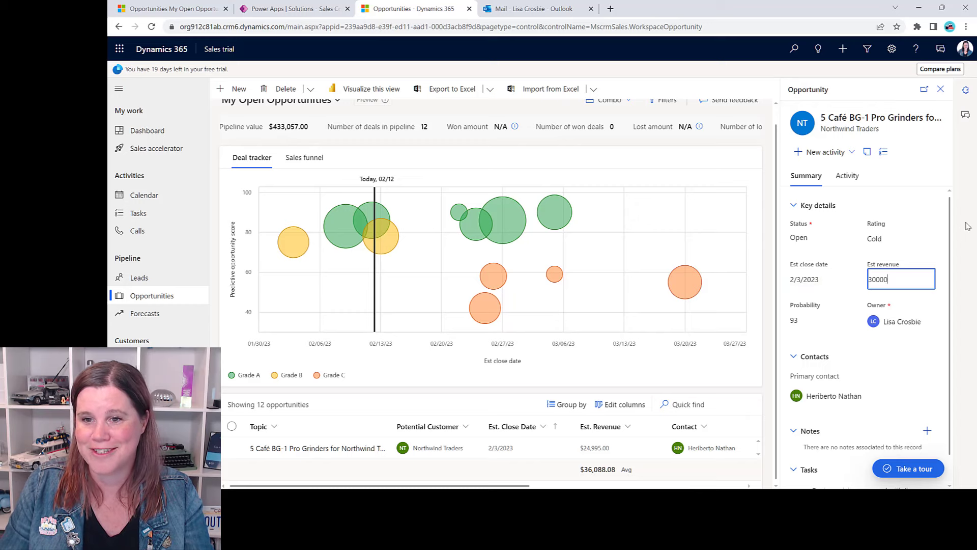
click(888, 359)
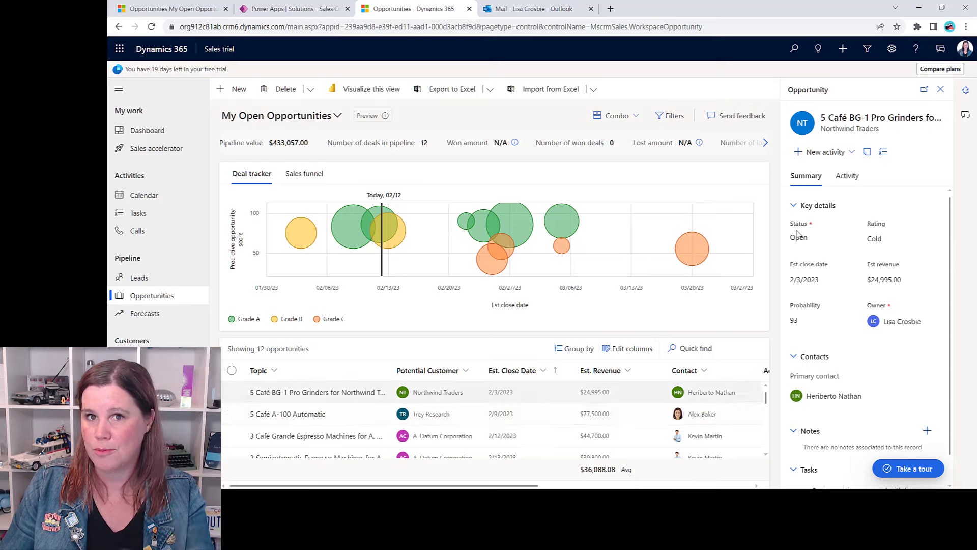
click(850, 153)
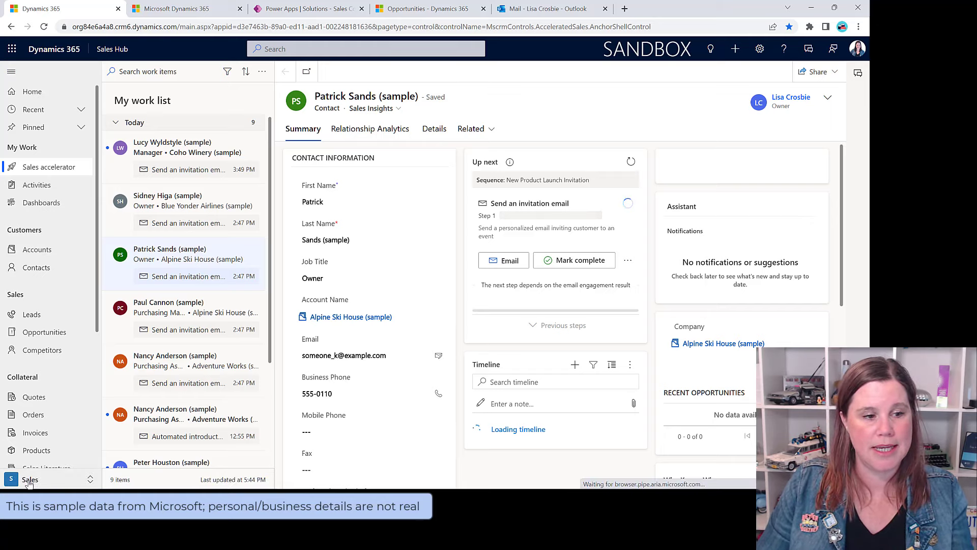
- In Sales Hub, open the Sales Insights settings for sequences and inspect the Automated introductory email step of the Incoming Leads sequence
click(29, 481)
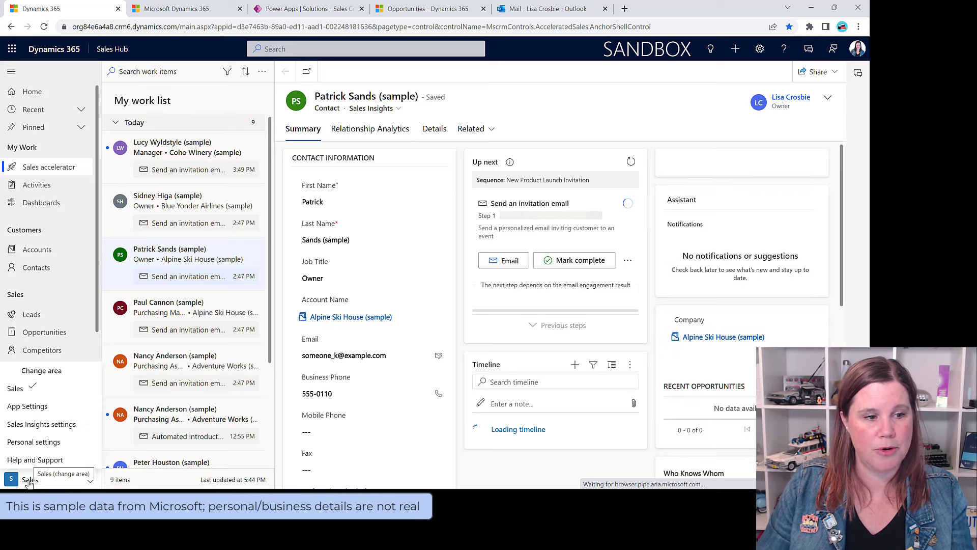
click(28, 425)
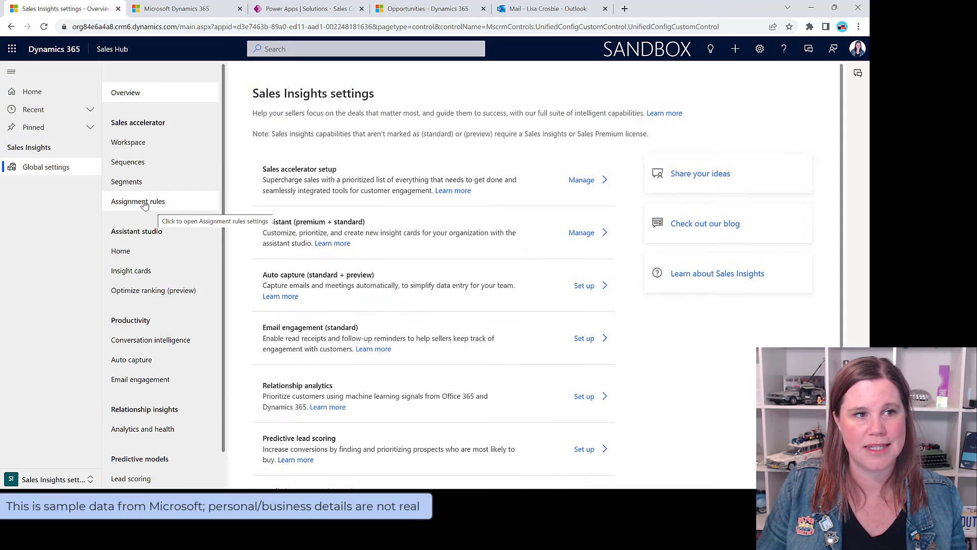
click(128, 163)
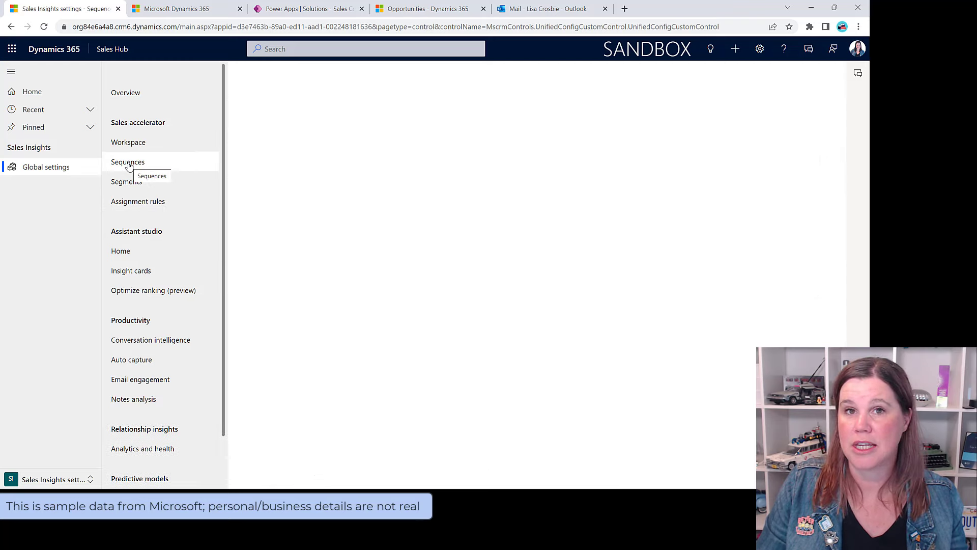
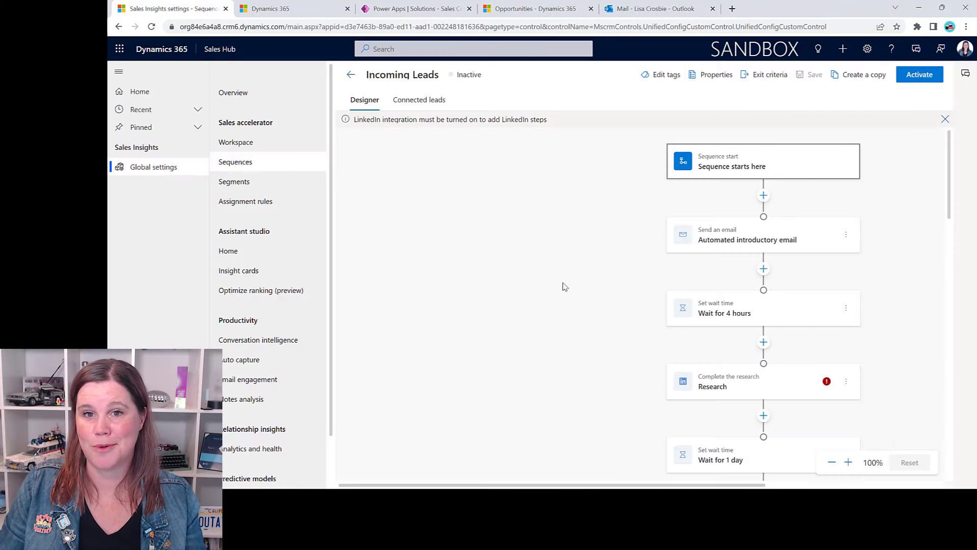
click(743, 232)
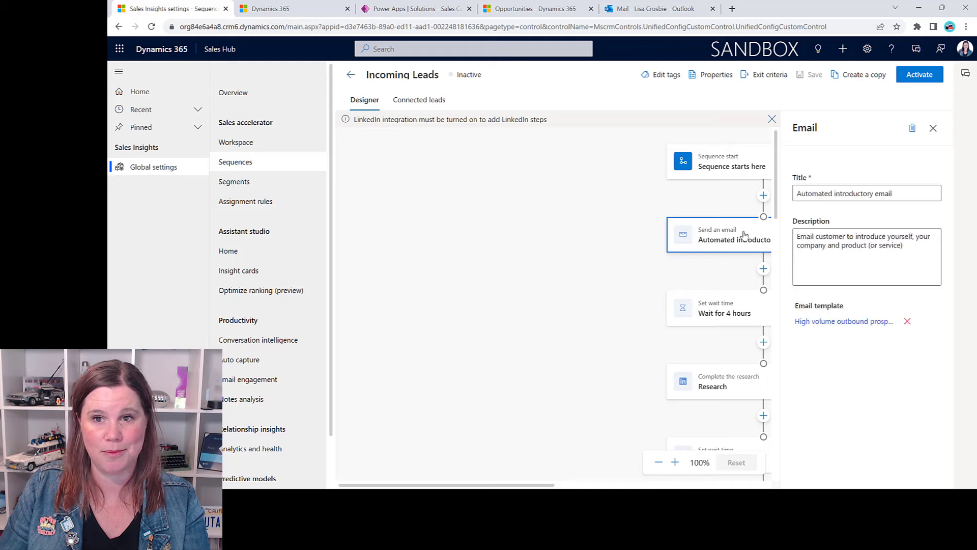
click(931, 131)
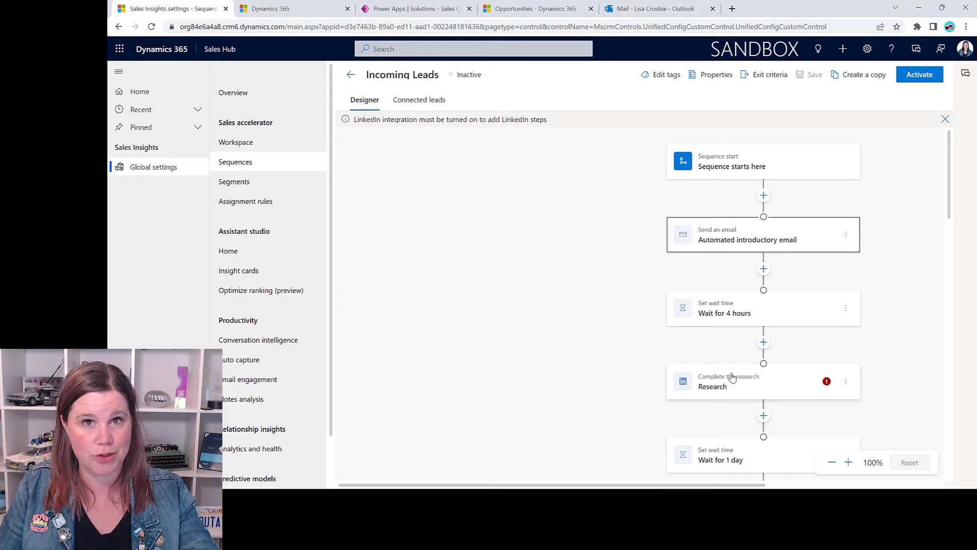
- Delete the LinkedIn Research step from the Incoming Leads sequence and inspect the settings of its Advanced phone condition
click(847, 384)
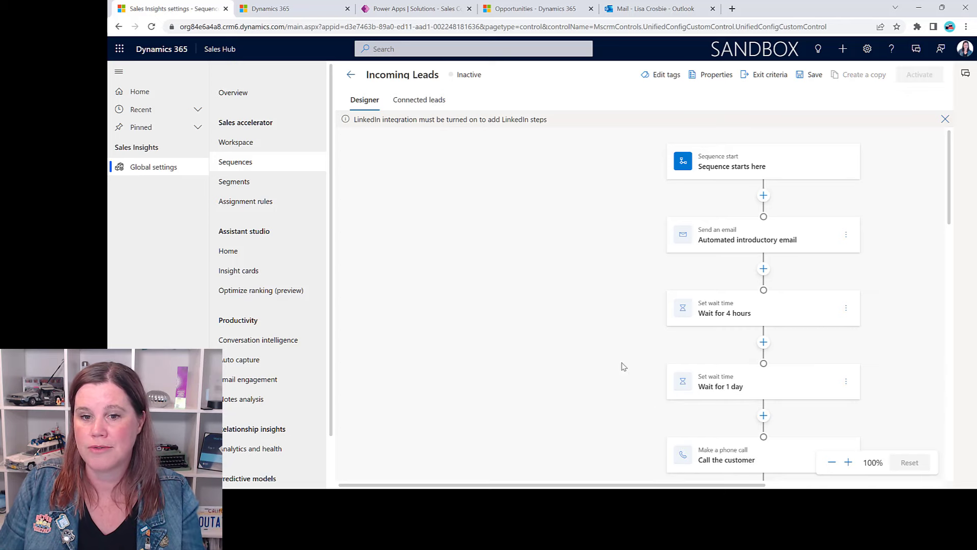
scroll(623, 367, down, 2)
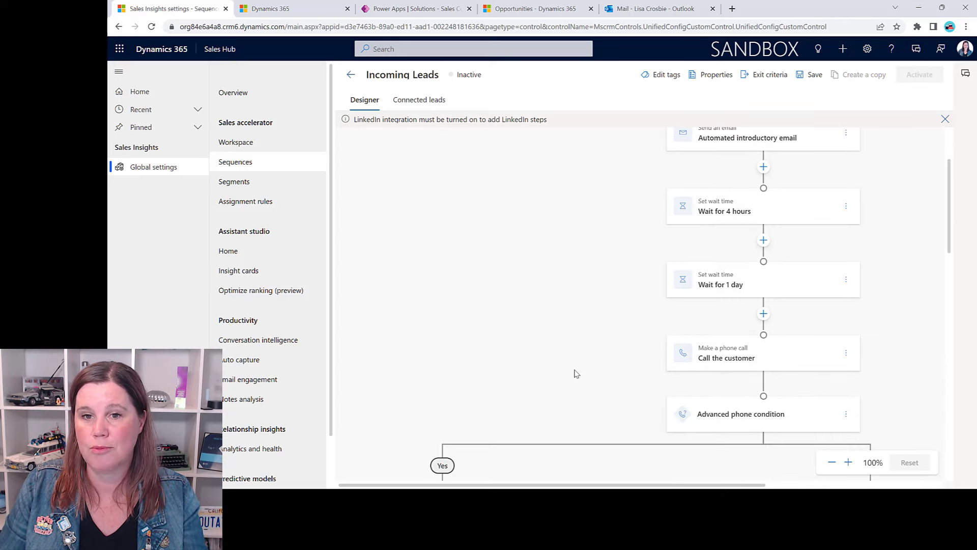
scroll(575, 373, down, 2)
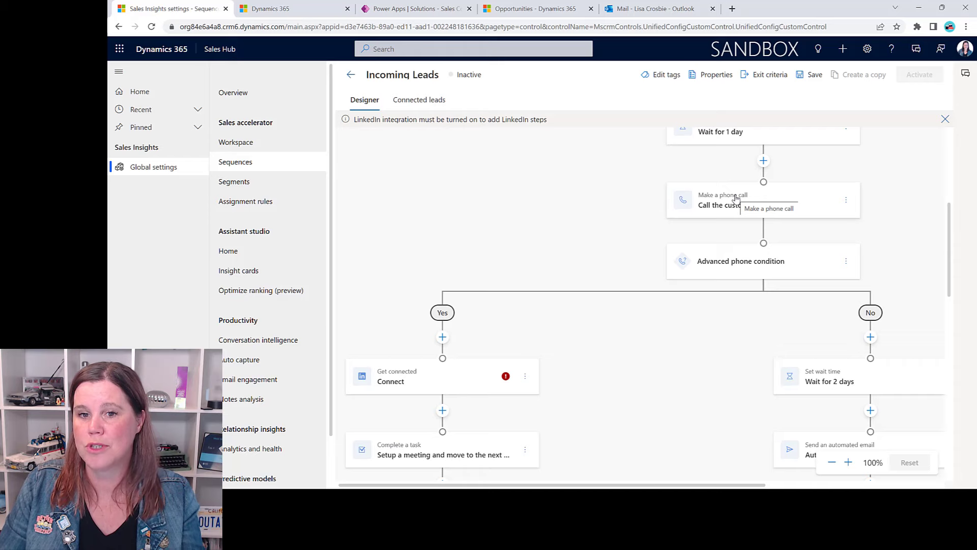
click(730, 260)
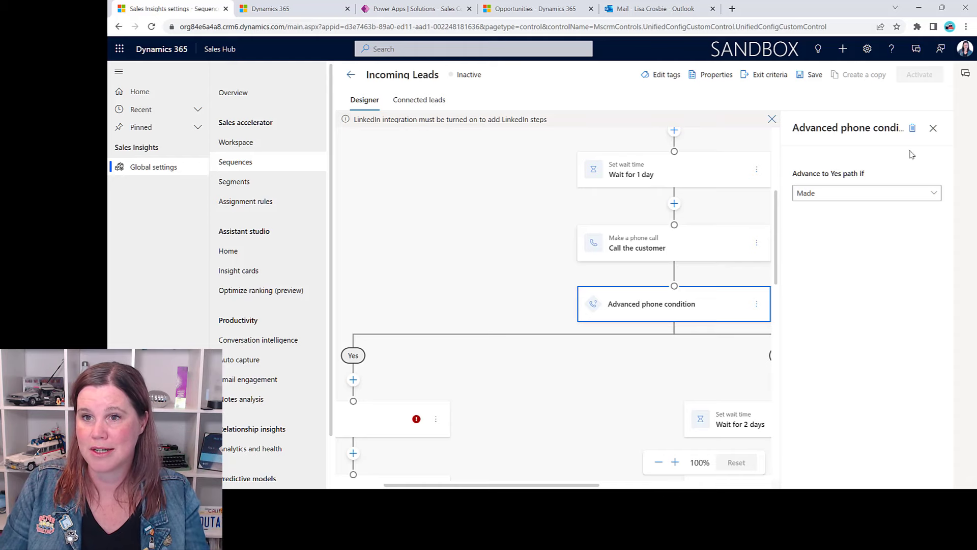
click(932, 128)
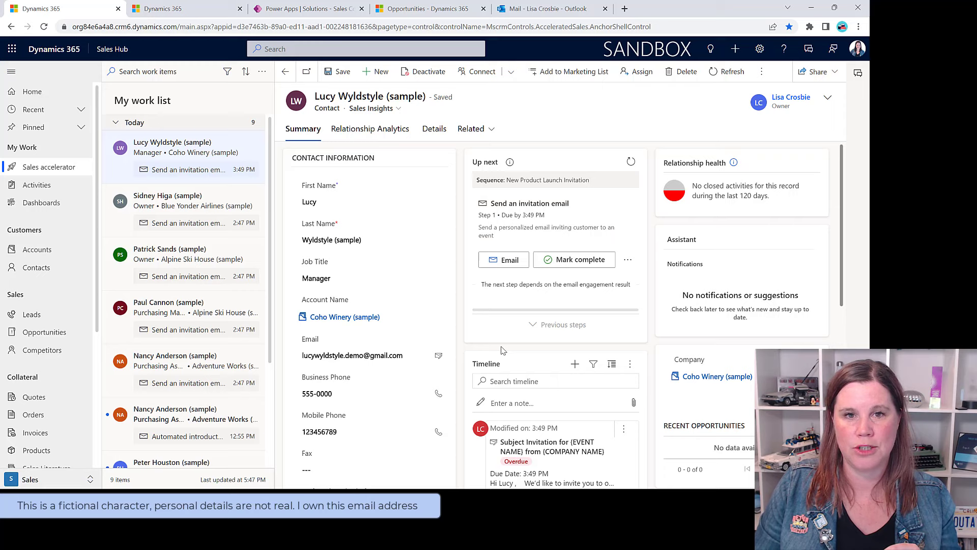
- Email the launch event invitation from the sample contact's Up next sequence step and refresh the sequence progress
click(503, 260)
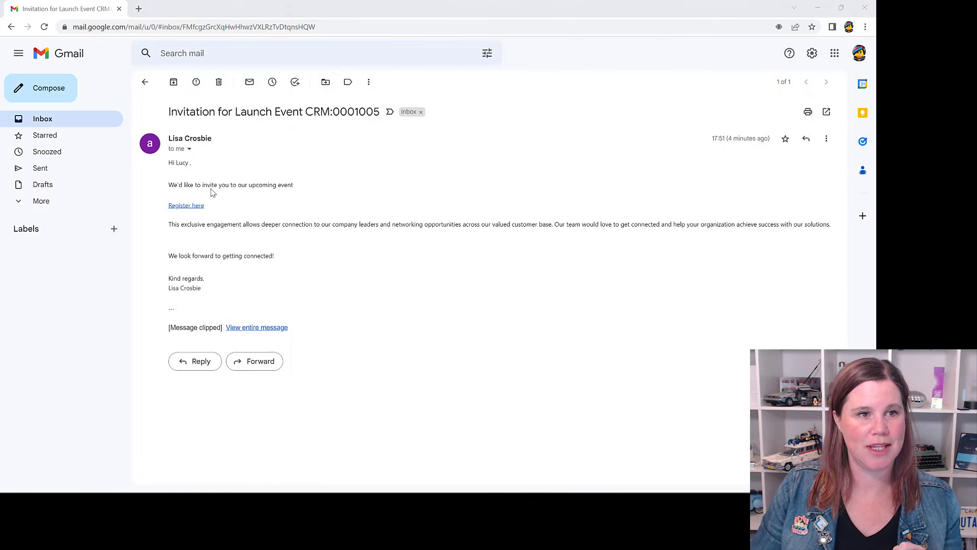
click(589, 210)
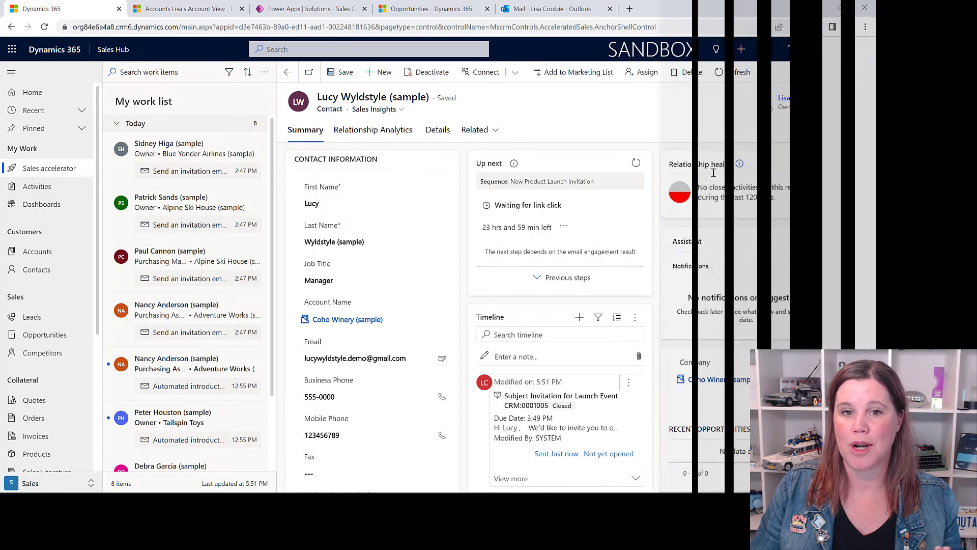
click(636, 163)
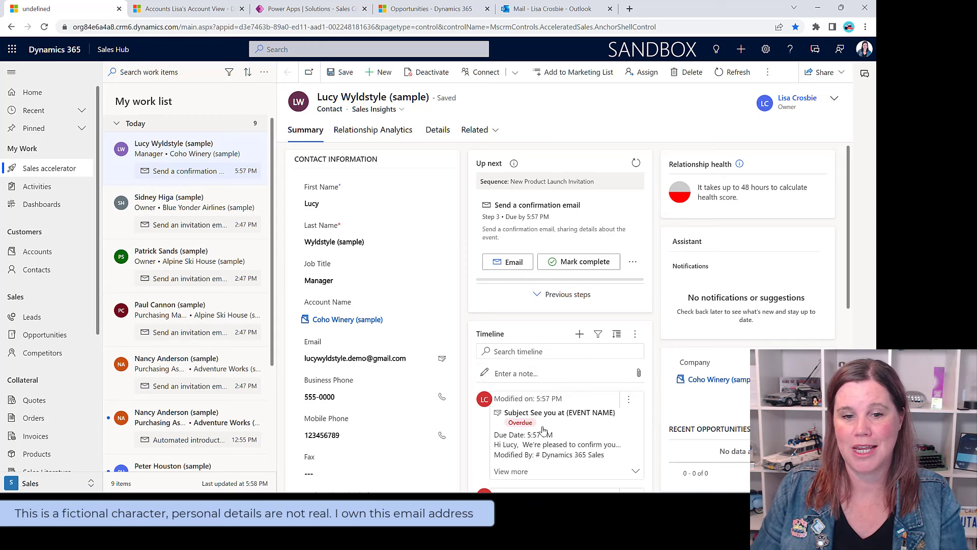
- Review the contact's timeline for the invitation and confirmation emails, and check the next sequence step
scroll(543, 471, down, 1)
scroll(543, 471, down, 1)
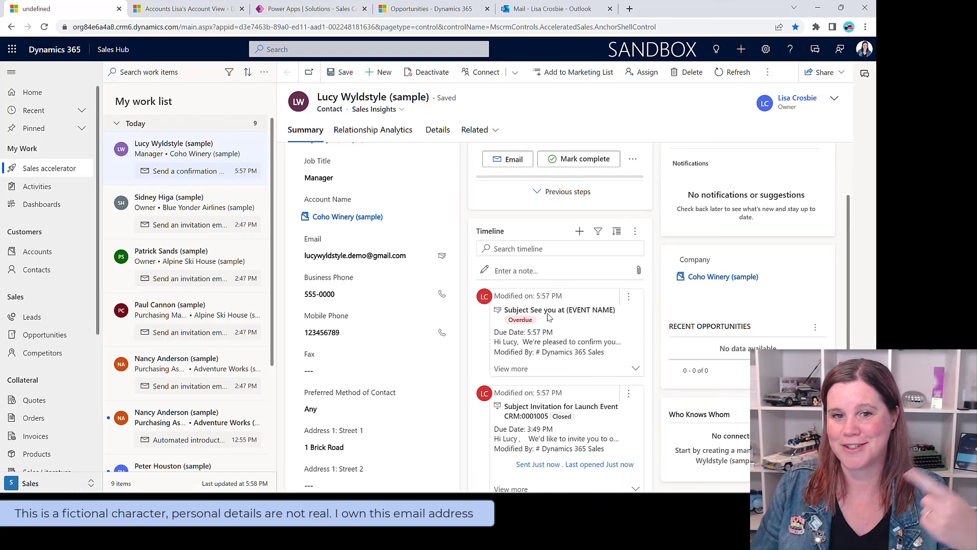
scroll(548, 317, up, 2)
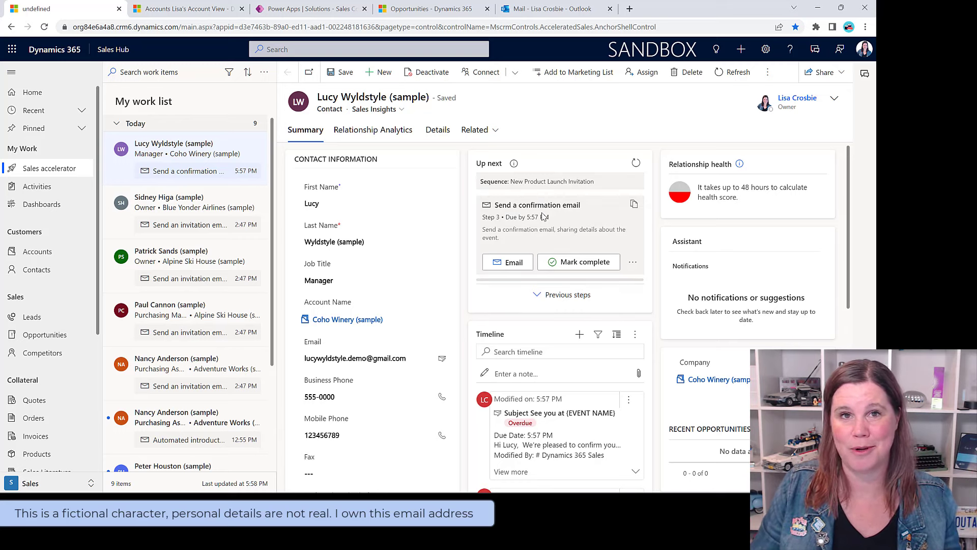
- Show the work list's filter options for due date and record type
click(229, 73)
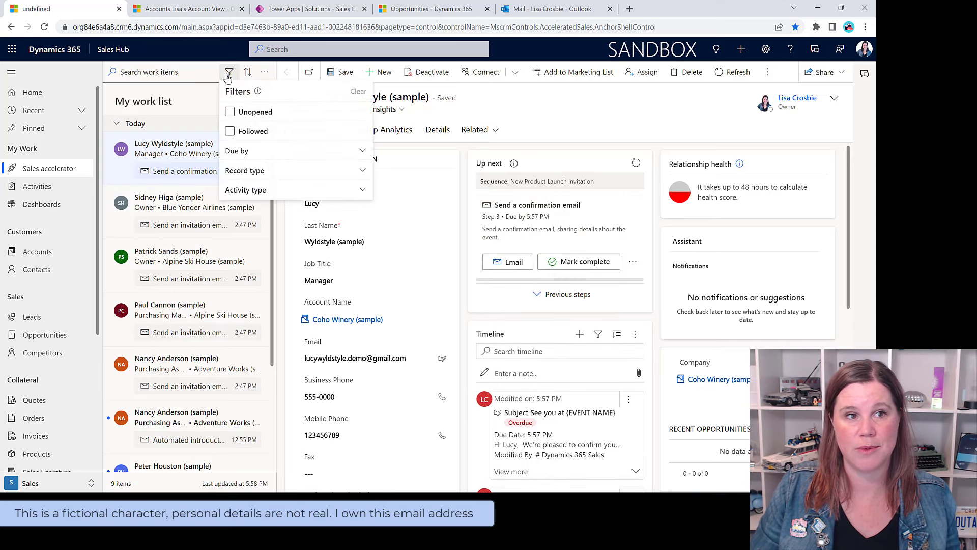
click(233, 151)
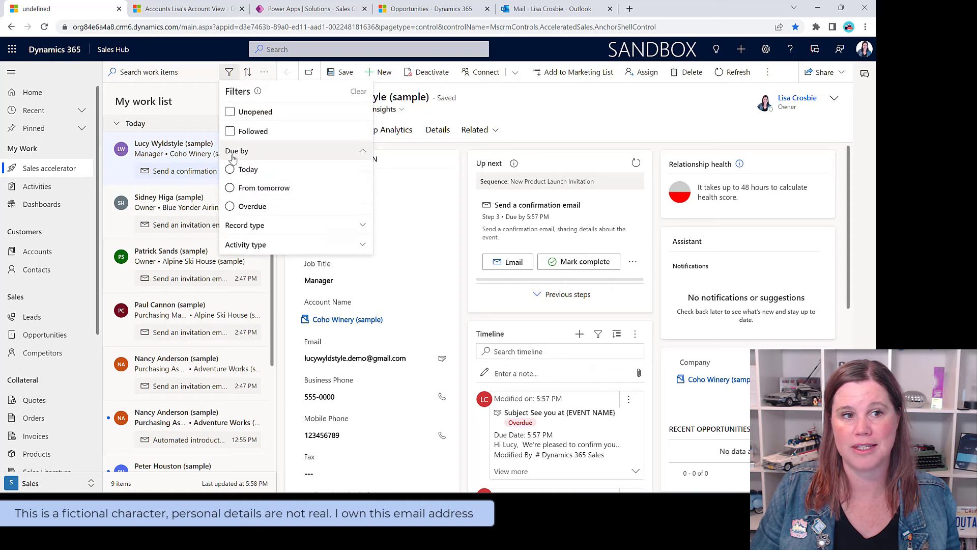
click(258, 226)
click(260, 263)
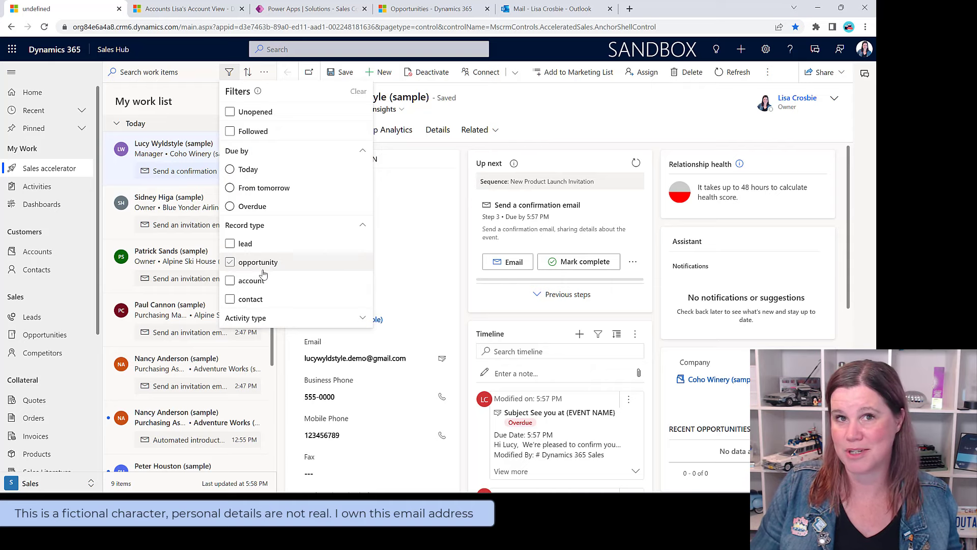
click(263, 275)
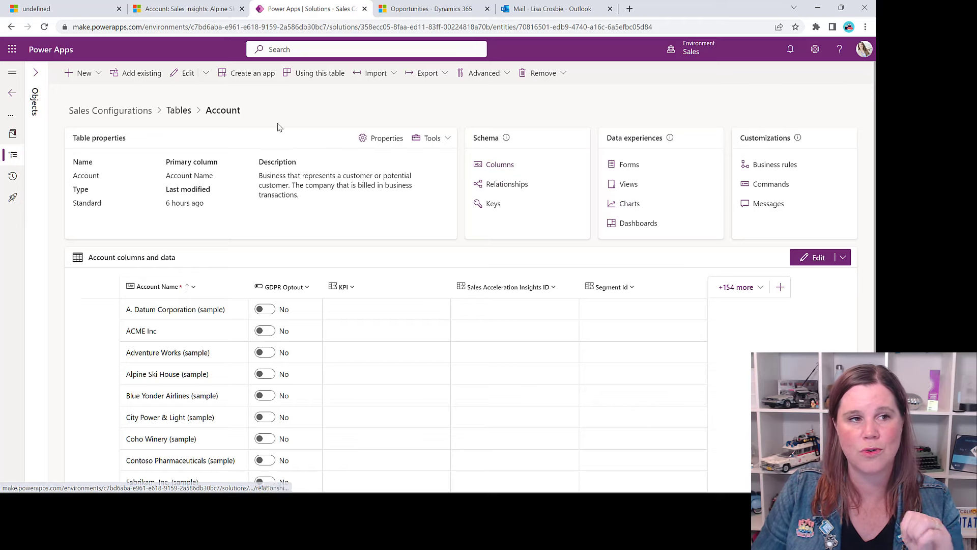
- In the Power Apps Account table, start a new column named Account Level with the Choice data type
click(99, 75)
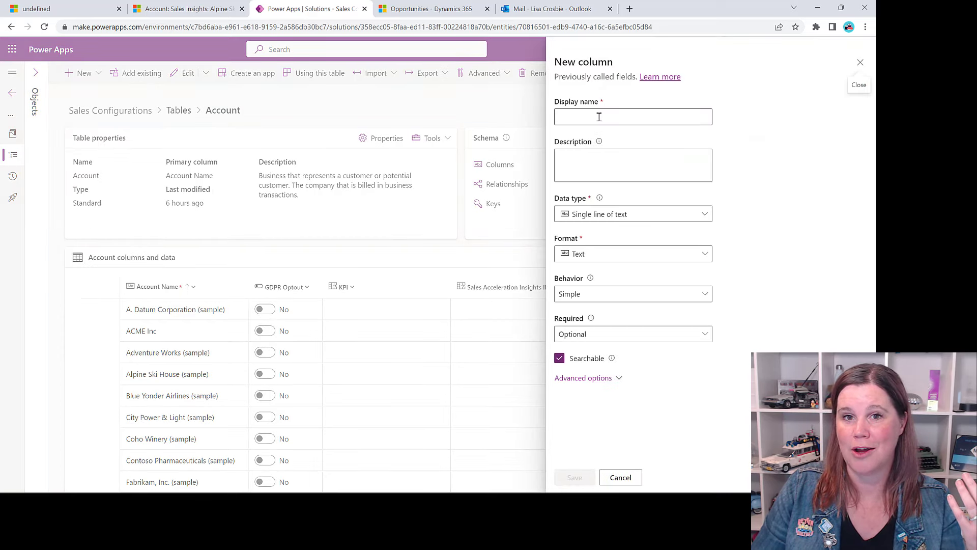
click(594, 114)
text(Account Level)
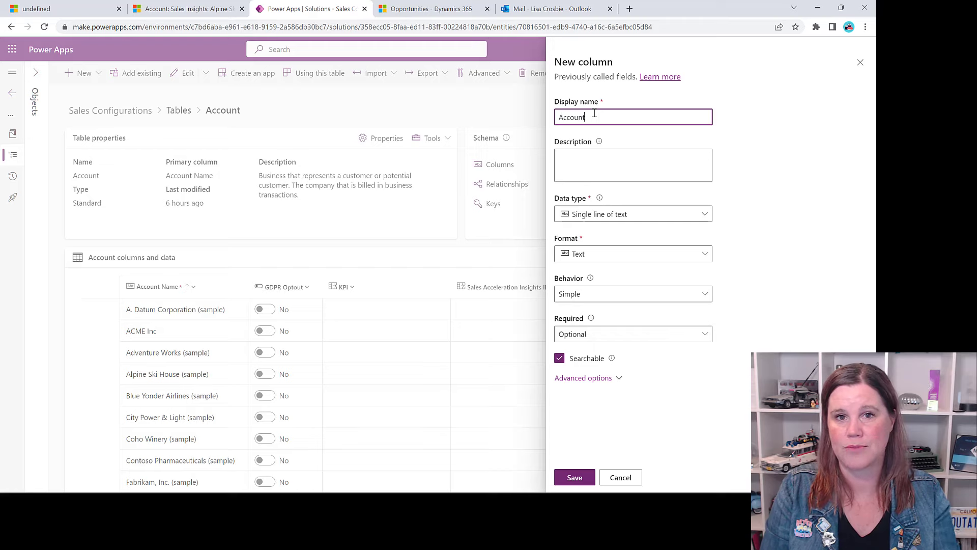
click(610, 214)
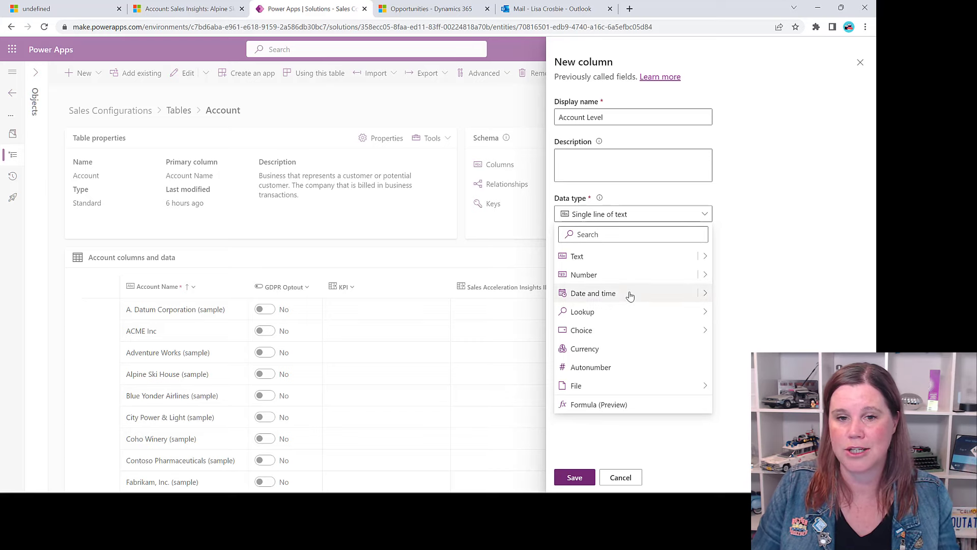
mouse_move(585, 330)
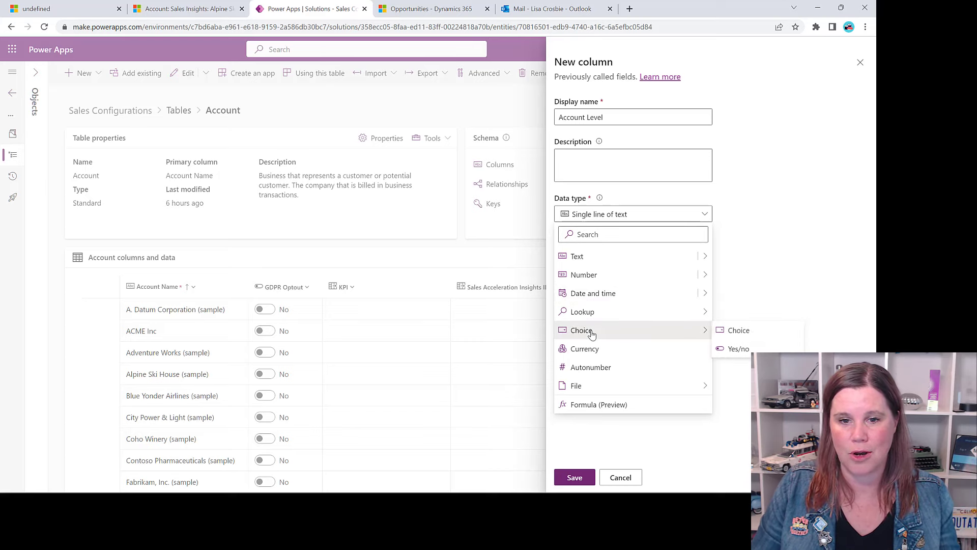
click(738, 331)
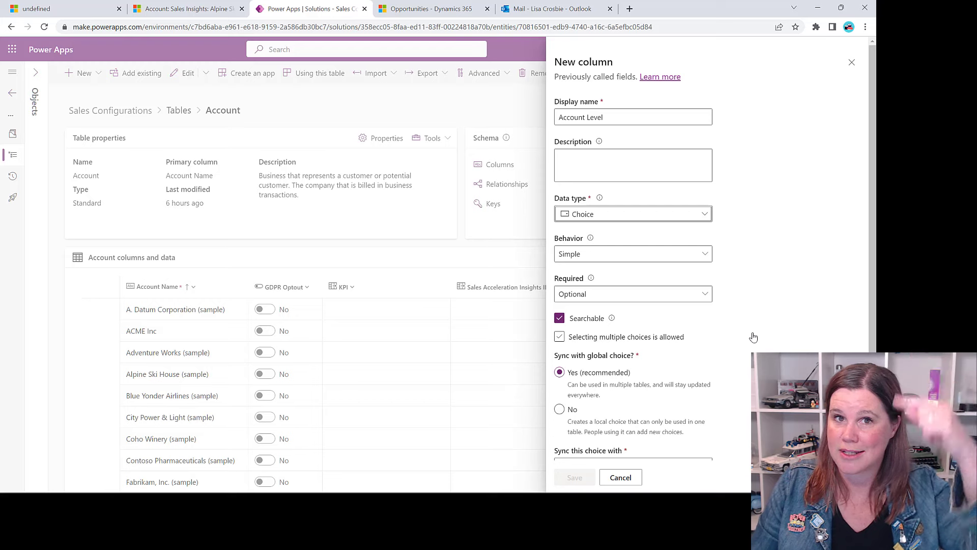
- Make Account Level a local choice with the options Gold, Silver and Bronze, and save the column
scroll(756, 327, down, 2)
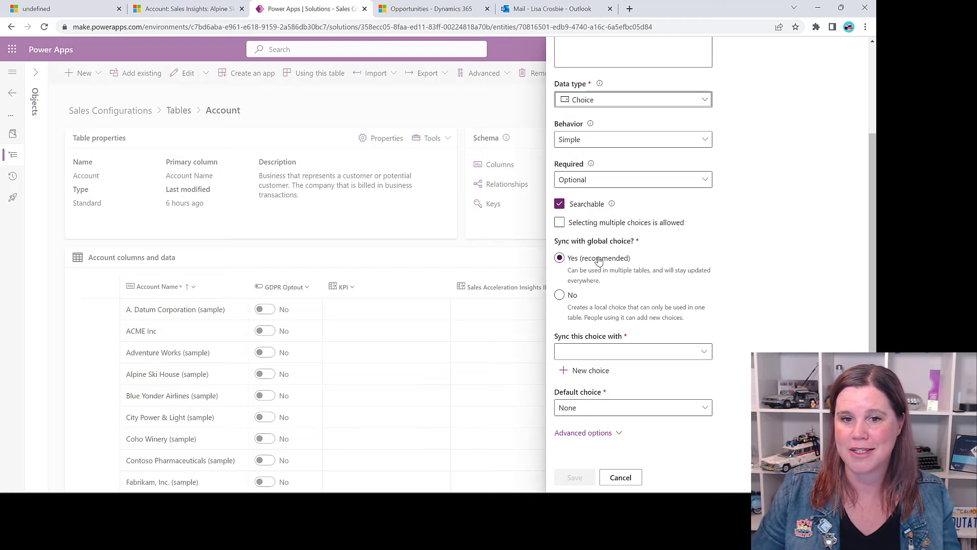
click(559, 295)
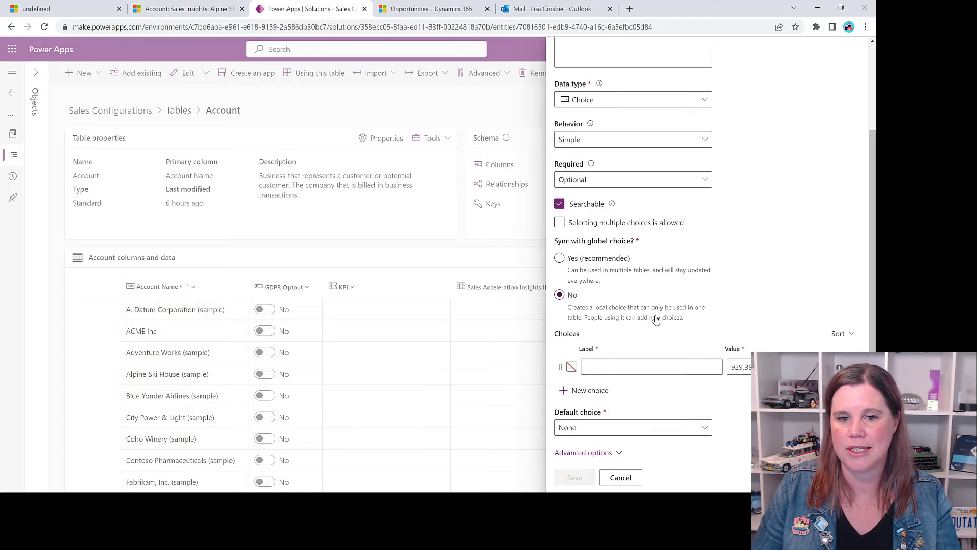
click(615, 367)
text(Gold)
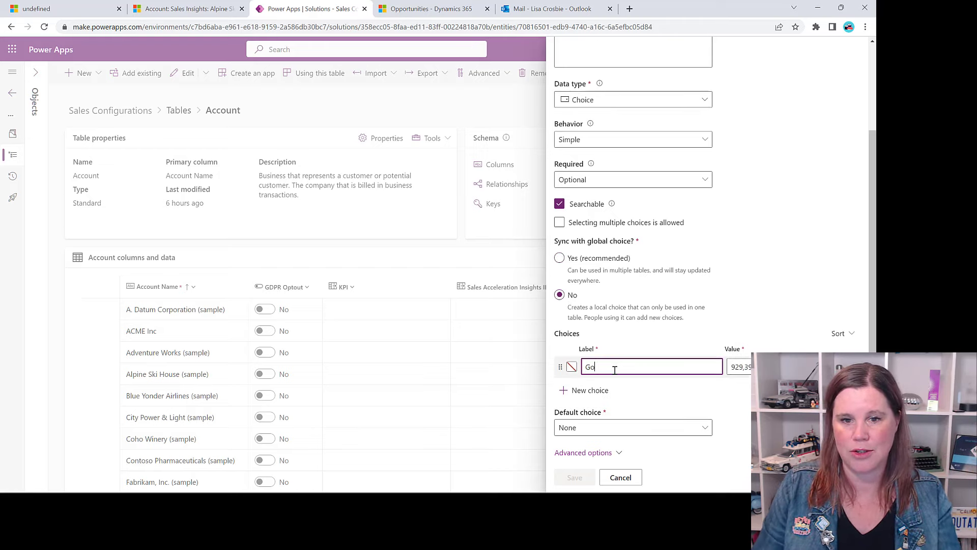
click(604, 390)
text(Silver)
click(601, 411)
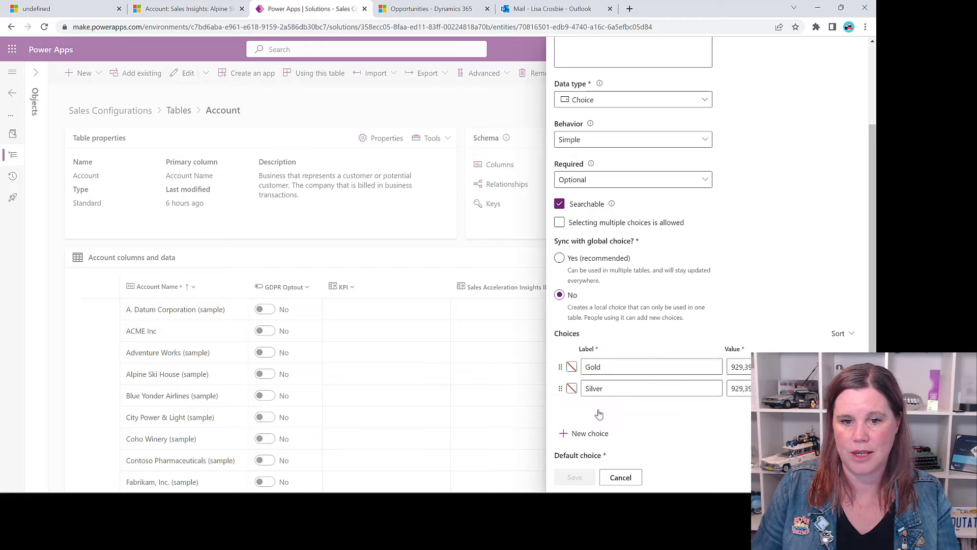
text(Bronze)
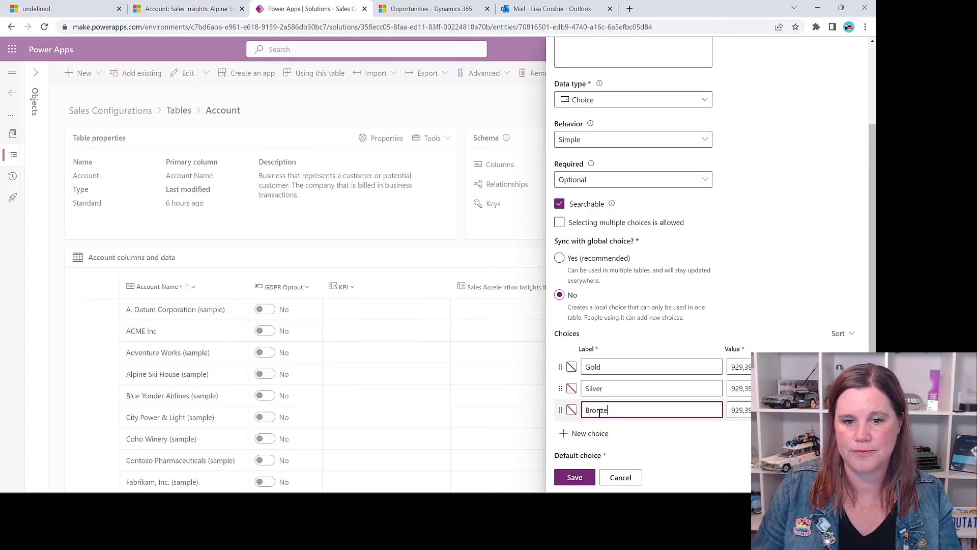
click(575, 476)
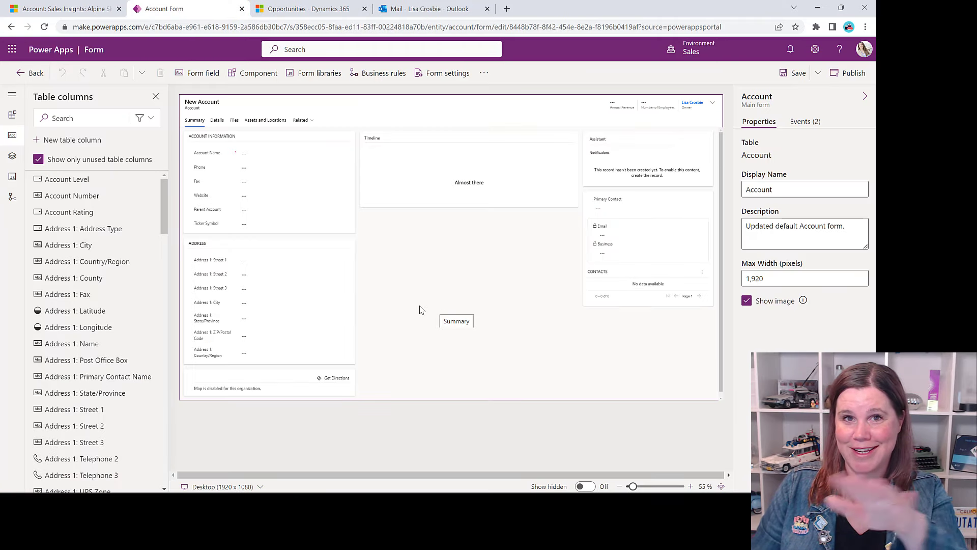
- Compare the Alpine Ski House account record with the Account form's layout in the form editor
click(68, 6)
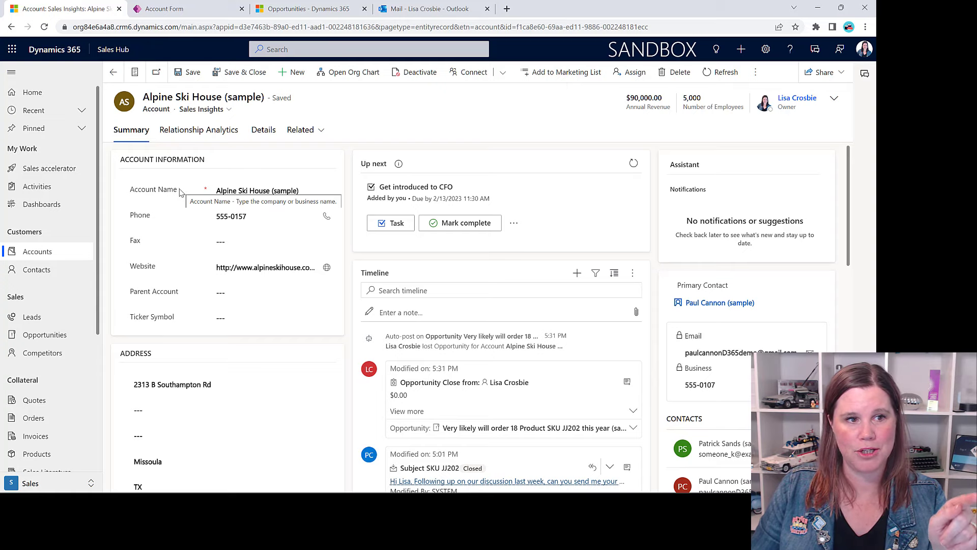
click(189, 11)
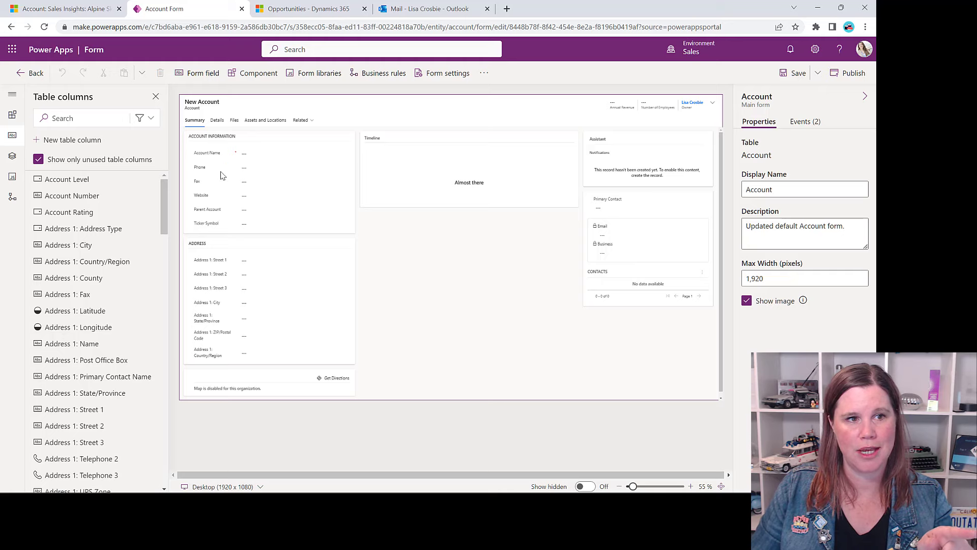
mouse_move(632, 486)
mouse_down()
mouse_move(646, 487)
mouse_move(637, 487)
mouse_up()
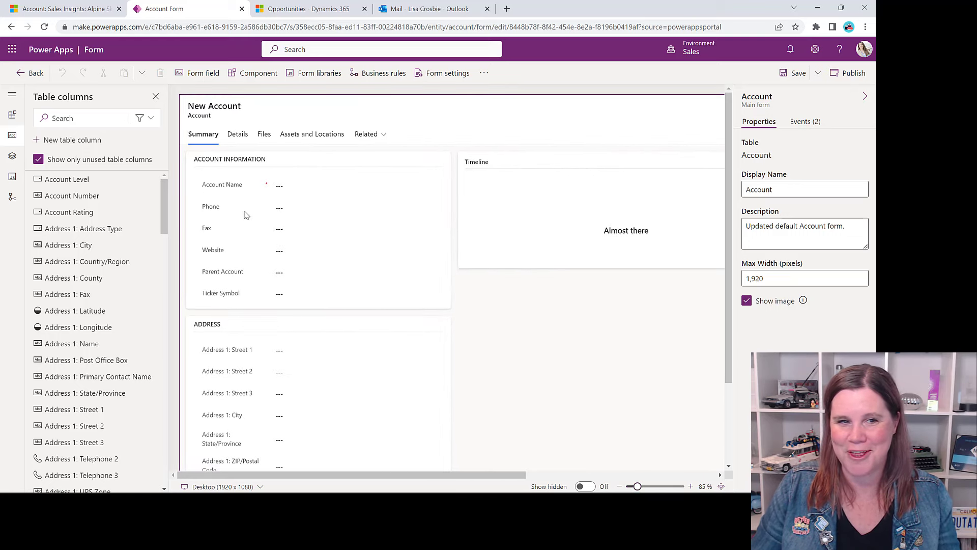
- Change the label of the Account form's ACCOUNT INFORMATION section to Account Summary
drag(320, 163, 314, 165)
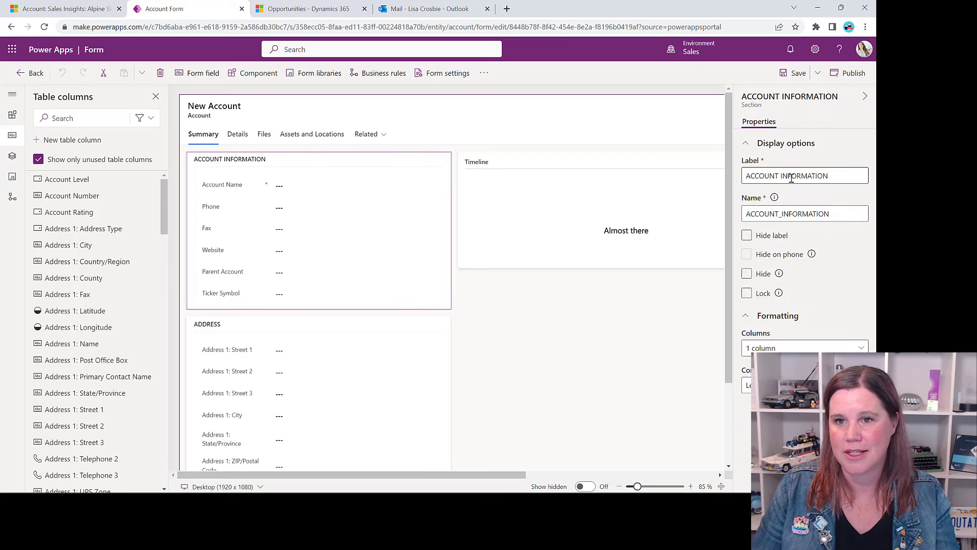
double_click(782, 176)
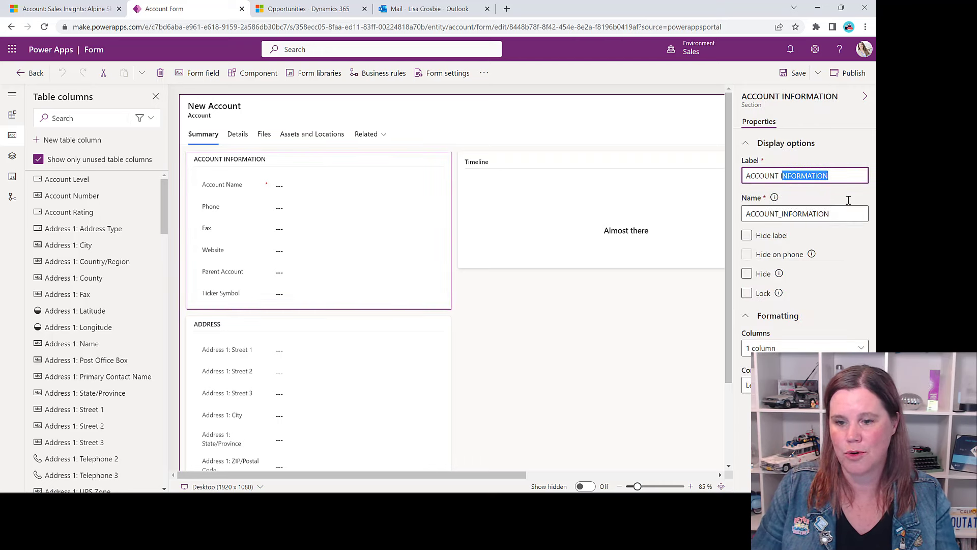
key(BackSpace)
text(Su)
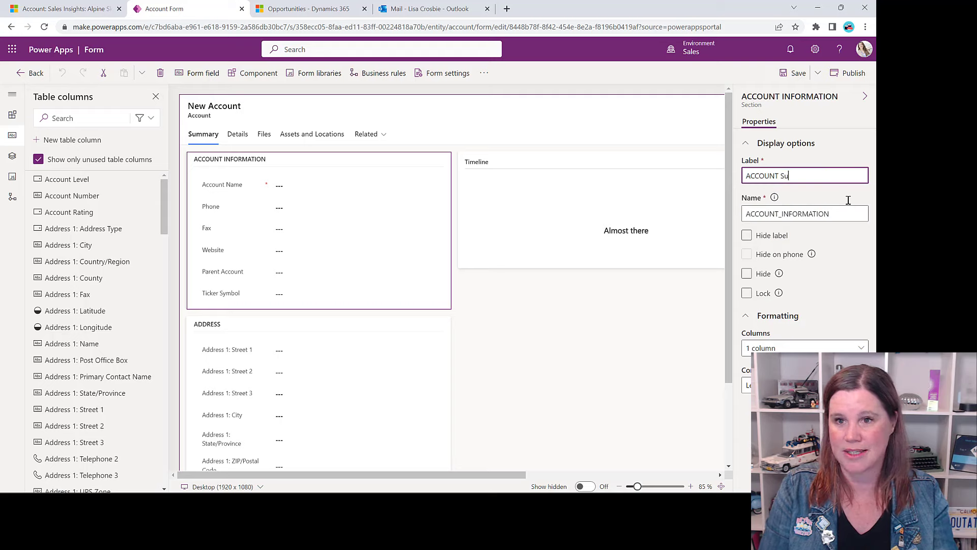
text(mmary)
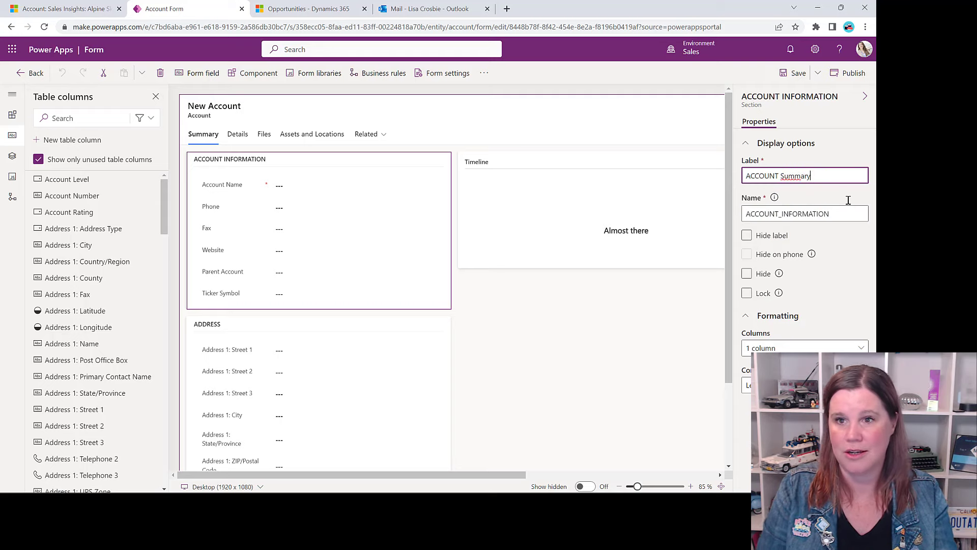
double_click(778, 175)
text(Account)
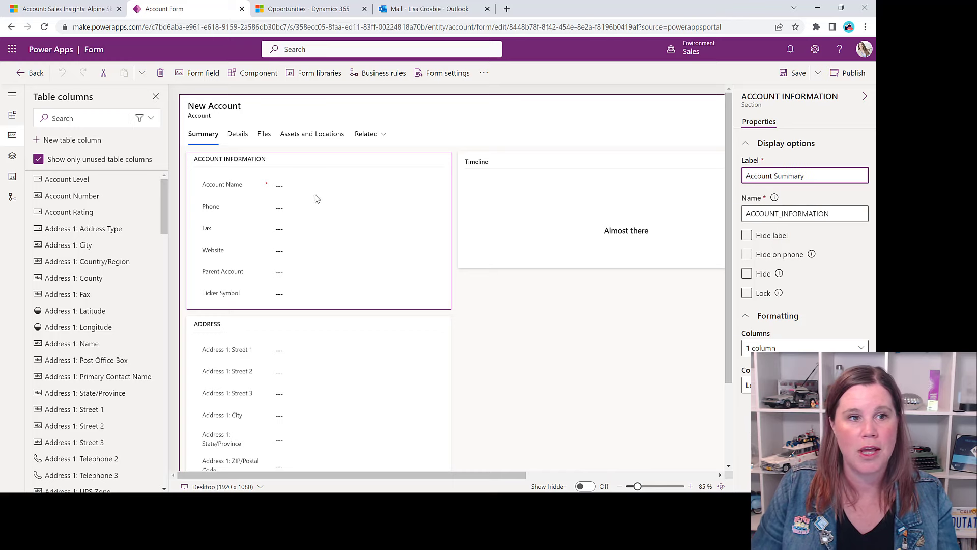
- Remove the Fax and Ticker Symbol fields from the Account Summary section of the Account form
click(208, 231)
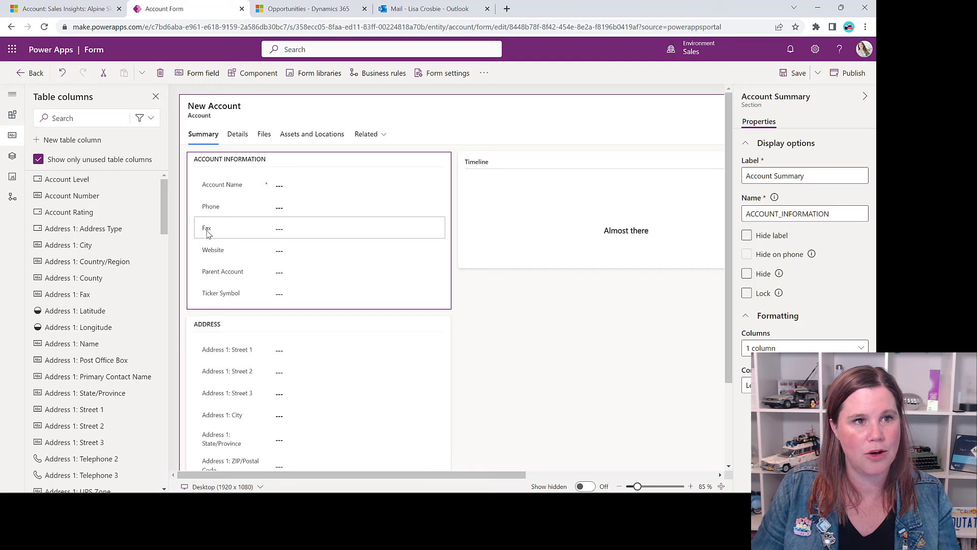
click(208, 232)
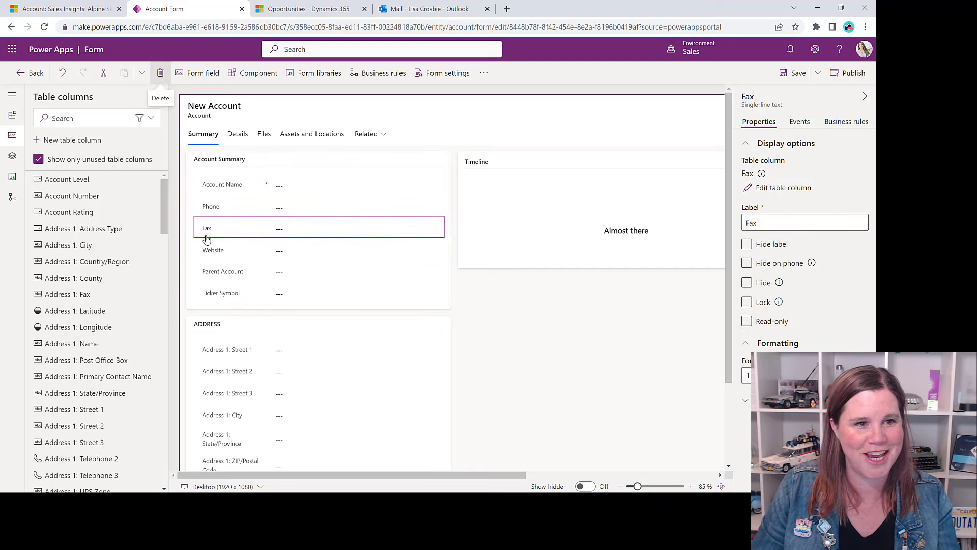
key(Up)
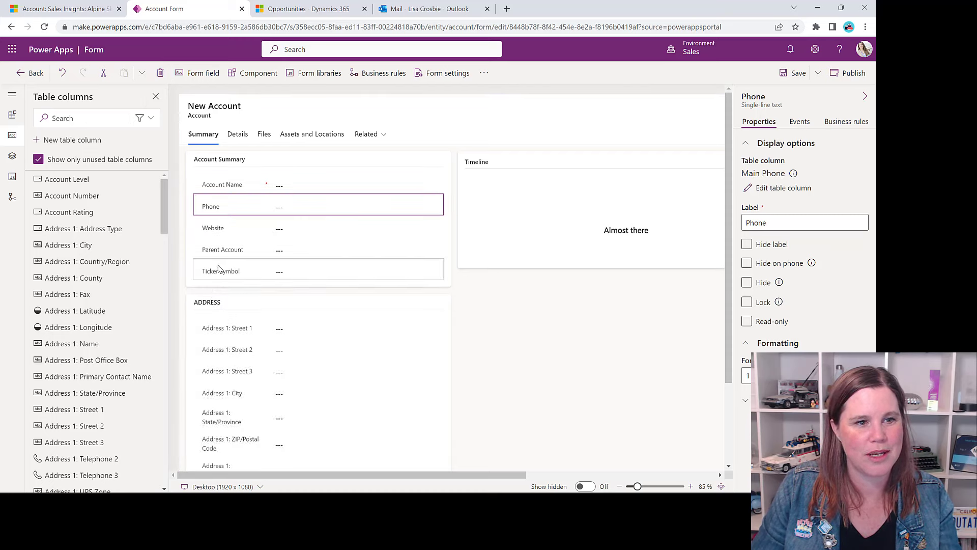
click(219, 268)
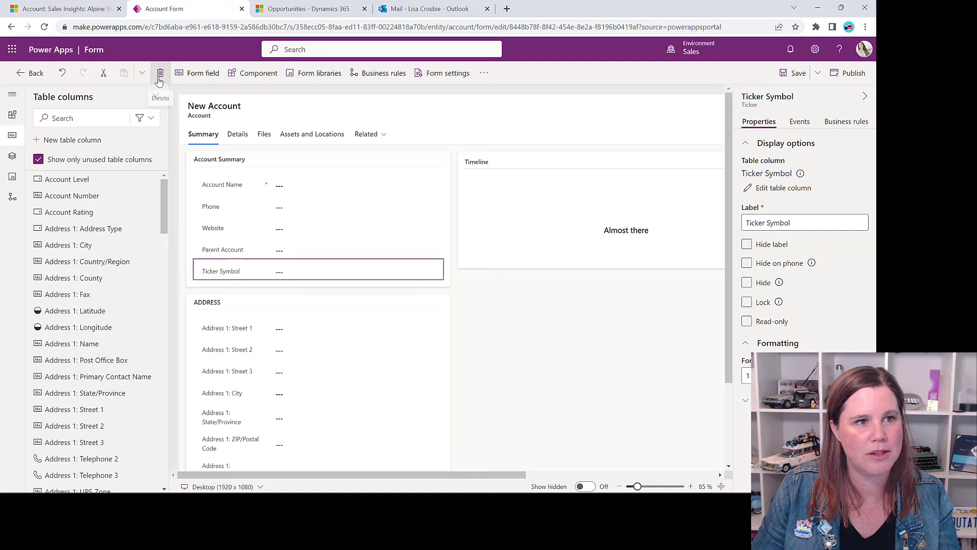
key(Up)
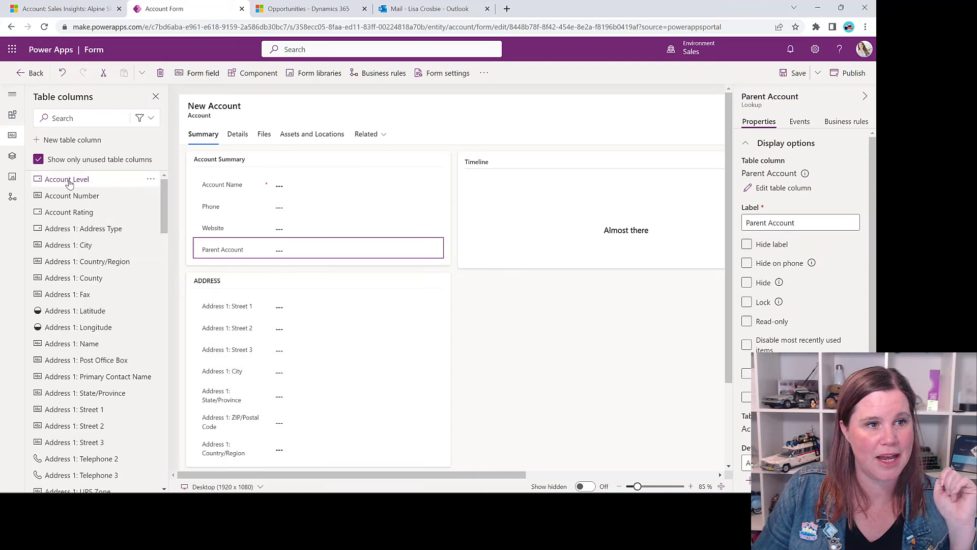
- Add the Account Level column directly below Account Name in the Account Summary section, and save and publish the form
drag(70, 184, 253, 205)
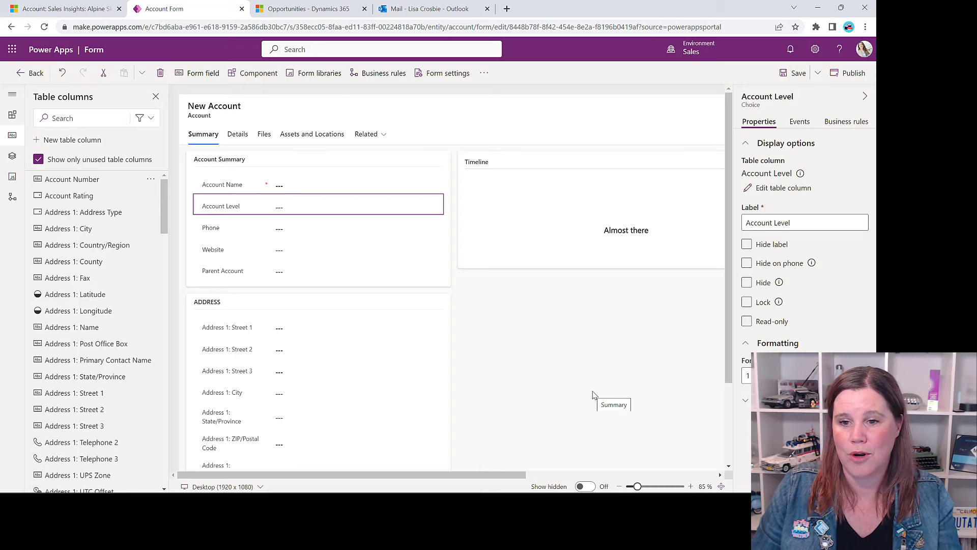
click(794, 73)
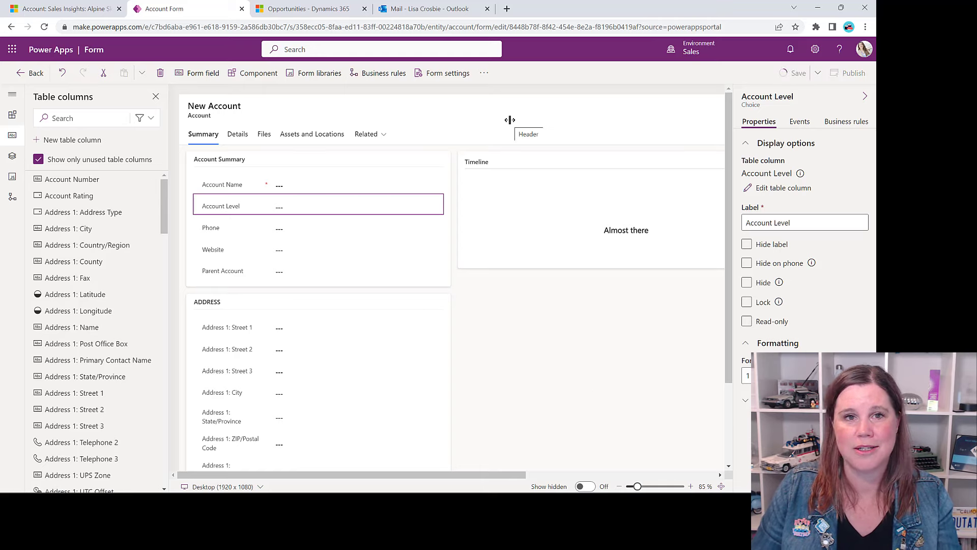
click(849, 73)
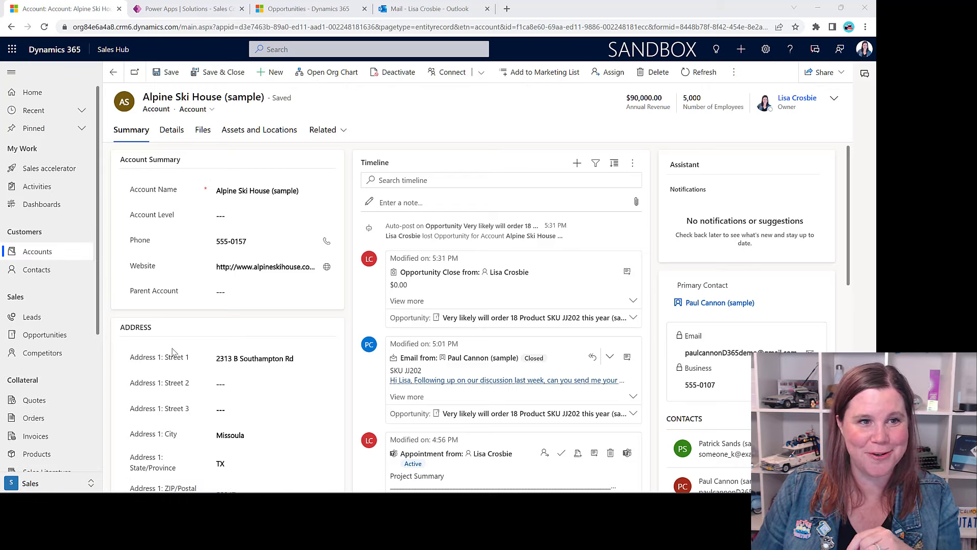
- In the Dynamics 365 Sales Hub, set the Alpine Ski House account's Account Level to Gold and save the record
click(227, 219)
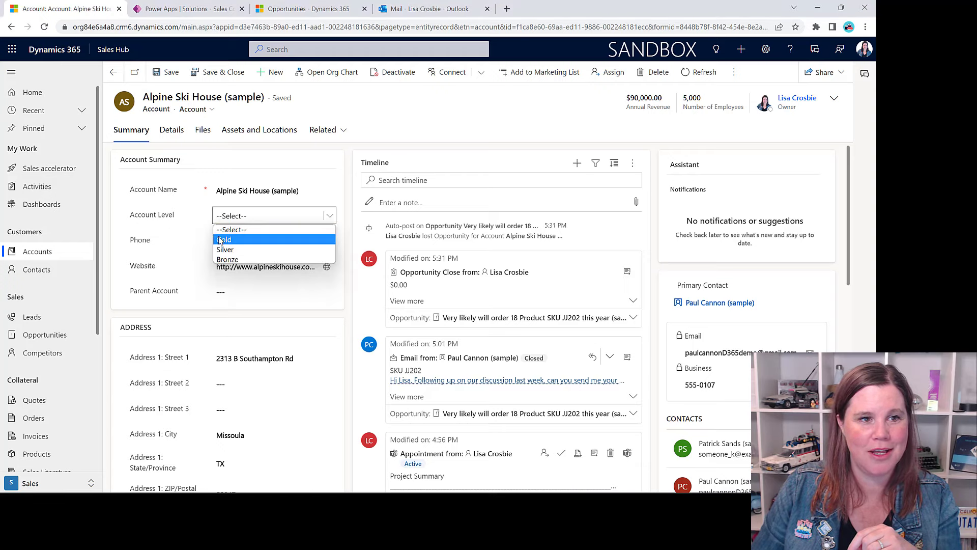
click(220, 241)
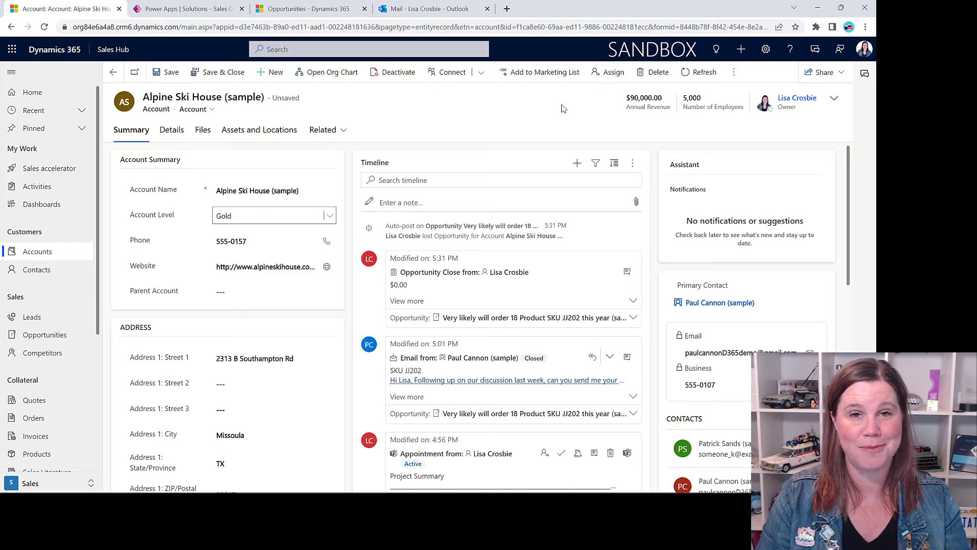
key(ctrl+s)
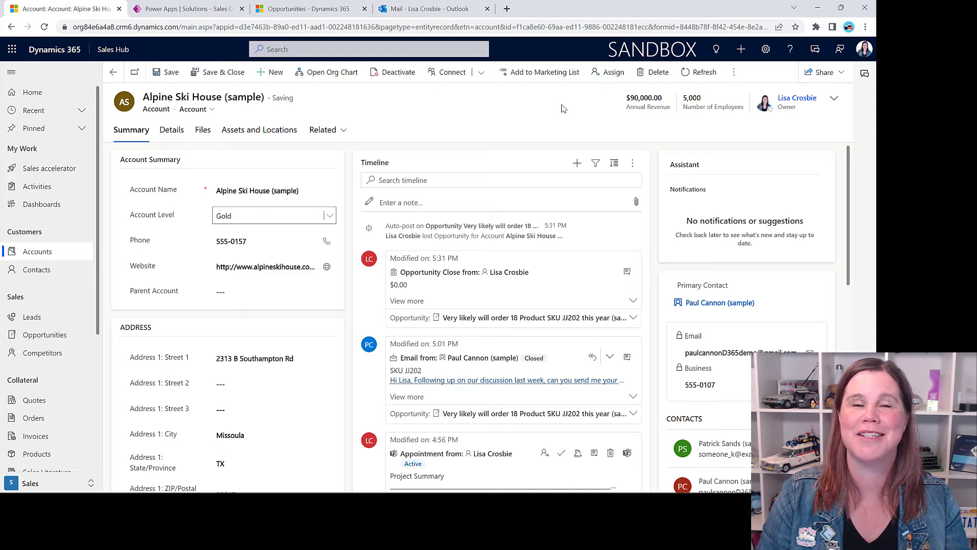